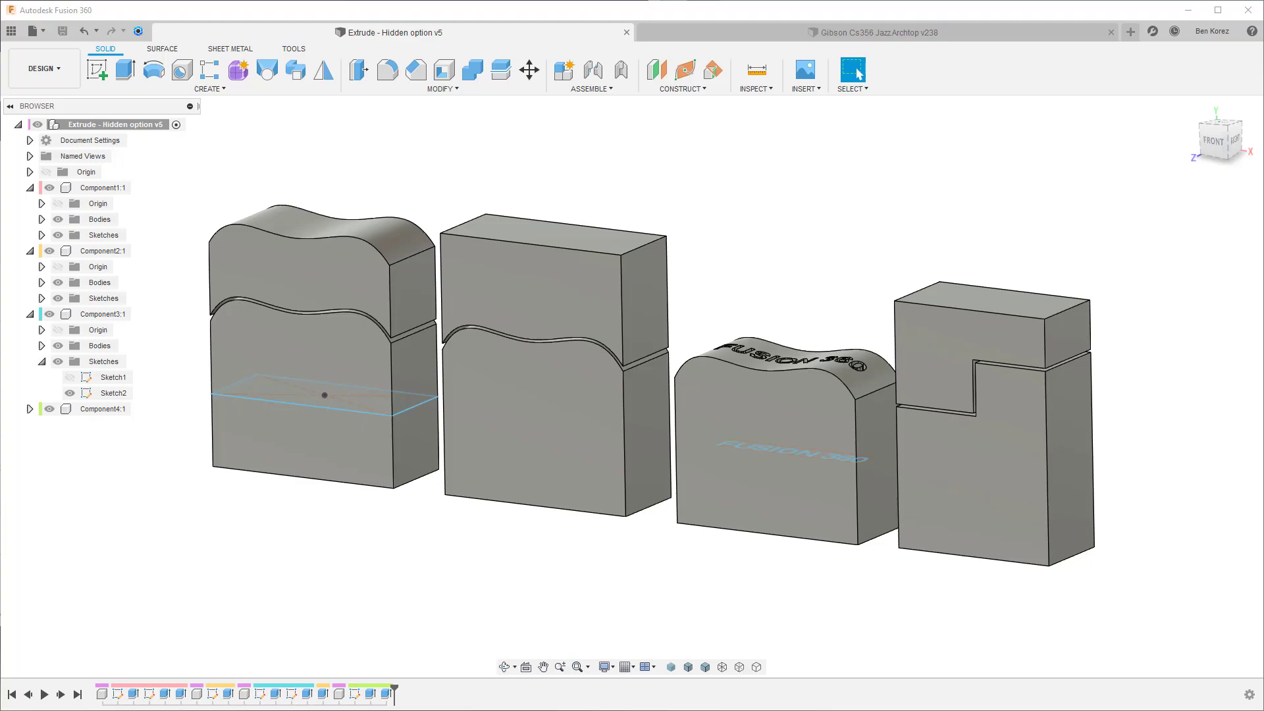
# Step: Activate Component1 and hide its upper body, Body2
pyautogui.click(741, 180)
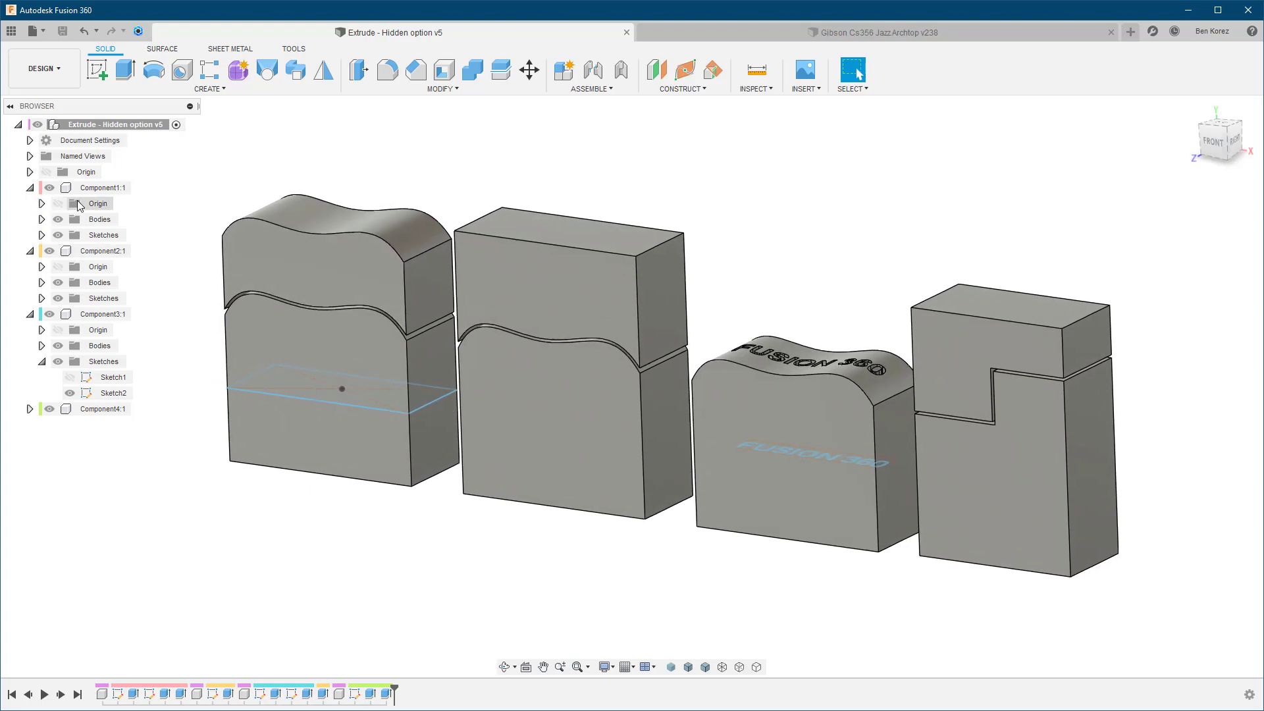
pyautogui.click(146, 188)
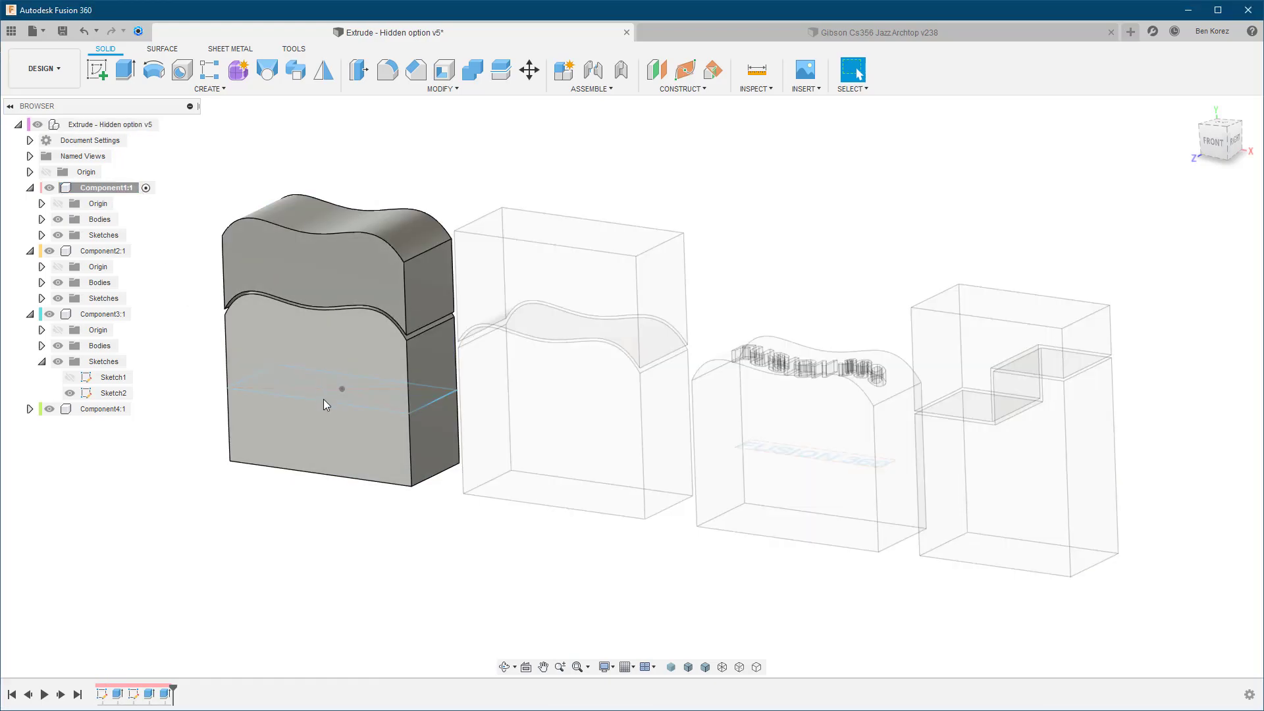
pyautogui.click(41, 219)
pyautogui.click(70, 267)
pyautogui.scroll(2, 256, 224)
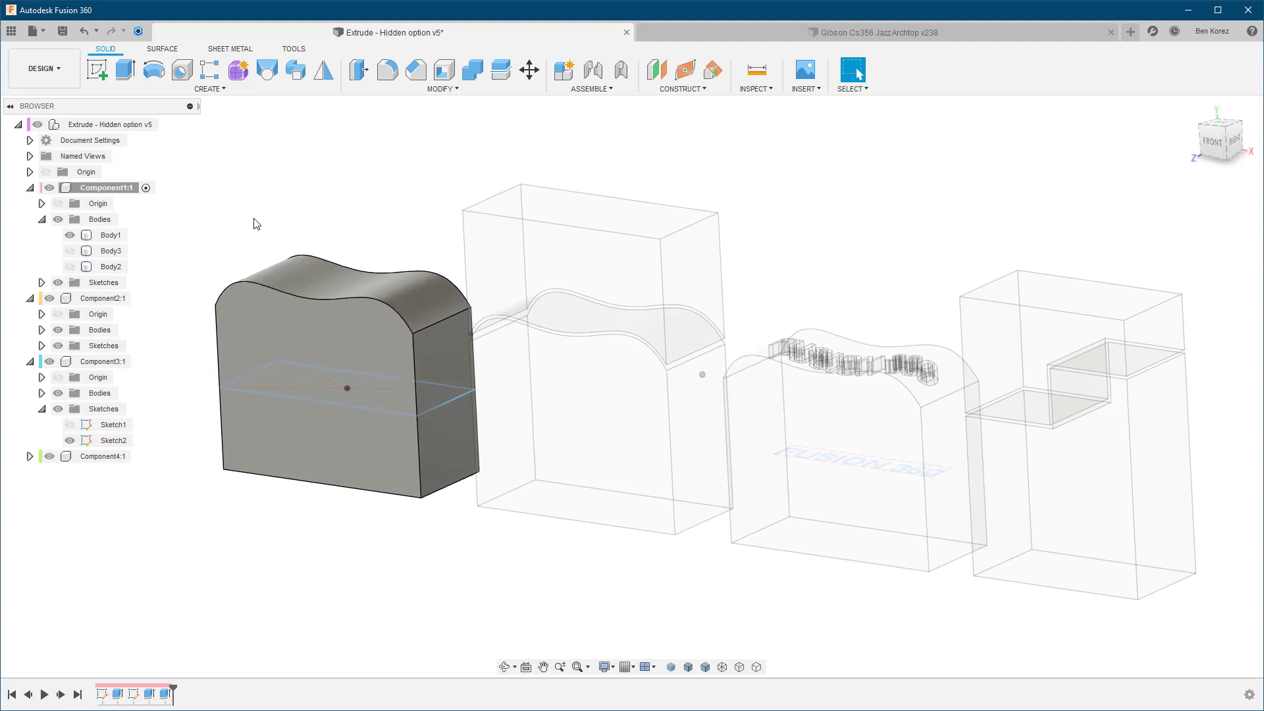
# Step: Show Component1's Body2 again to compare it with the lower wavy body, and hide it once more
pyautogui.click(110, 235)
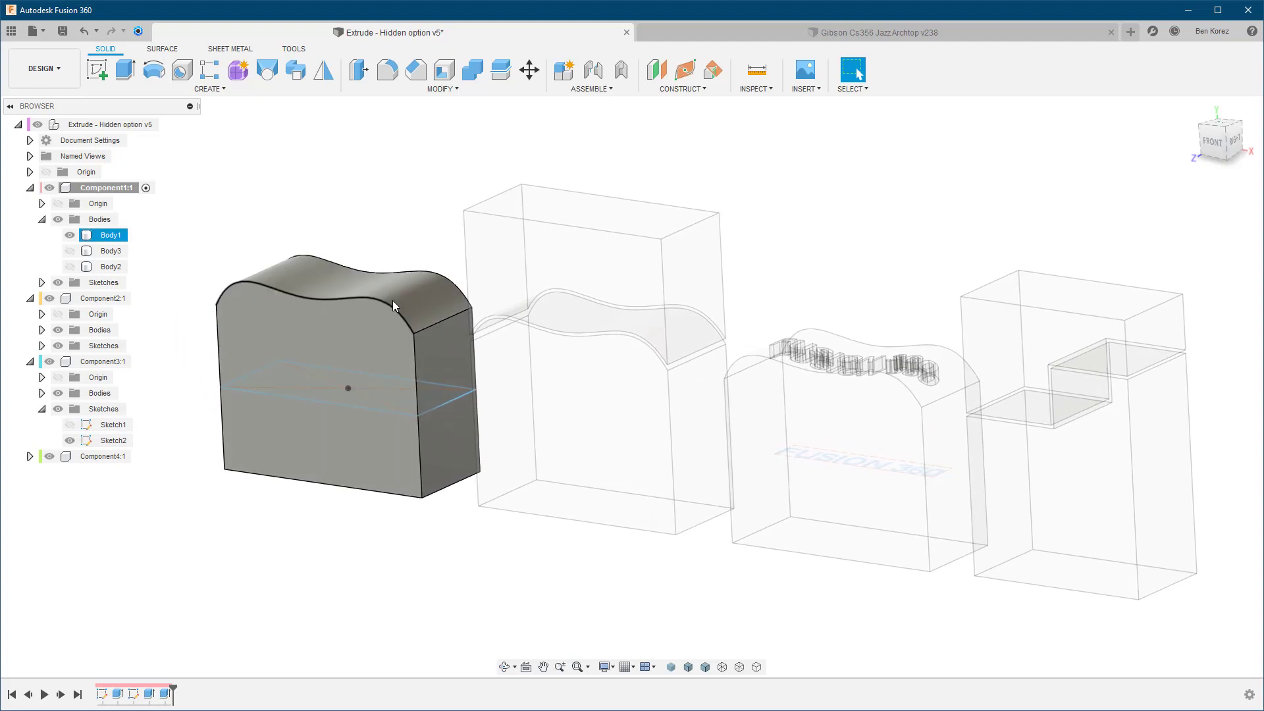
pyautogui.click(70, 266)
pyautogui.click(255, 263)
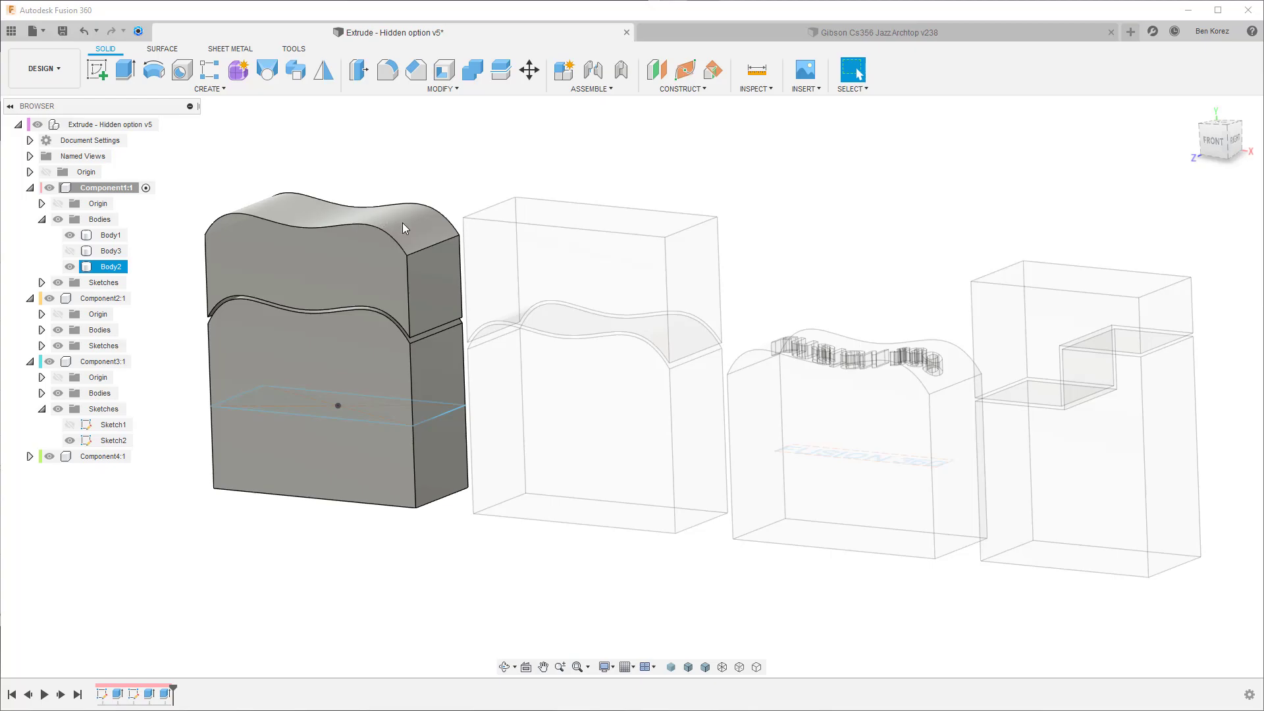
pyautogui.click(356, 168)
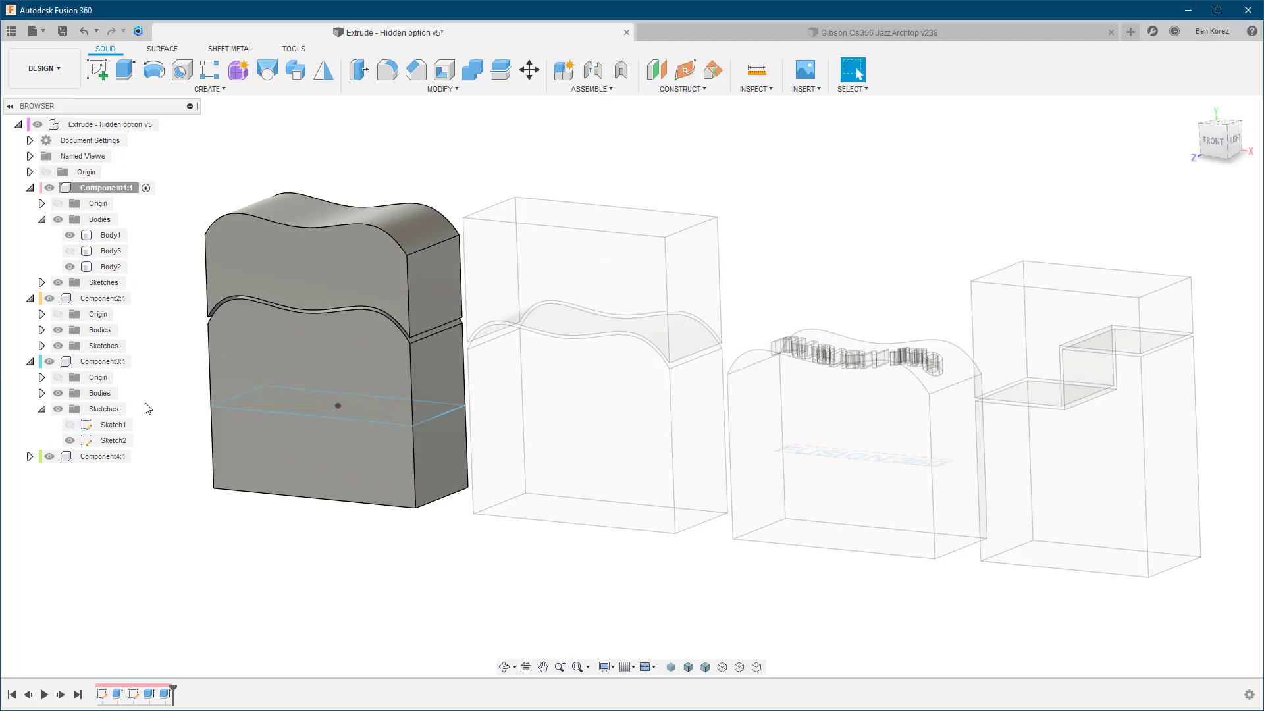
pyautogui.click(70, 267)
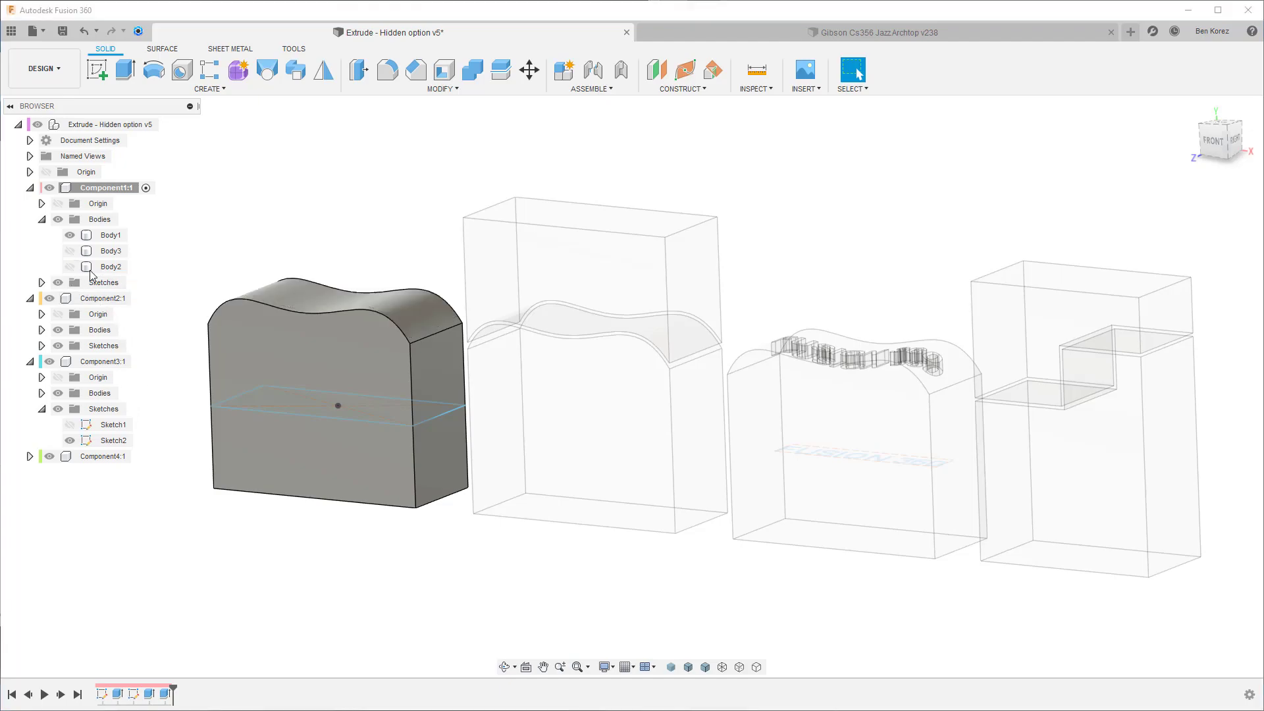
pyautogui.click(202, 230)
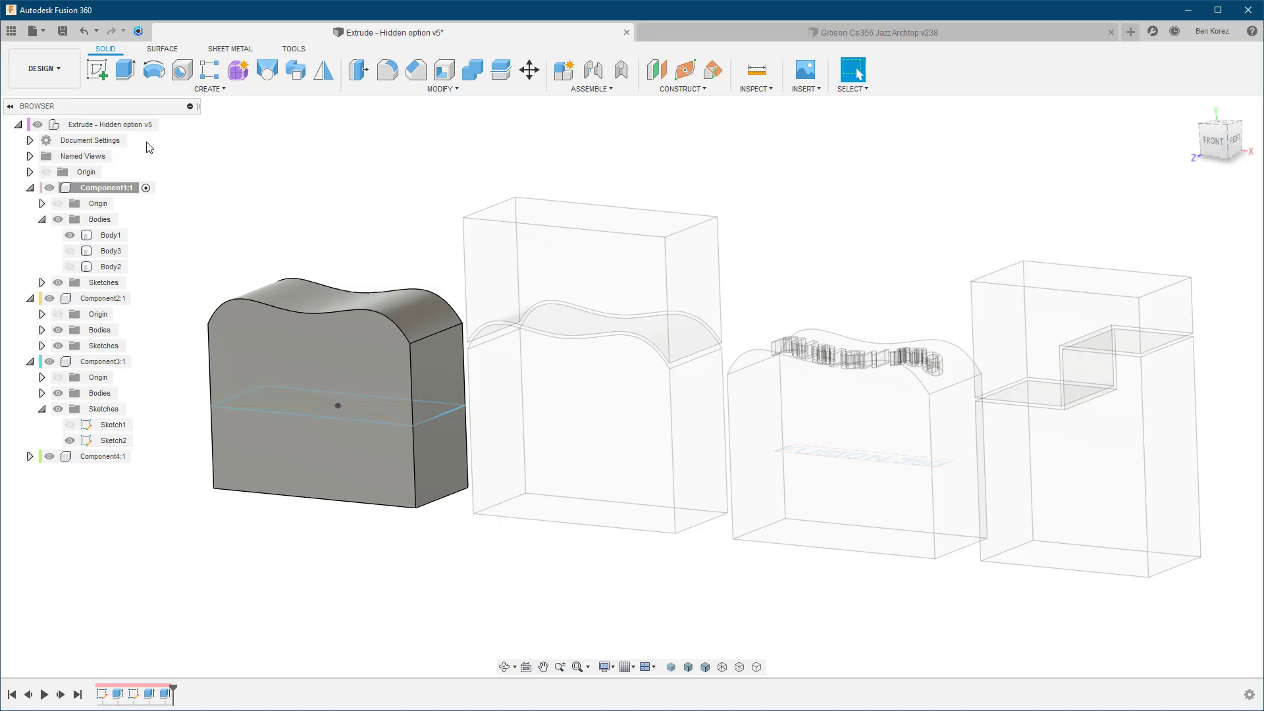
# Step: Begin an Extrude of Component1's rectangular sketch profile, with its start set to From Object on the wavy top face of Body1
pyautogui.click(123, 75)
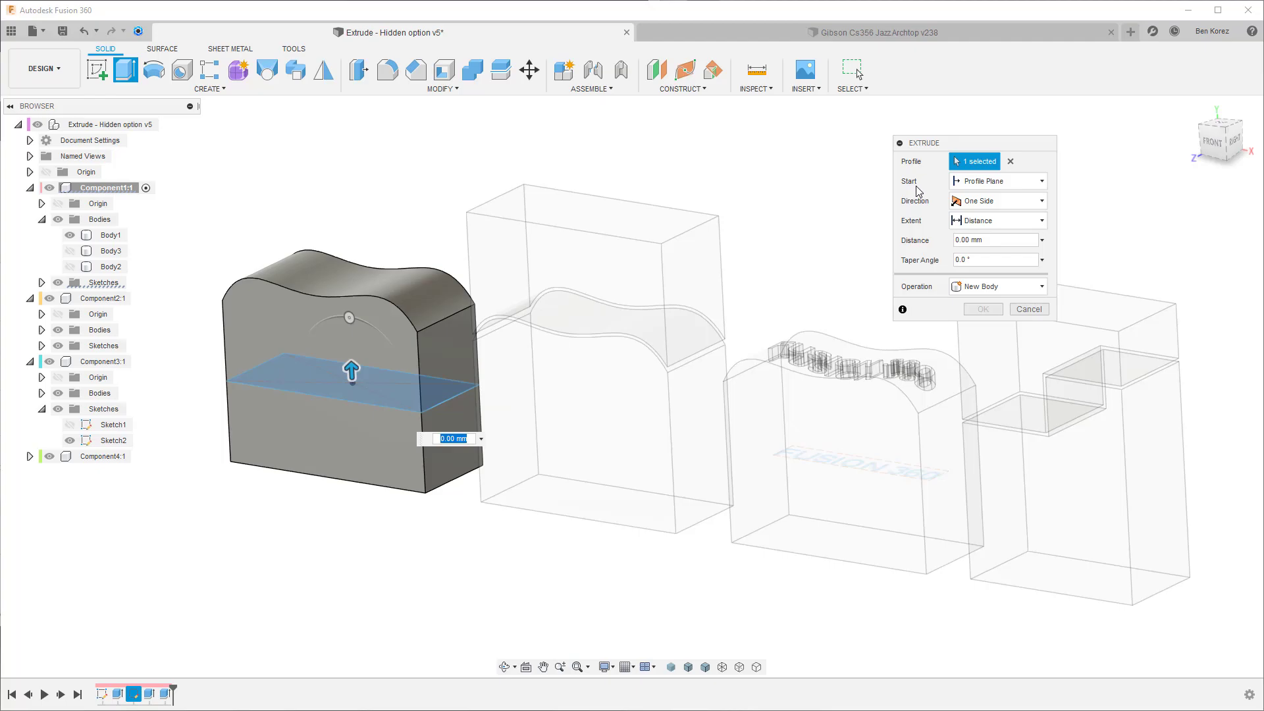
pyautogui.moveTo(959, 145); pyautogui.dragTo(678, 137)
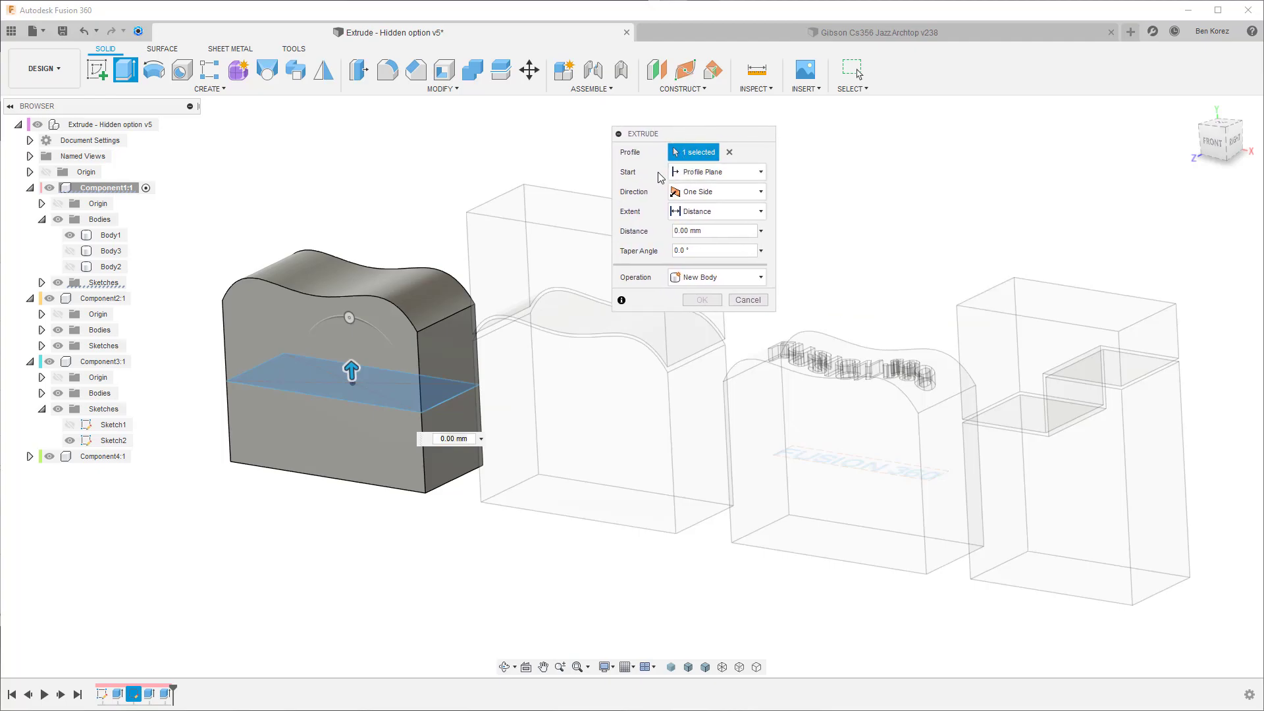
pyautogui.click(689, 173)
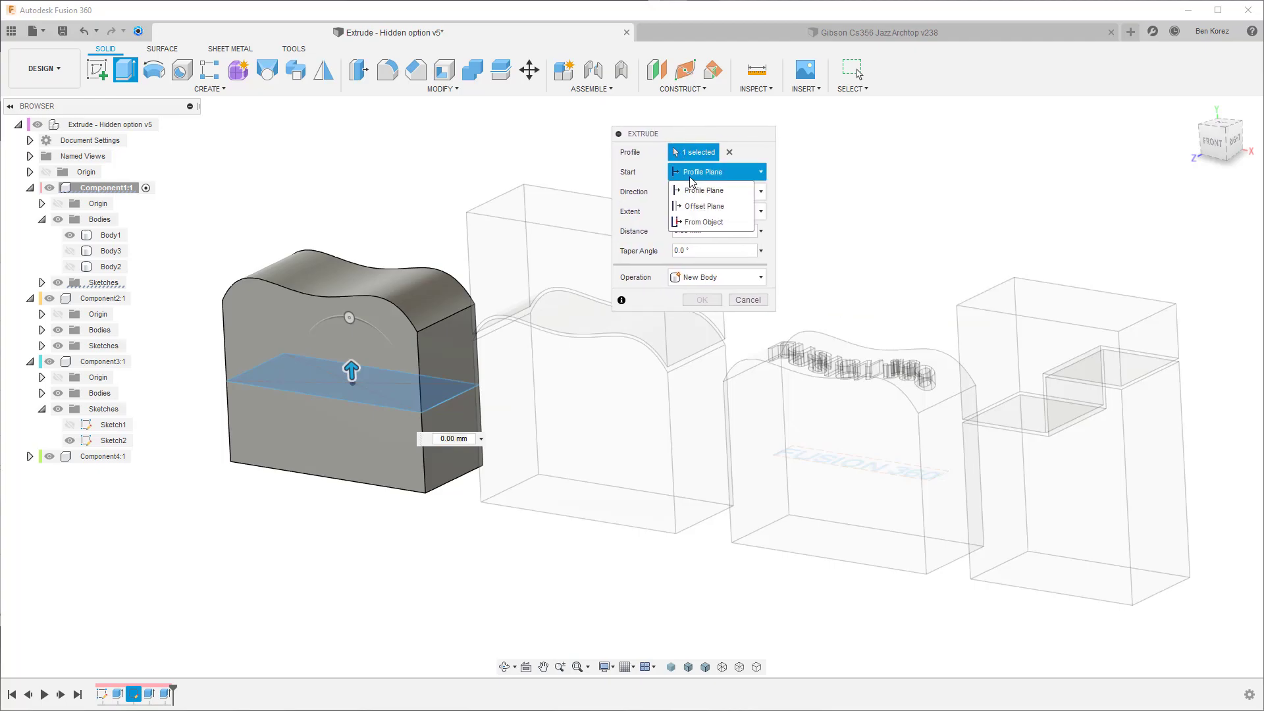
pyautogui.click(693, 222)
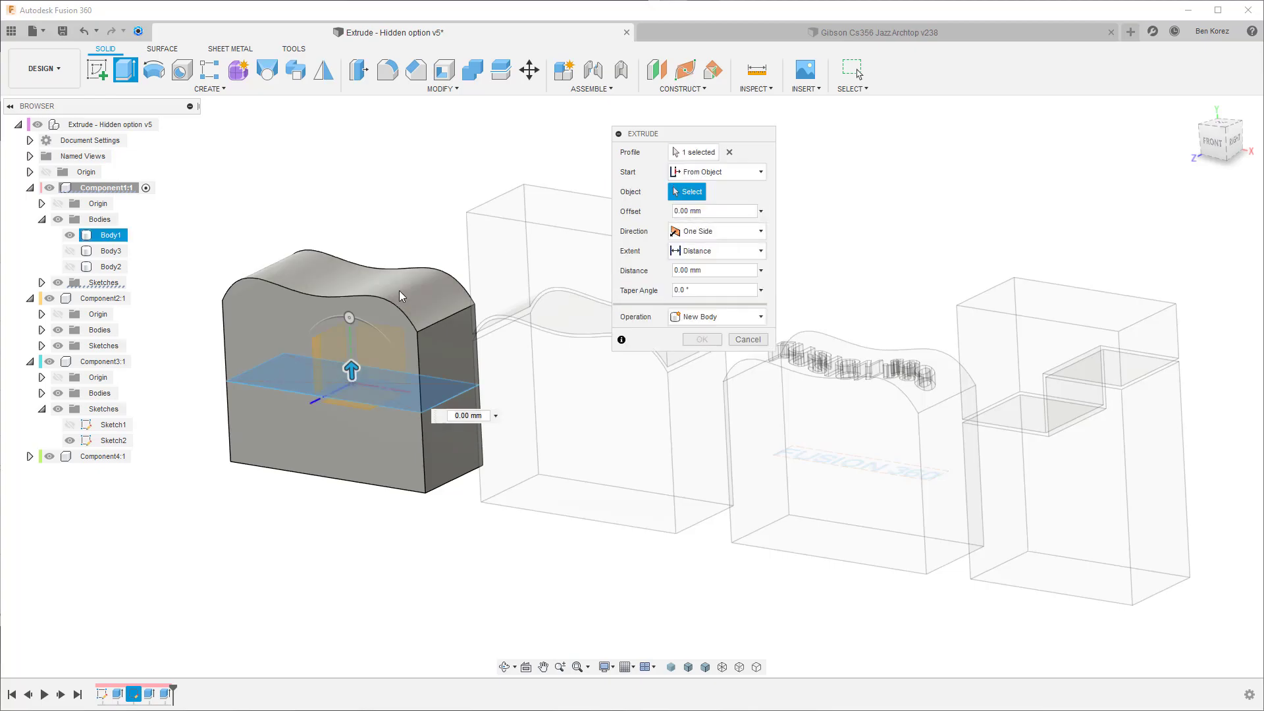
pyautogui.click(420, 301)
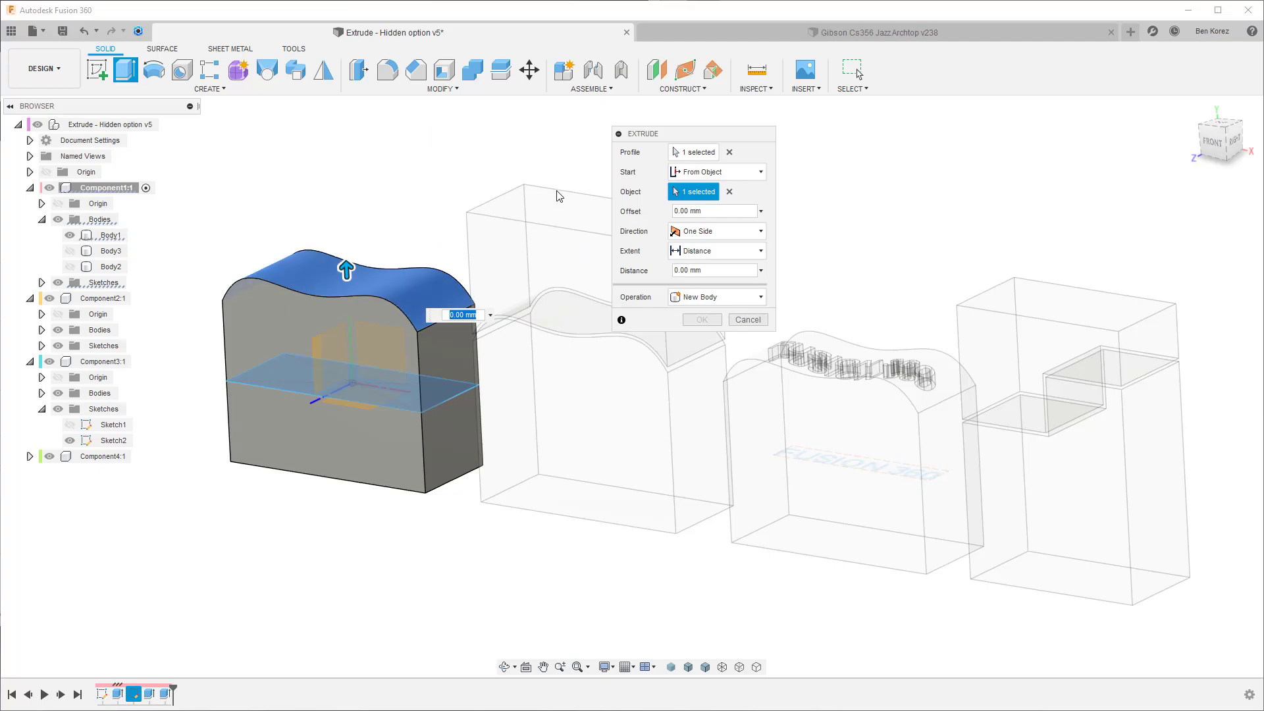
# Step: Offset the extrusion's start by 1 mm and extrude 20 mm upward as a new body
pyautogui.click(679, 211)
pyautogui.write('1')
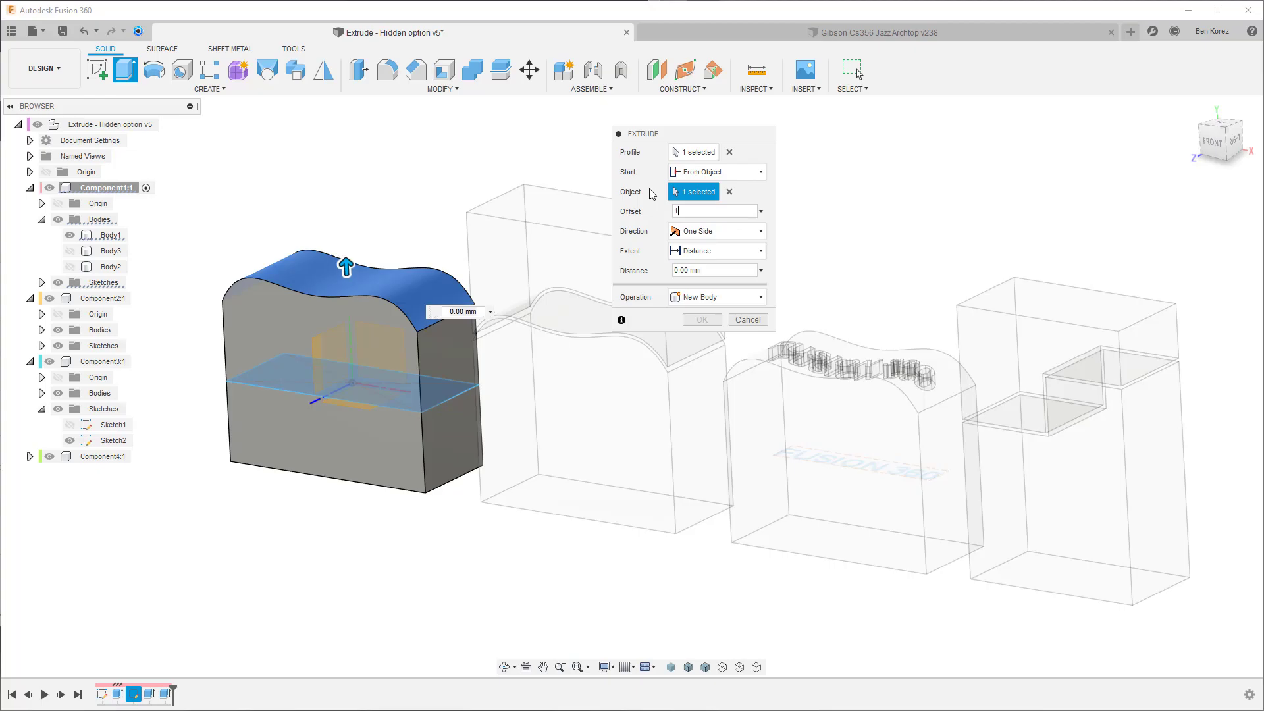
pyautogui.moveTo(345, 266); pyautogui.dragTo(351, 198)
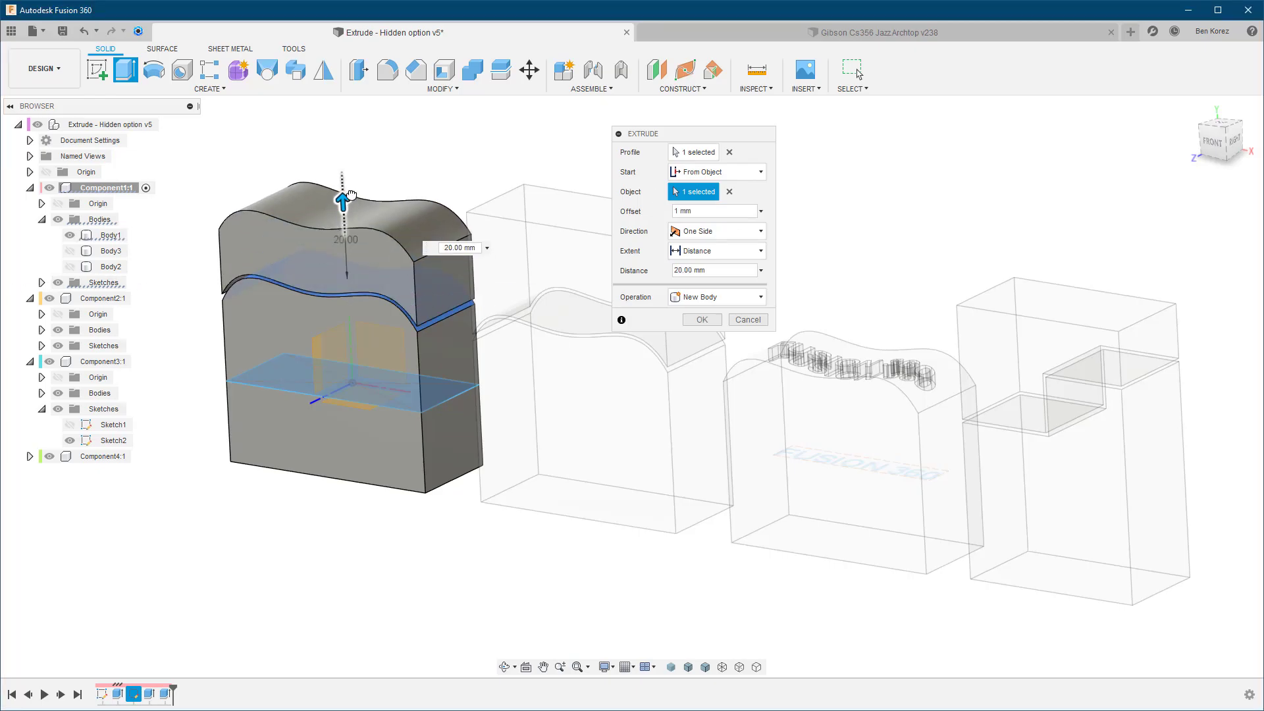
pyautogui.scroll(3, 510, 150)
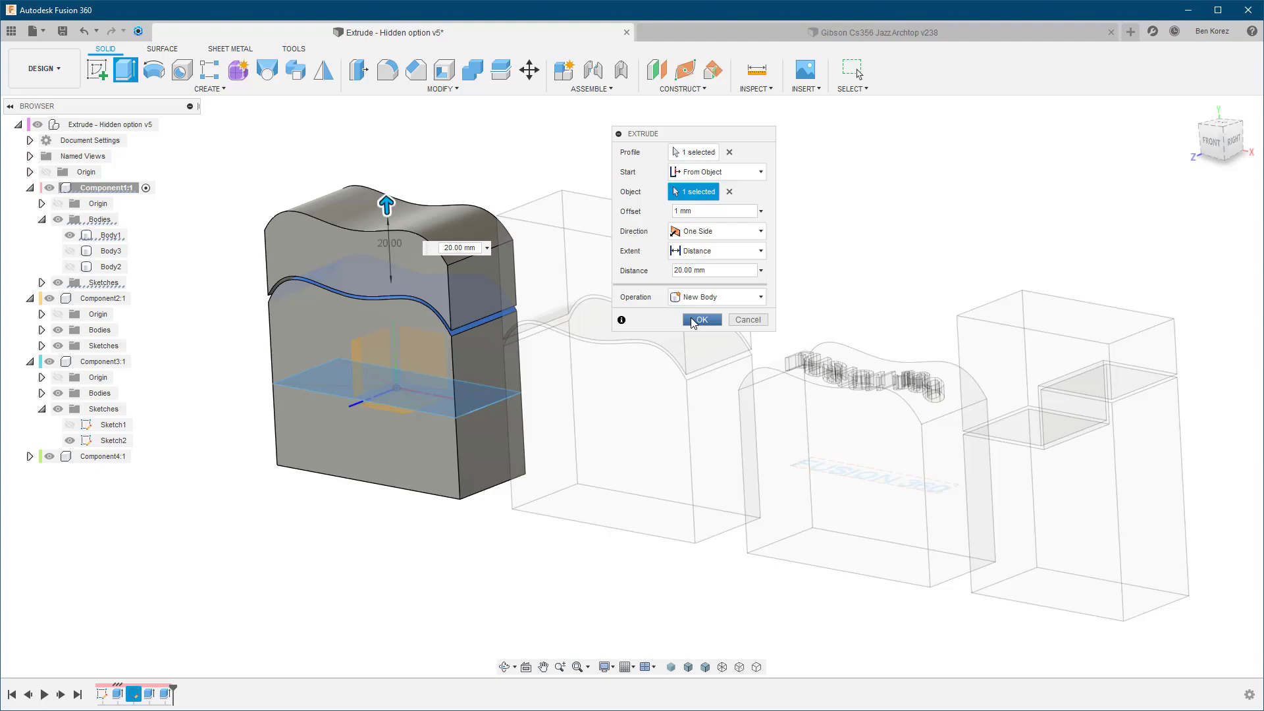
pyautogui.click(696, 320)
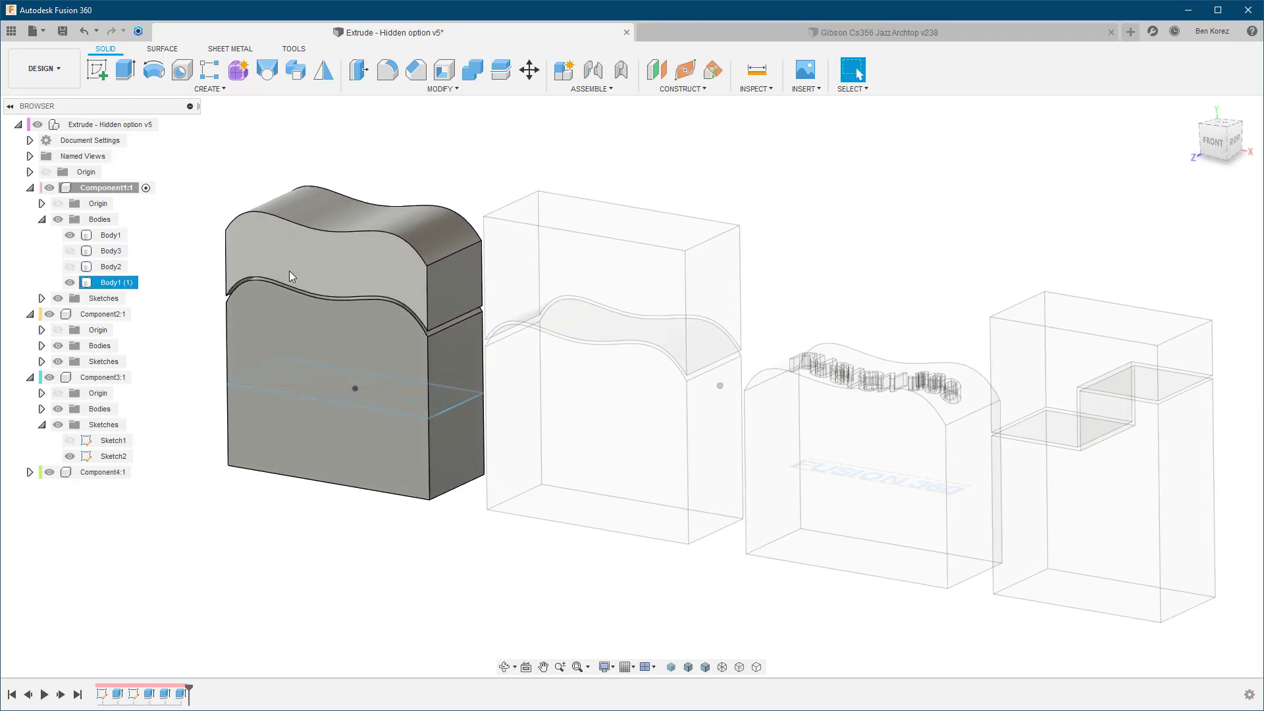
# Step: Collapse Component1 in the browser, activate Component2 and hide its upper body, Body2
pyautogui.click(41, 220)
pyautogui.click(30, 188)
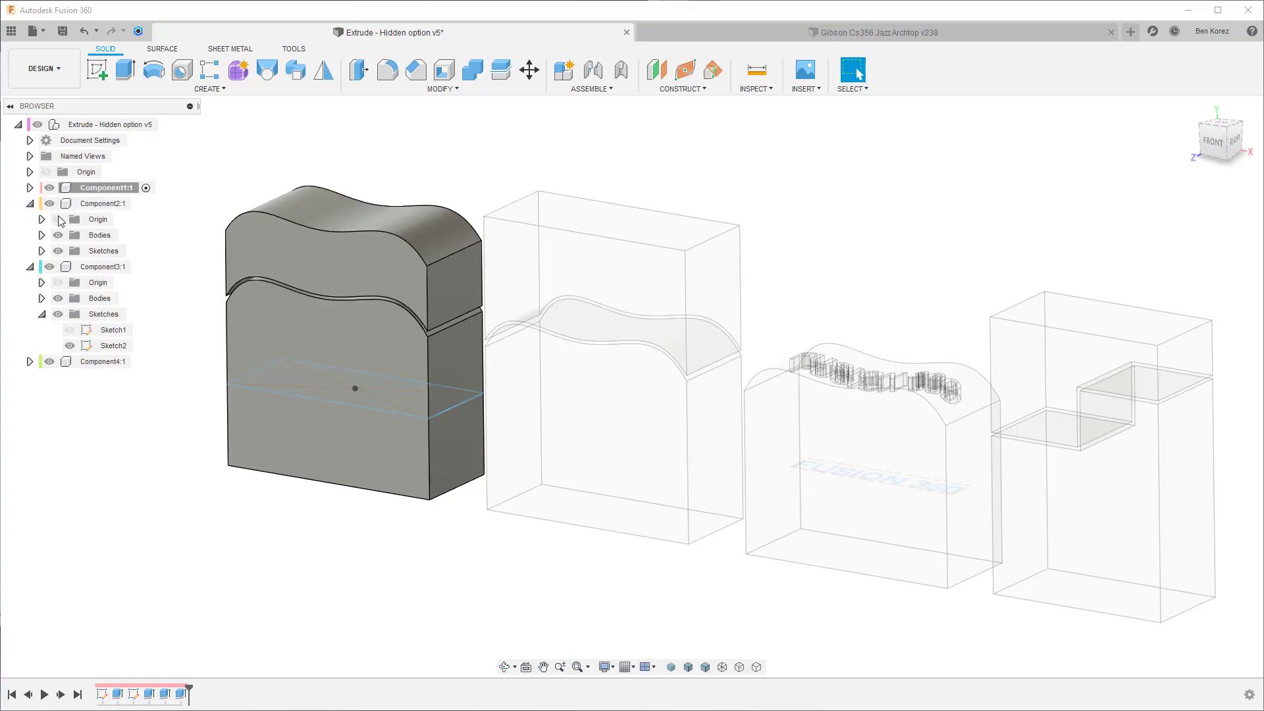
pyautogui.click(141, 205)
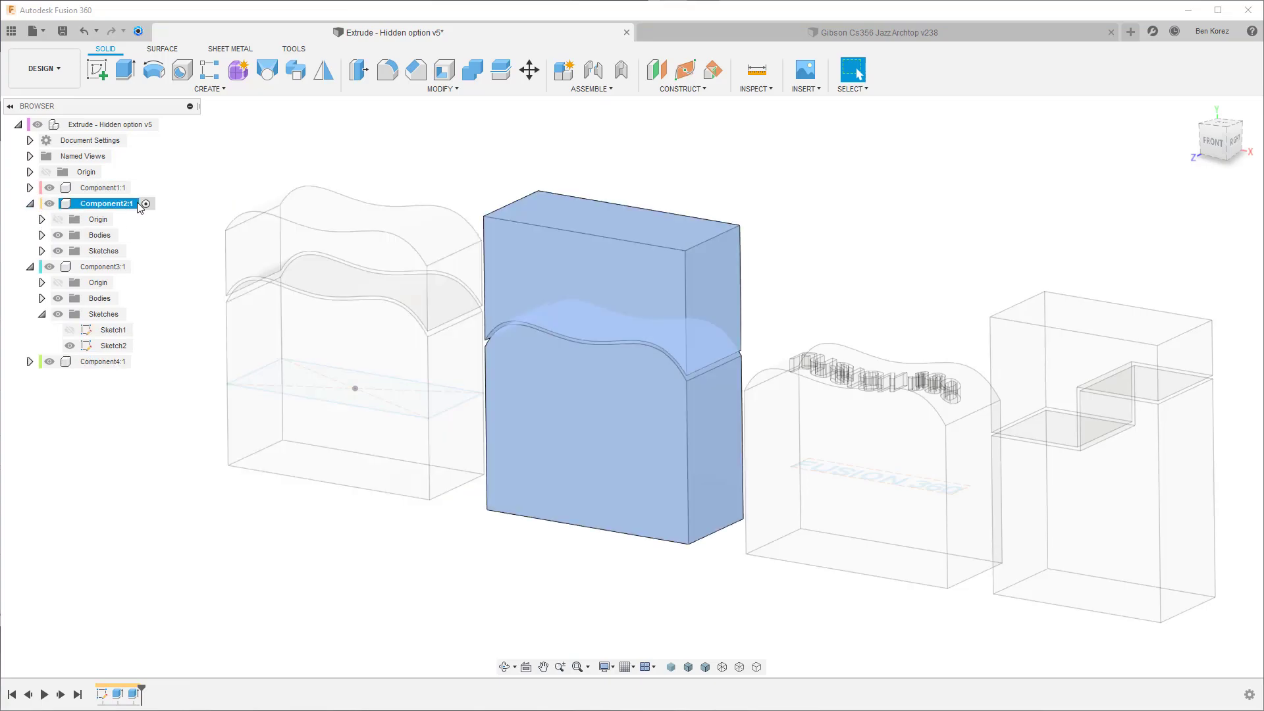
pyautogui.click(366, 148)
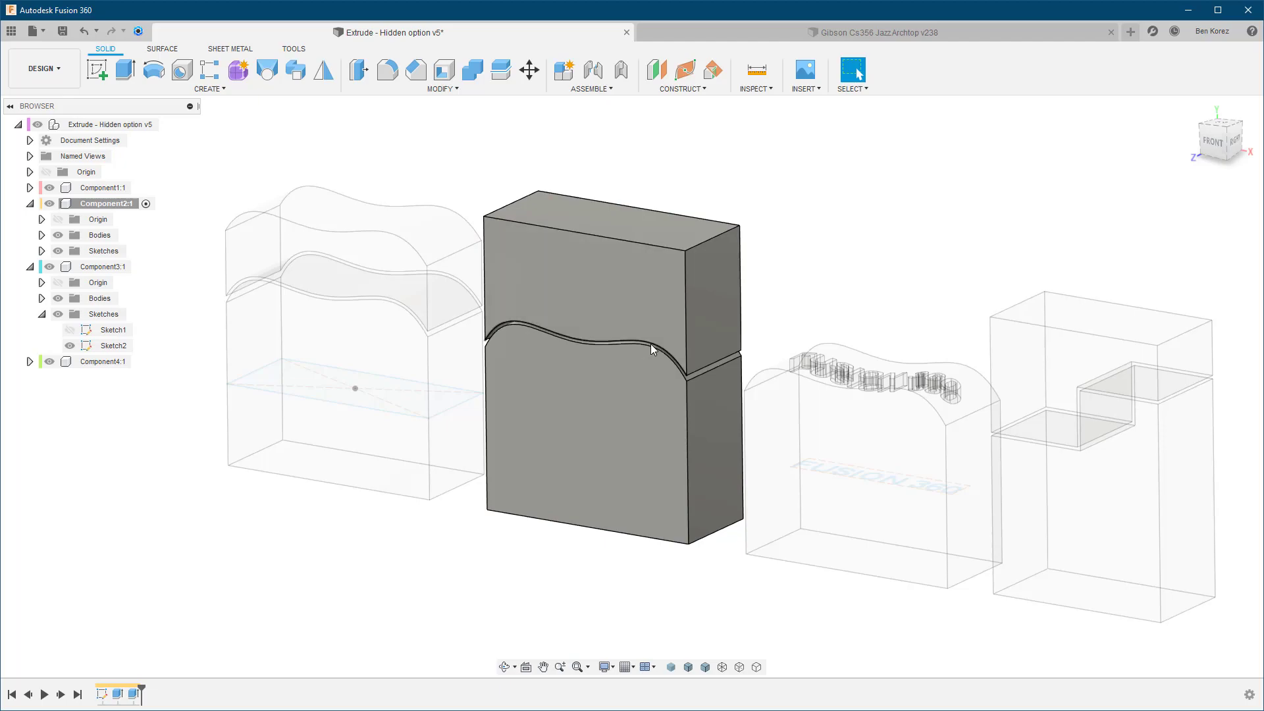
pyautogui.keyDown('shift'); pyautogui.moveTo(582, 341); pyautogui.dragTo(582, 341, button='middle'); pyautogui.keyUp('shift')
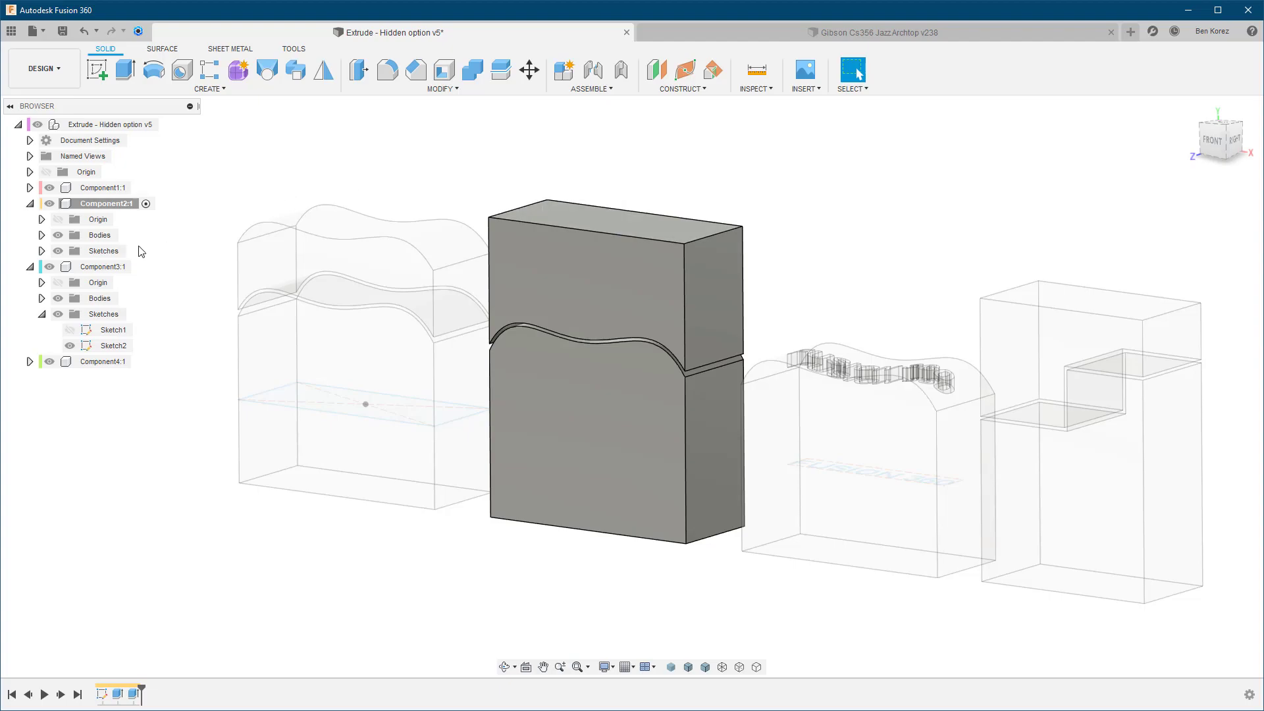
pyautogui.click(41, 235)
pyautogui.click(70, 266)
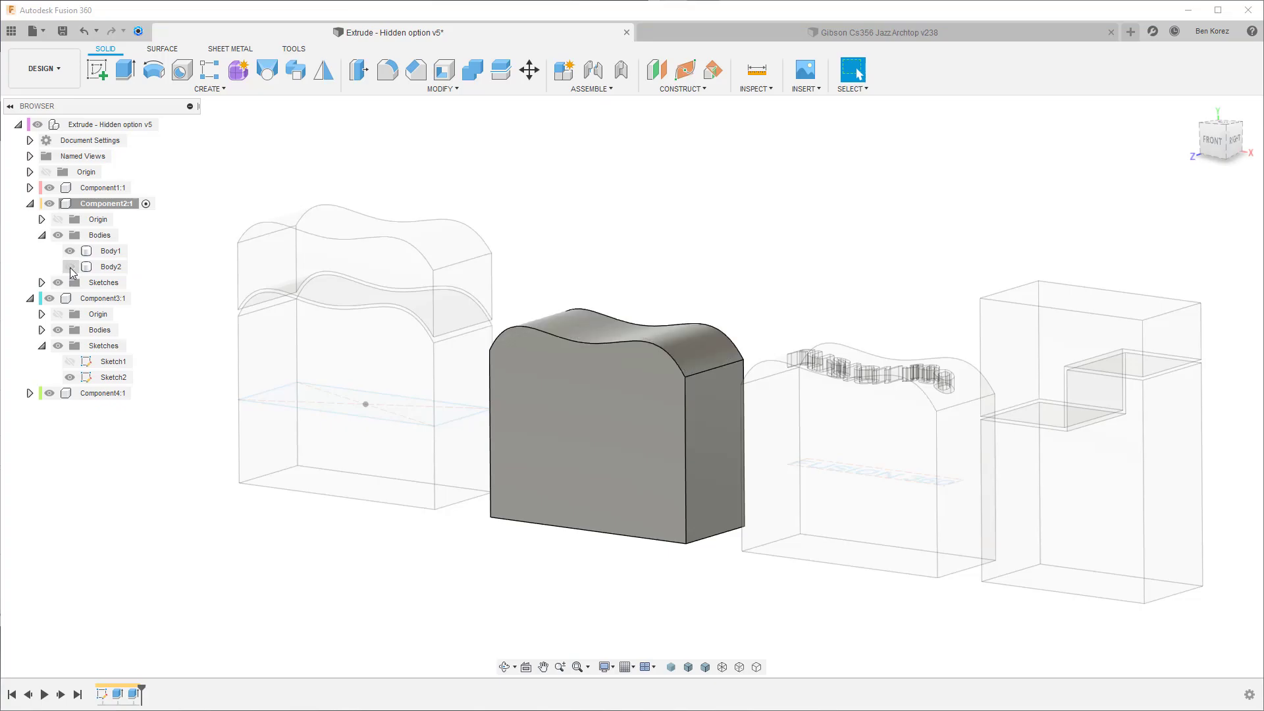
pyautogui.click(319, 159)
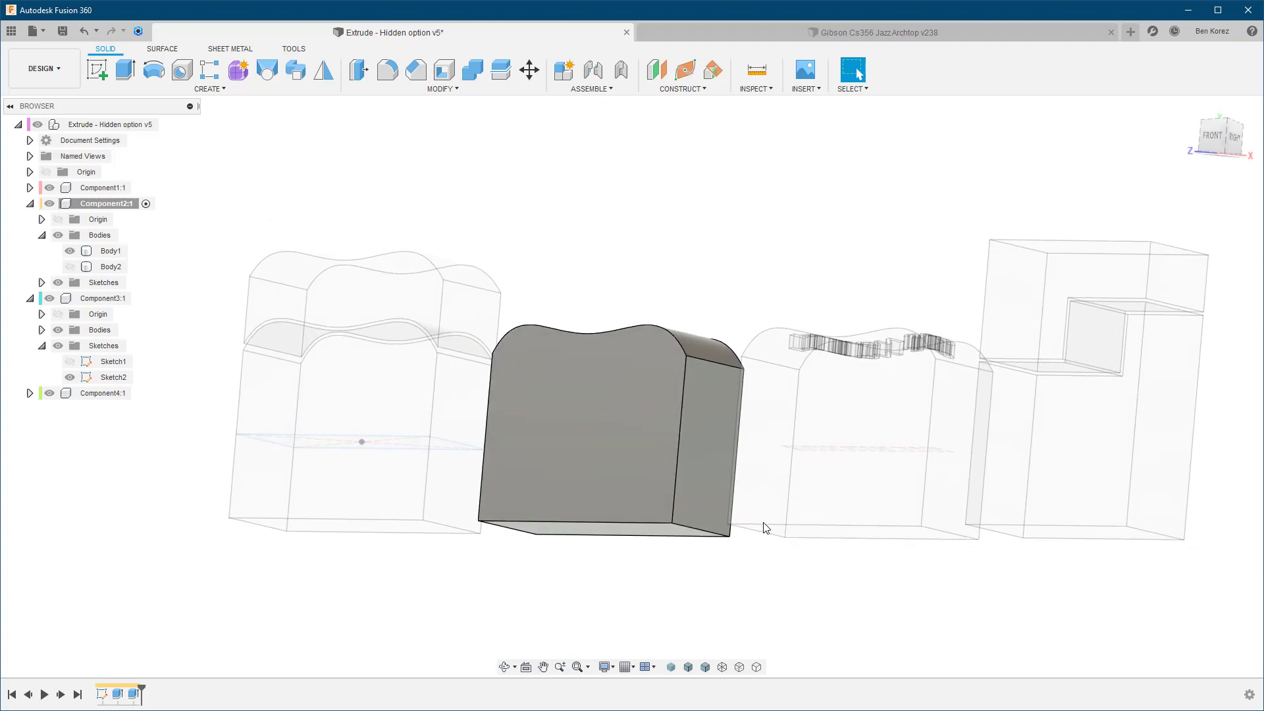
# Step: Begin an Extrude with the flat bottom face of Component2's Body1 as the profile instead of the preselected sketch profile
pyautogui.scroll(2, 603, 547)
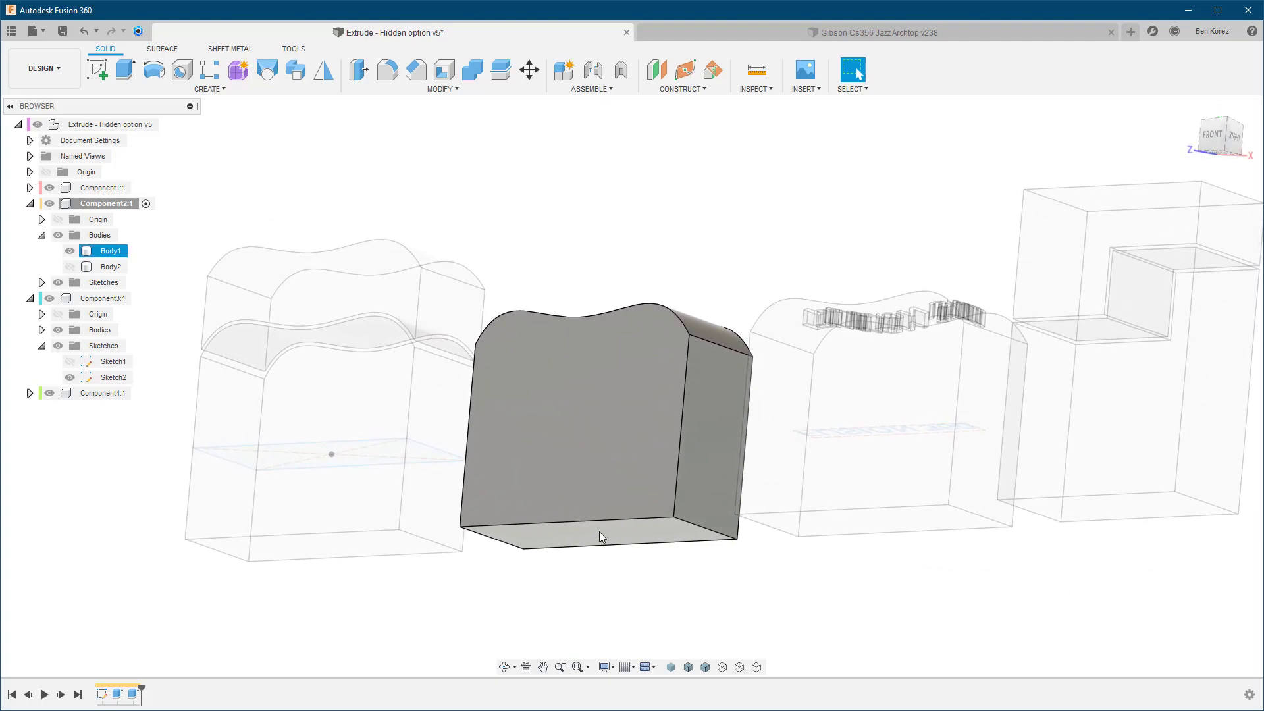
pyautogui.press('F6')
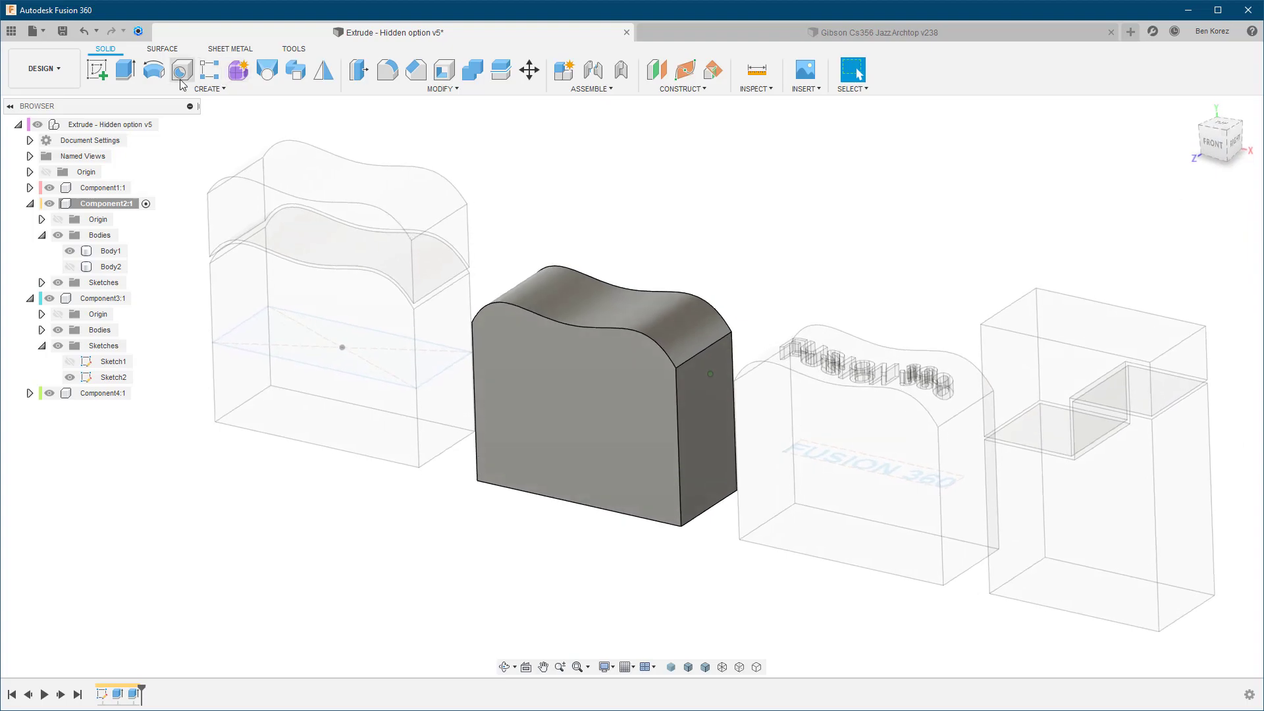
pyautogui.click(125, 69)
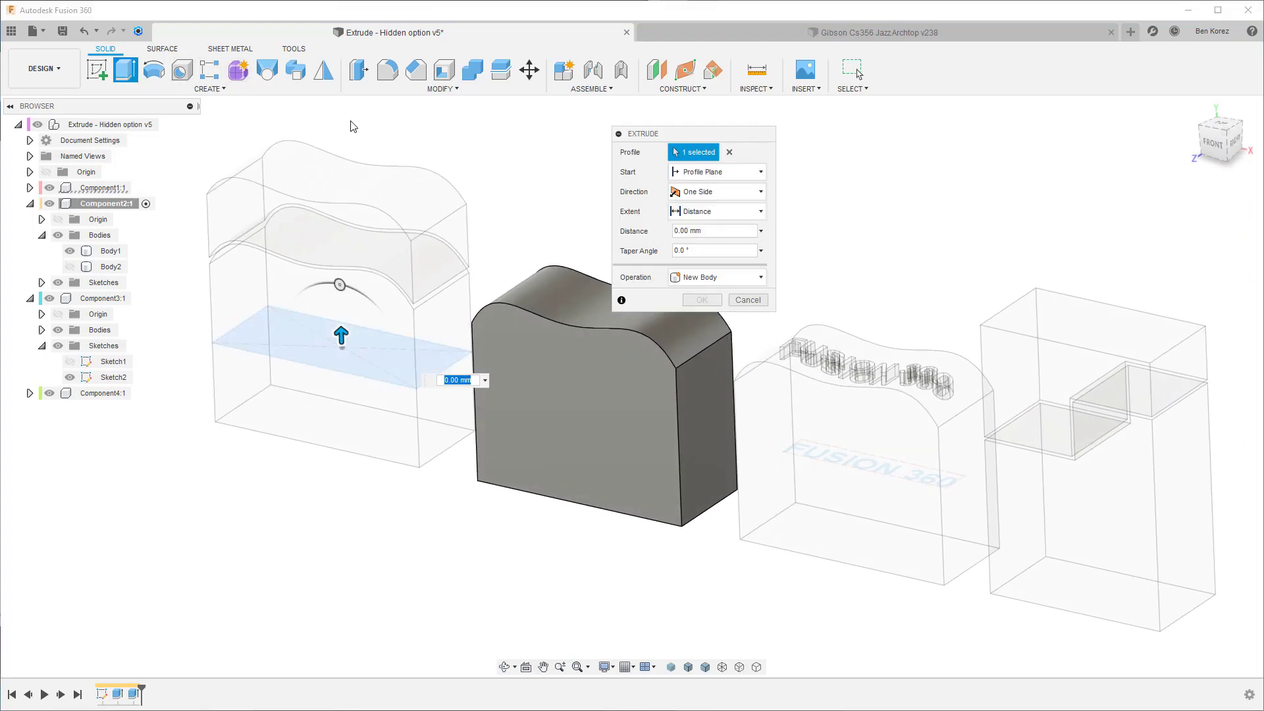
pyautogui.moveTo(710, 136); pyautogui.dragTo(817, 134)
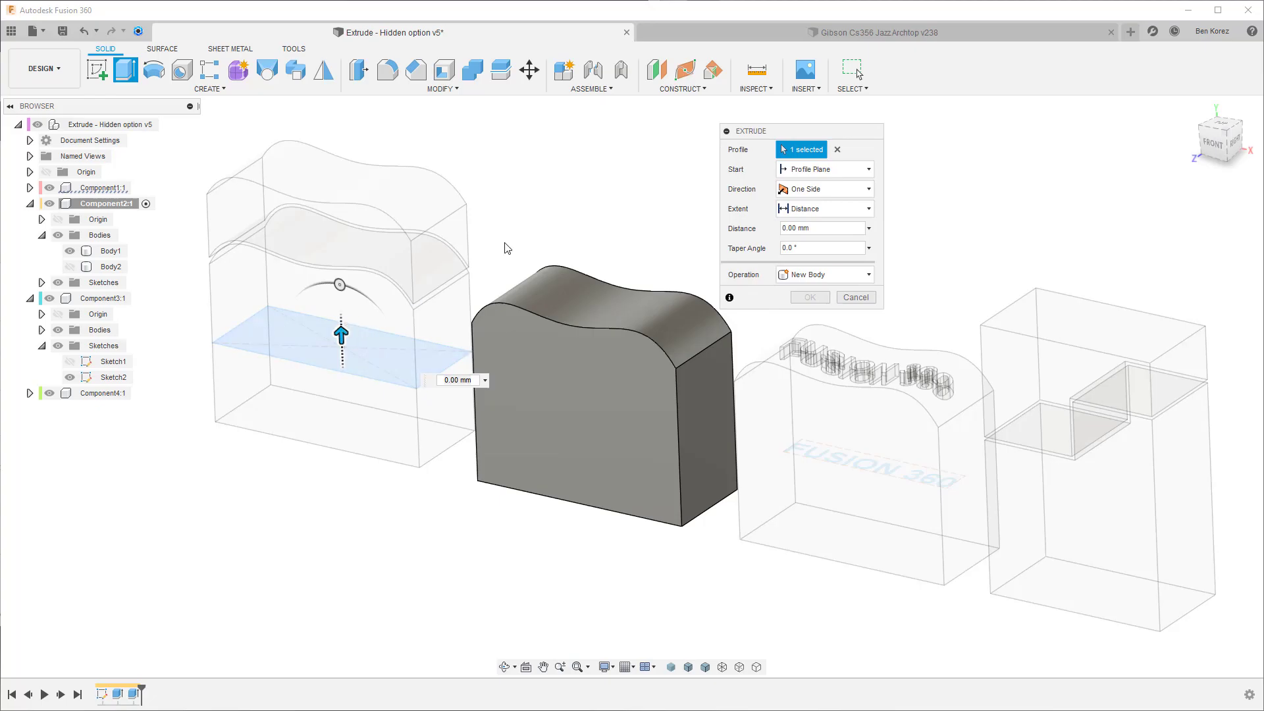
pyautogui.click(838, 151)
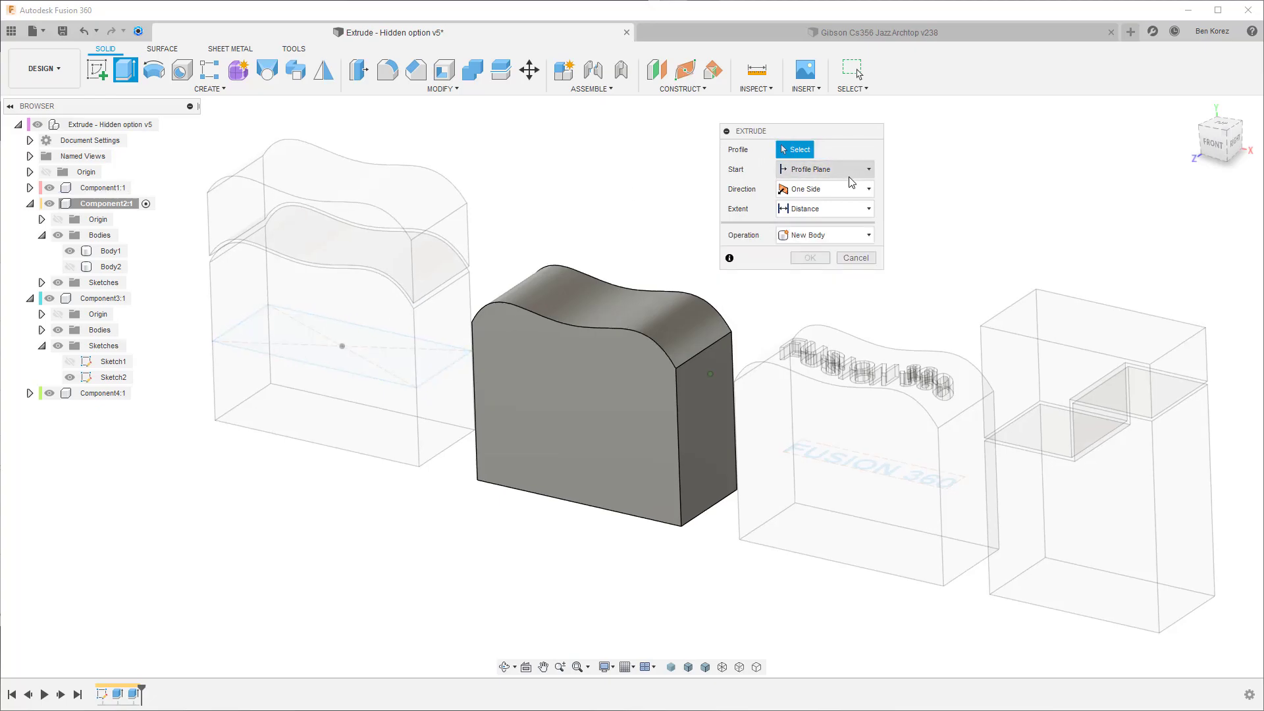
pyautogui.keyDown('shift'); pyautogui.moveTo(852, 182); pyautogui.dragTo(584, 487, button='middle'); pyautogui.keyUp('shift')
pyautogui.click(583, 486)
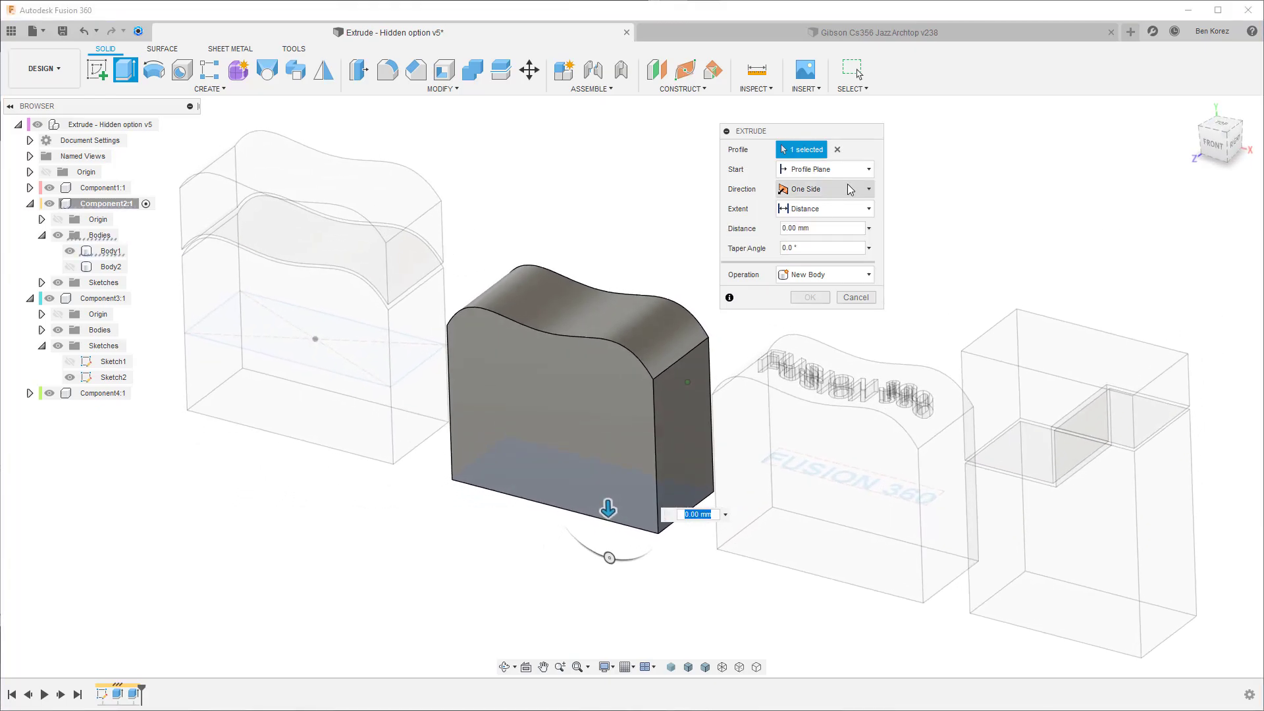
# Step: Set the extrusion to Two Sides, with Side 2 reaching 105 mm up through the block, and the operation to New Body
pyautogui.click(828, 192)
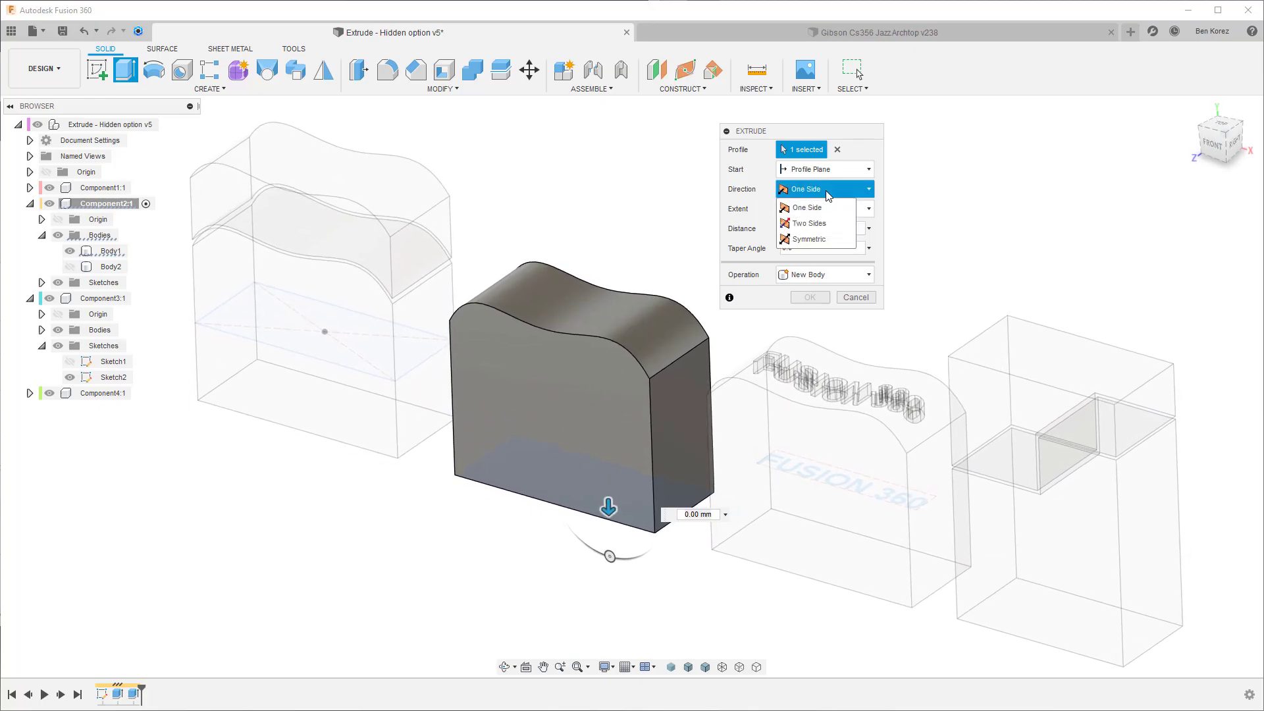
pyautogui.click(805, 224)
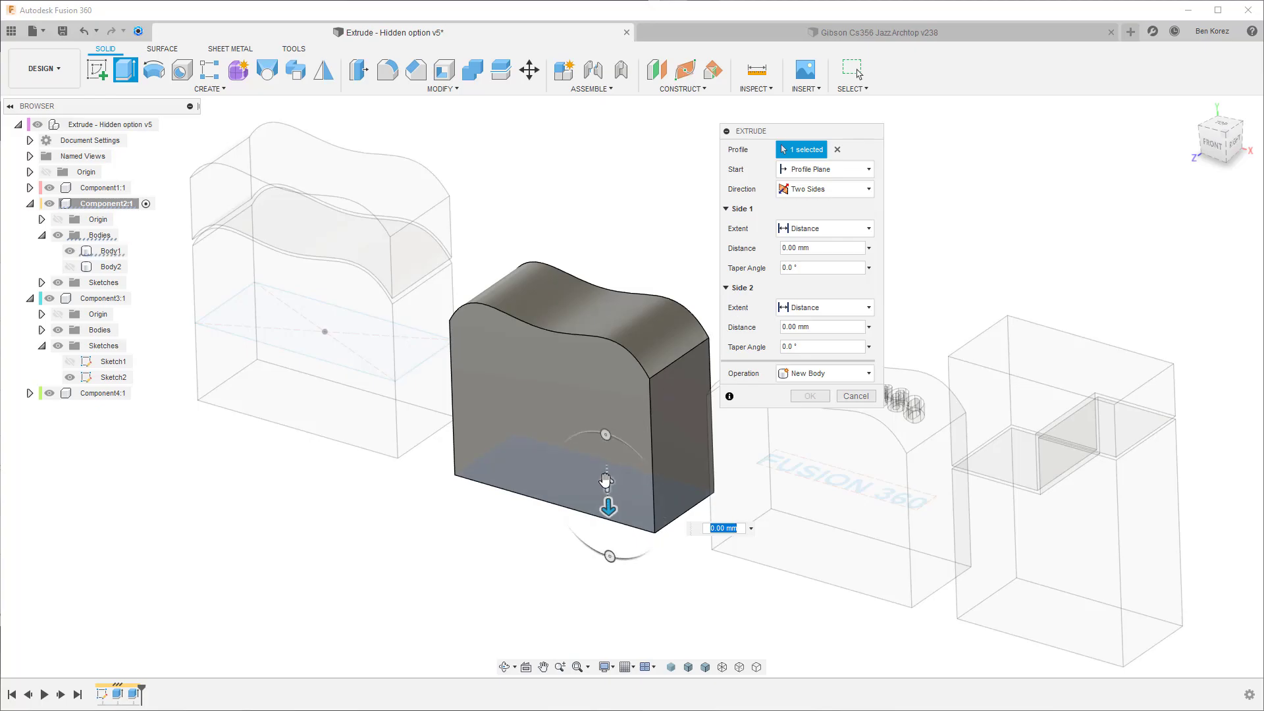
pyautogui.moveTo(605, 481); pyautogui.dragTo(605, 153)
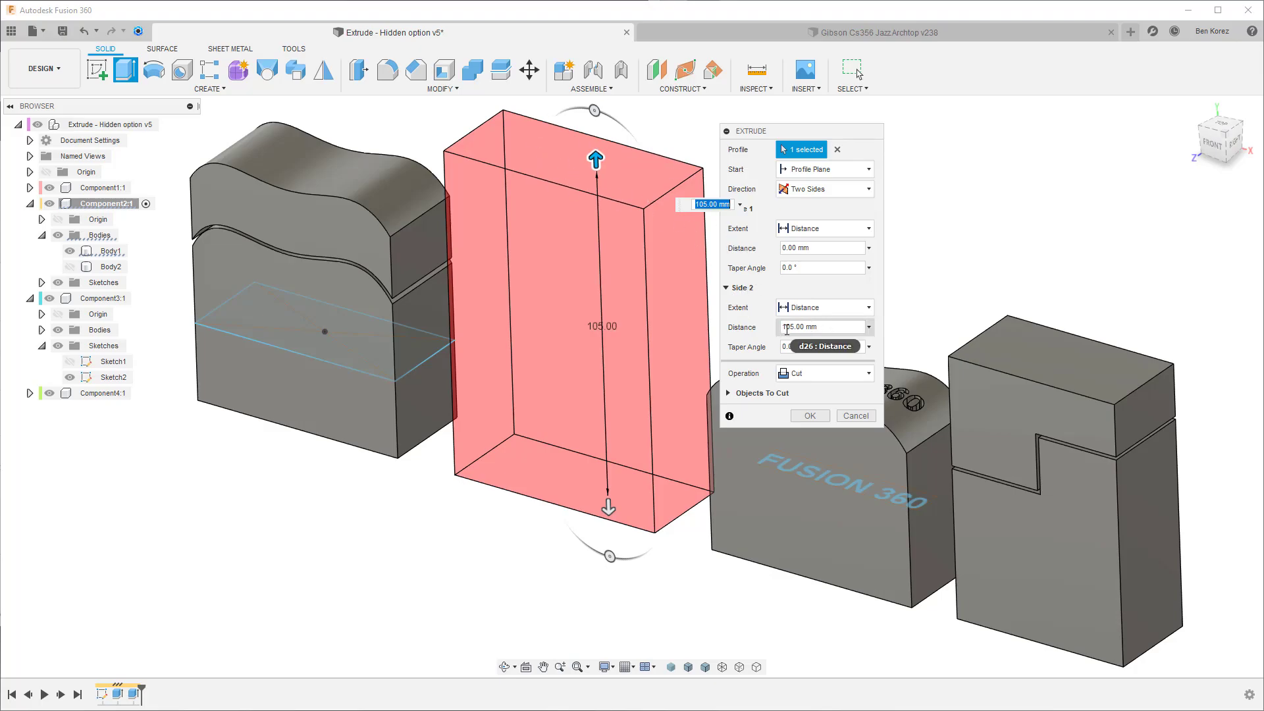
pyautogui.click(809, 375)
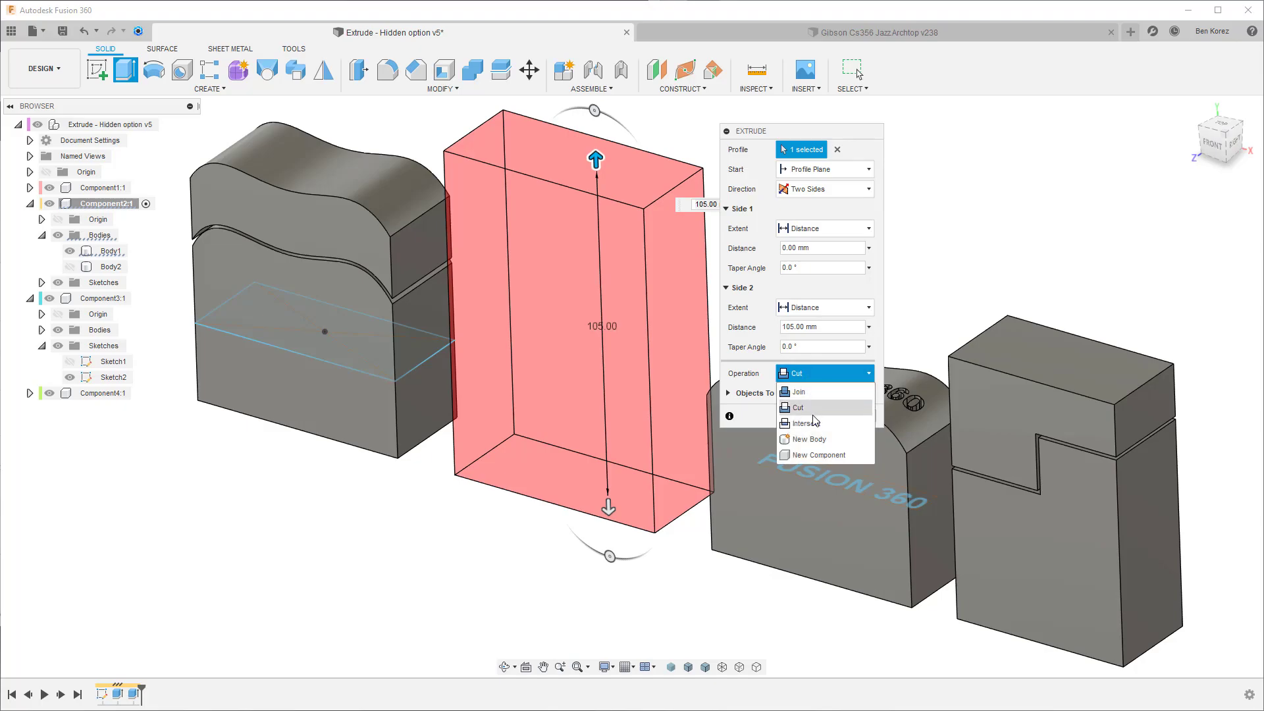
pyautogui.click(818, 440)
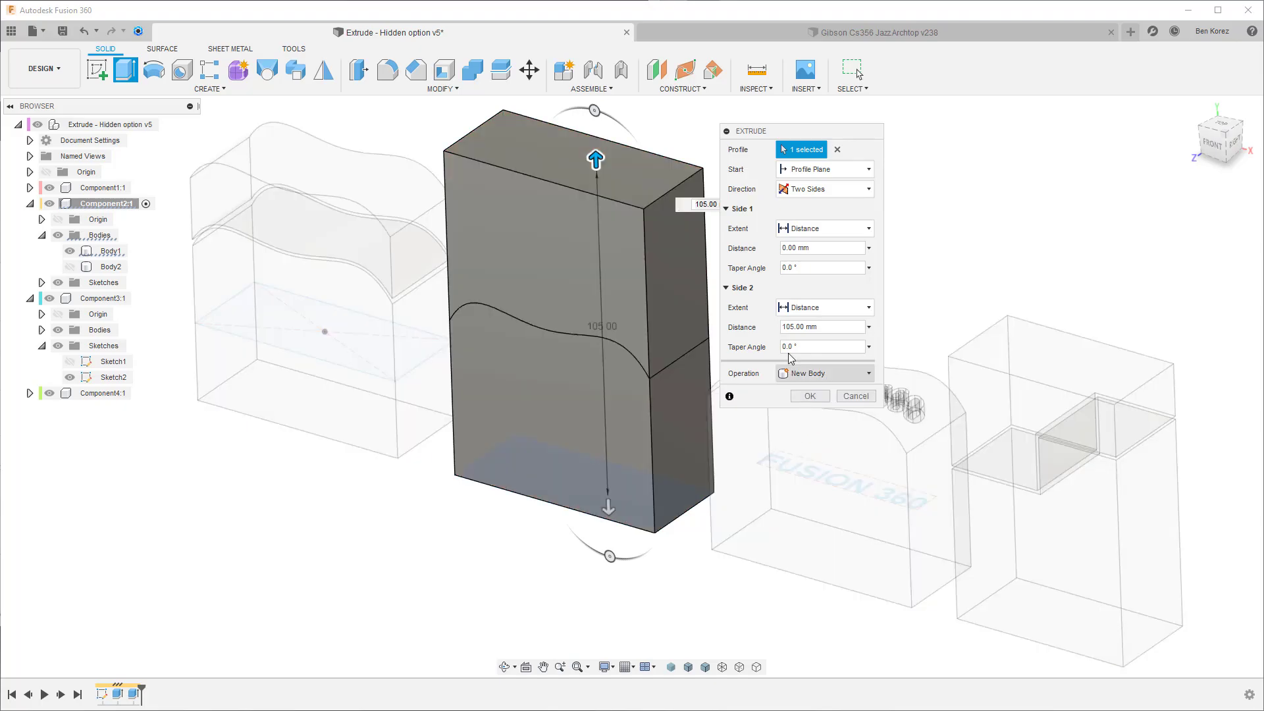
# Step: Set the extent of the extrusion's Side 1 to To Object
pyautogui.click(827, 229)
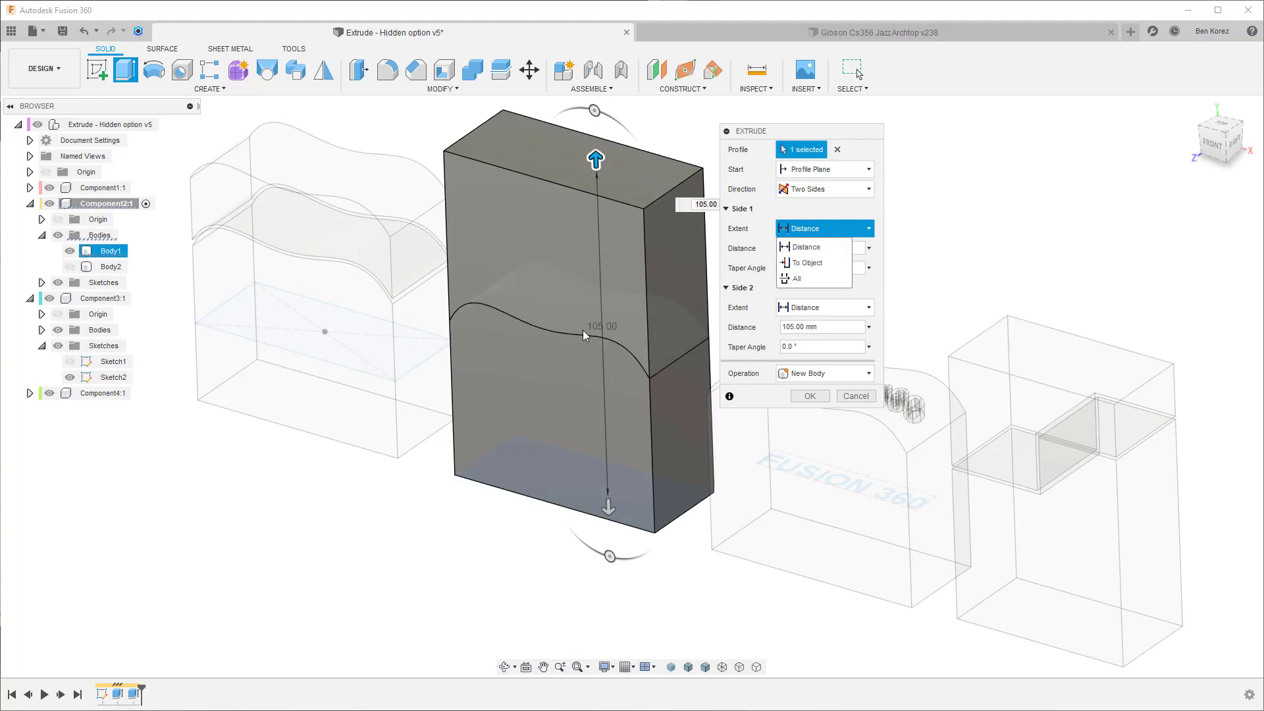
pyautogui.click(814, 263)
pyautogui.press('Down')
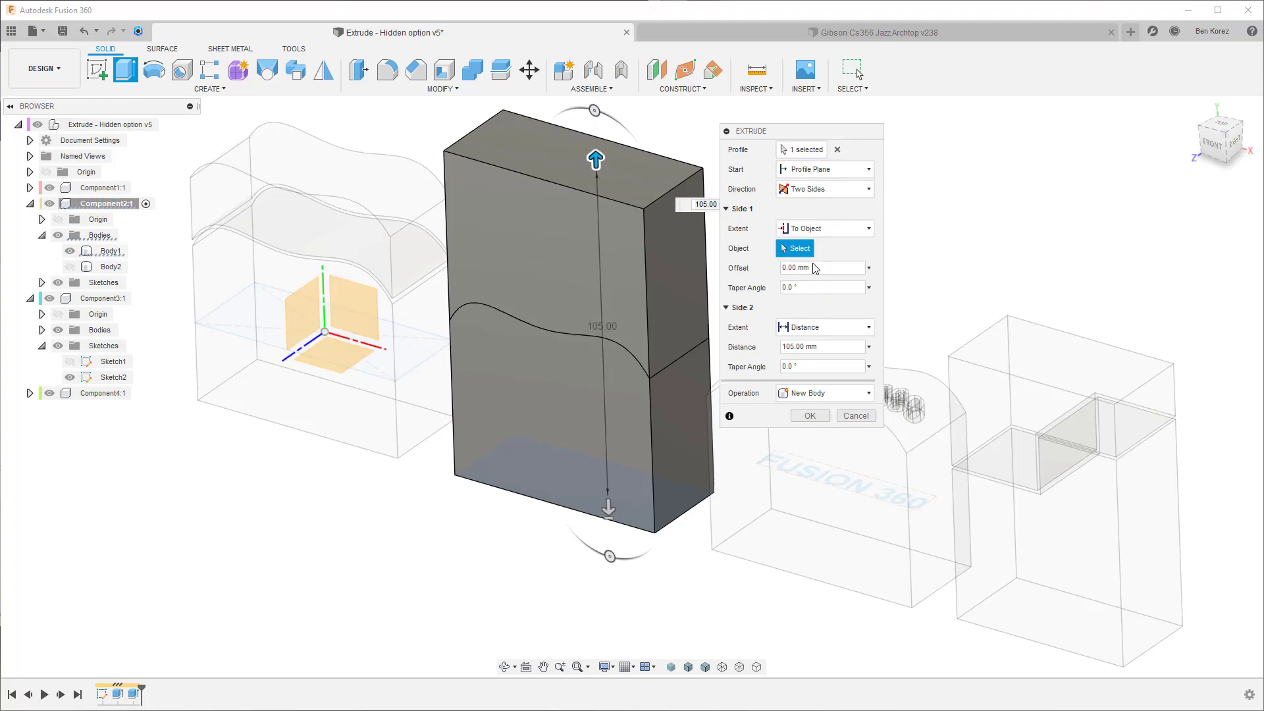
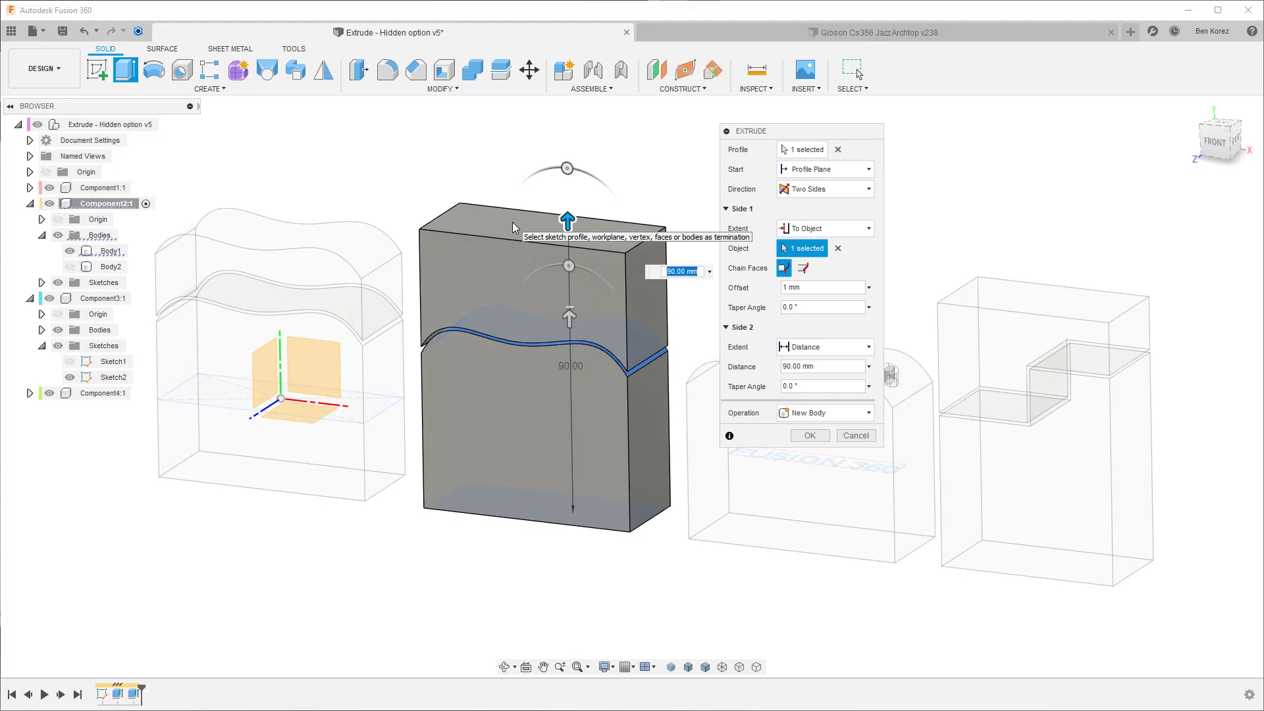
pyautogui.click(567, 219)
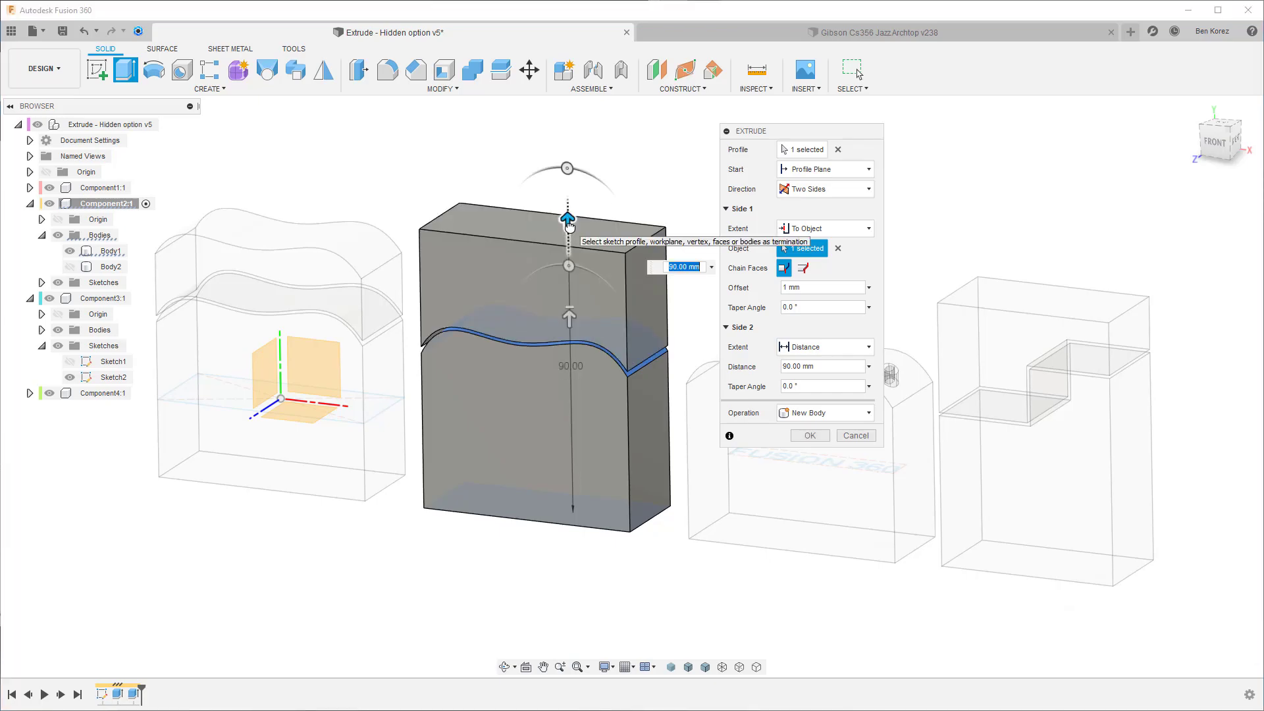
pyautogui.moveTo(569, 223)
pyautogui.mouseDown()
pyautogui.moveTo(570, 240)
pyautogui.moveTo(570, 221)
pyautogui.mouseUp()
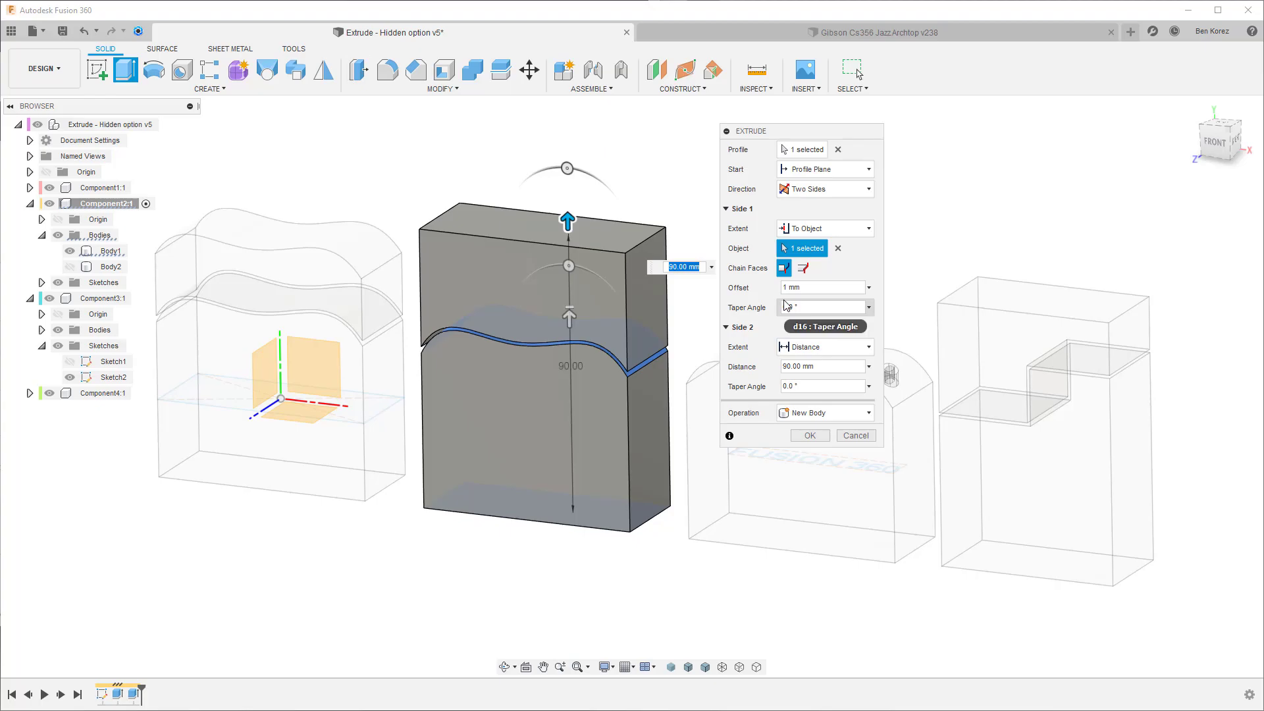
pyautogui.click(849, 438)
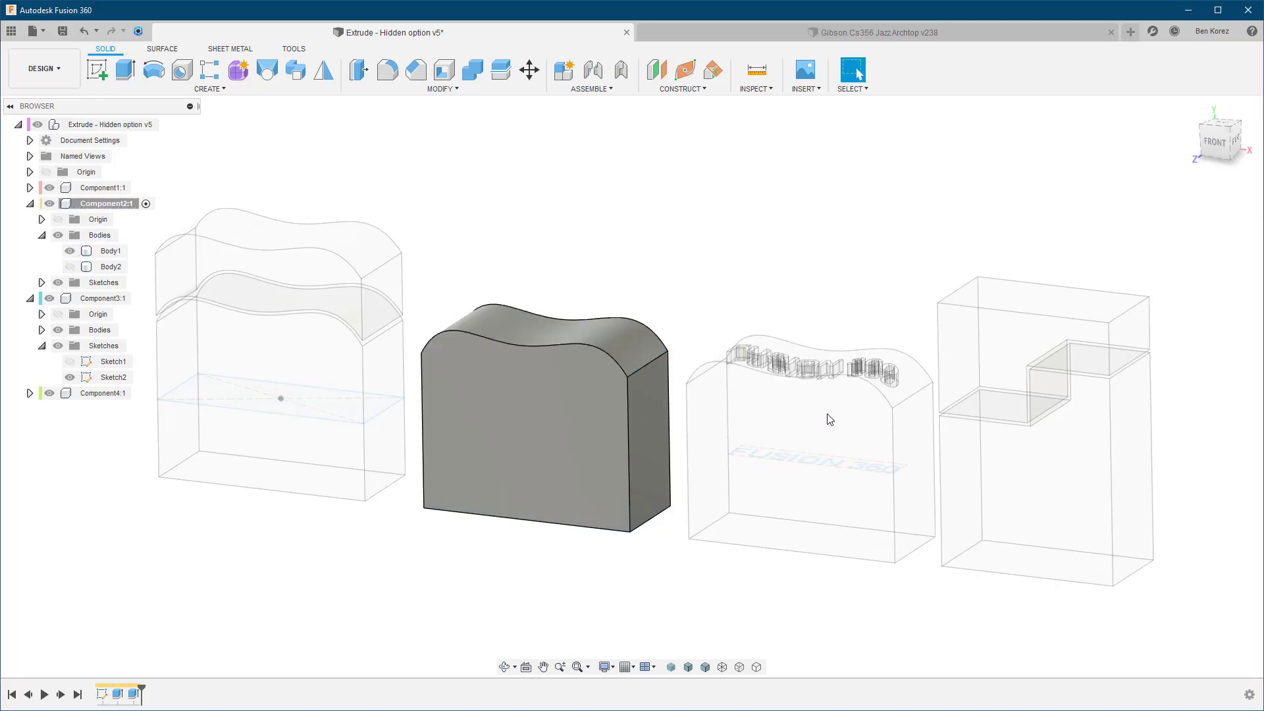
# Step: Extrude only the flat bottom face of Component2's Body1 in Two Sides, with Side 2 reaching 130 mm upward and the operation New Body
pyautogui.click(125, 69)
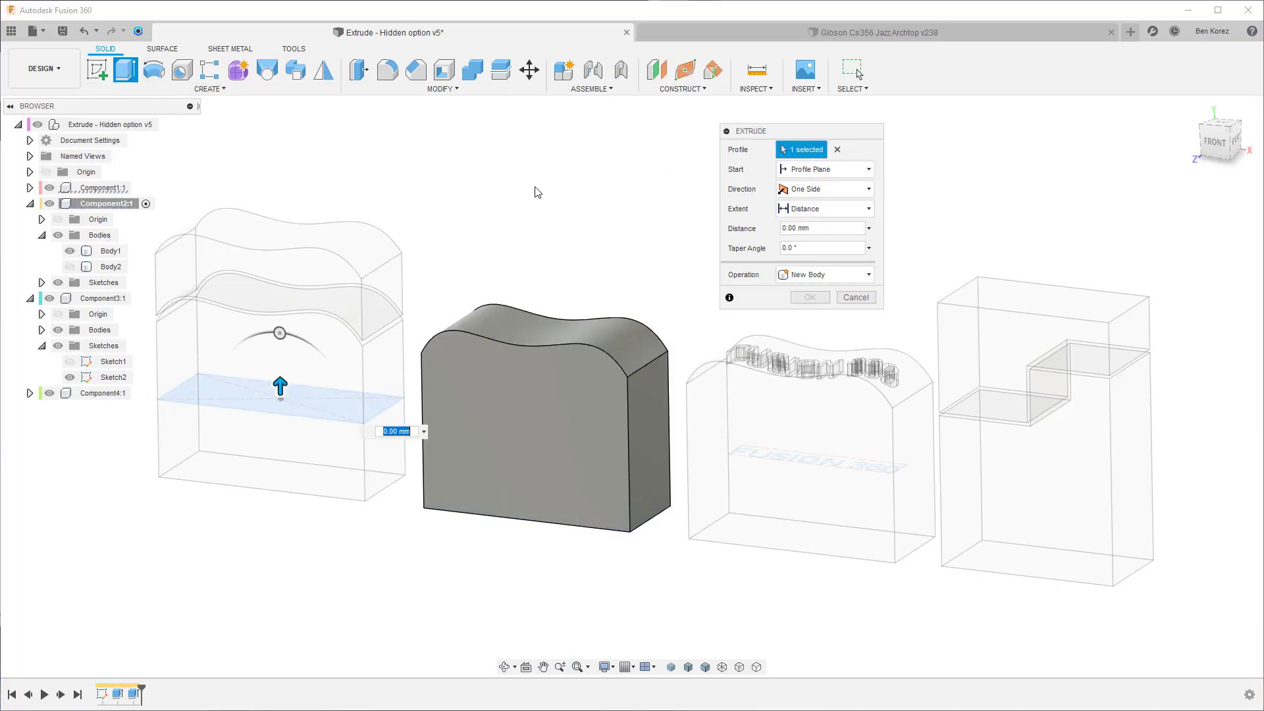
pyautogui.click(837, 151)
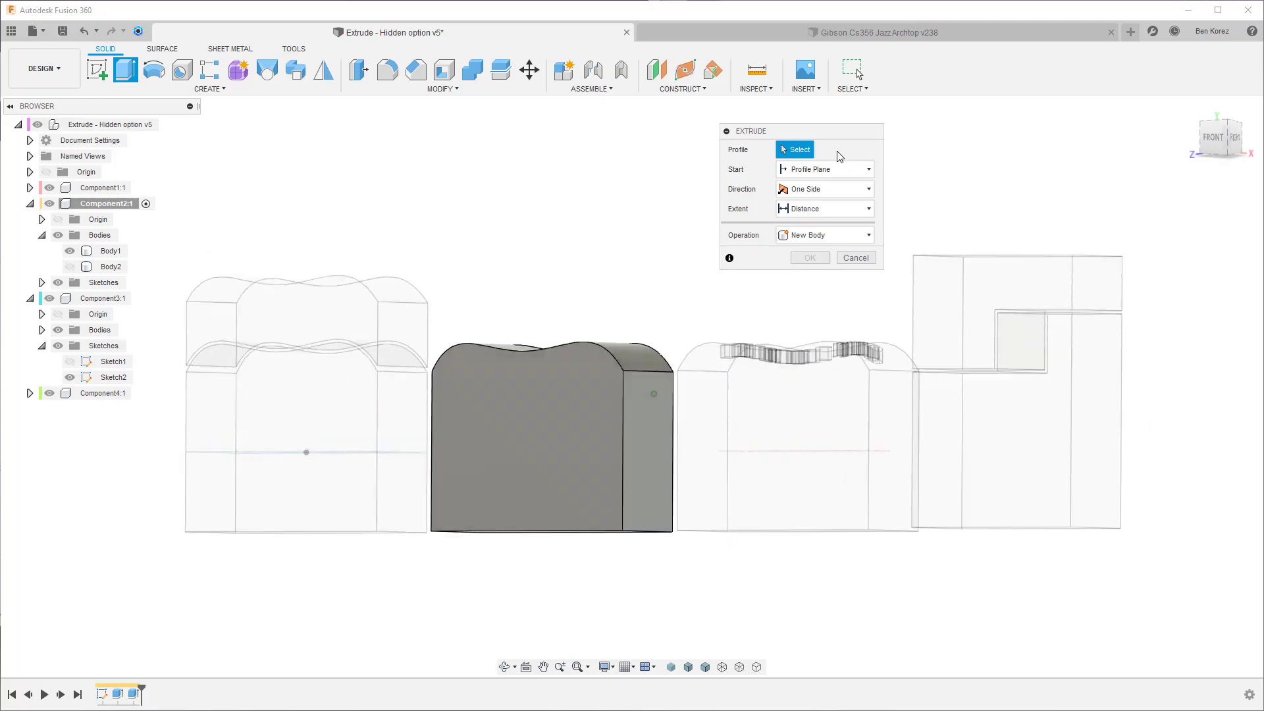
pyautogui.click(527, 476)
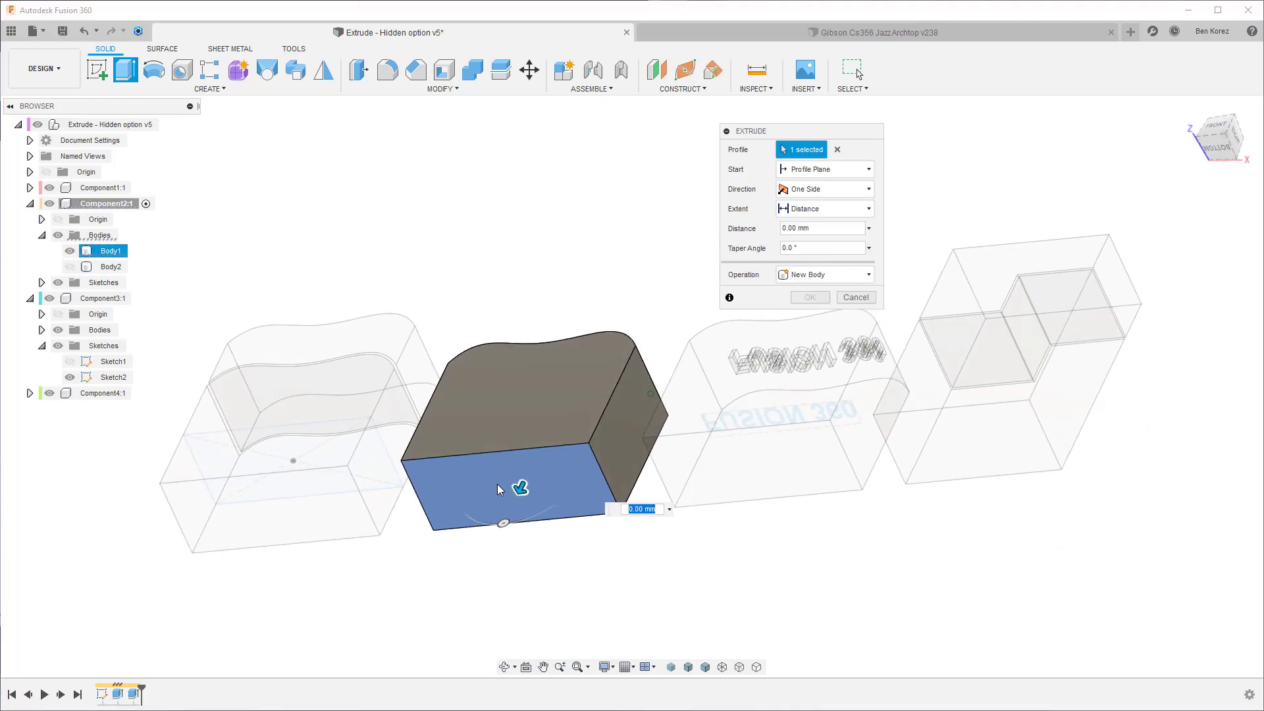
pyautogui.click(822, 193)
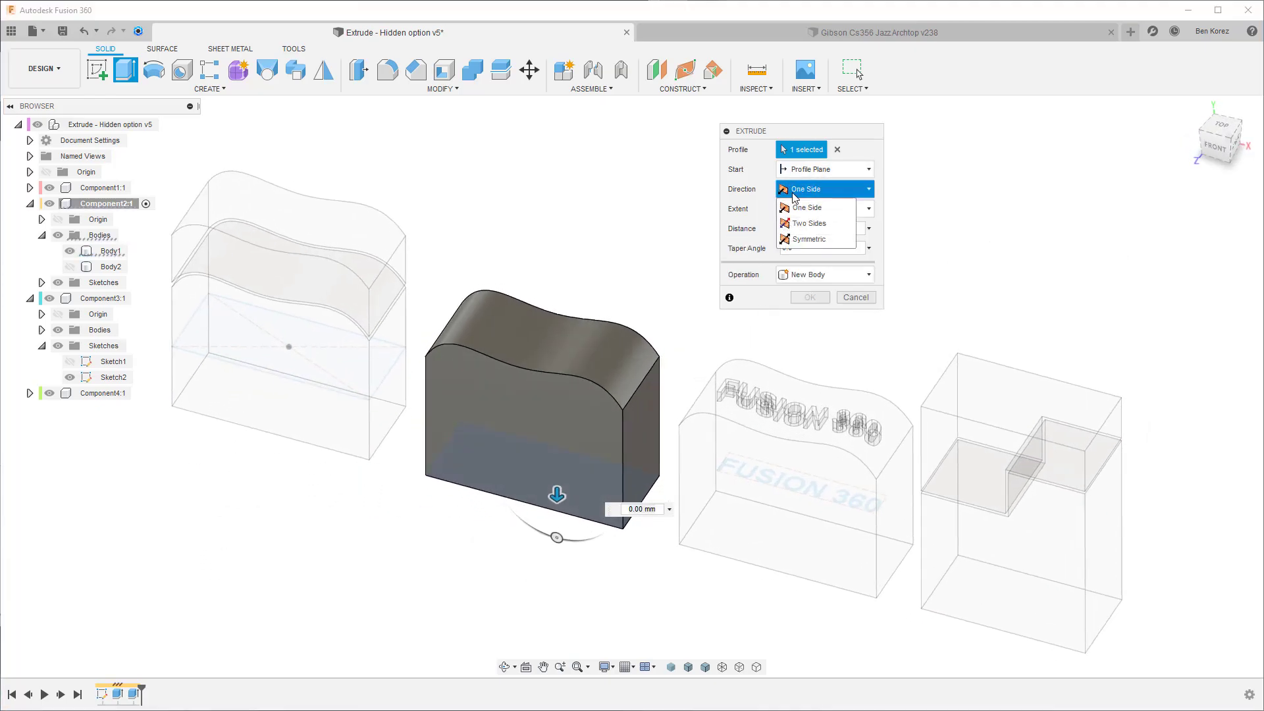
pyautogui.click(816, 224)
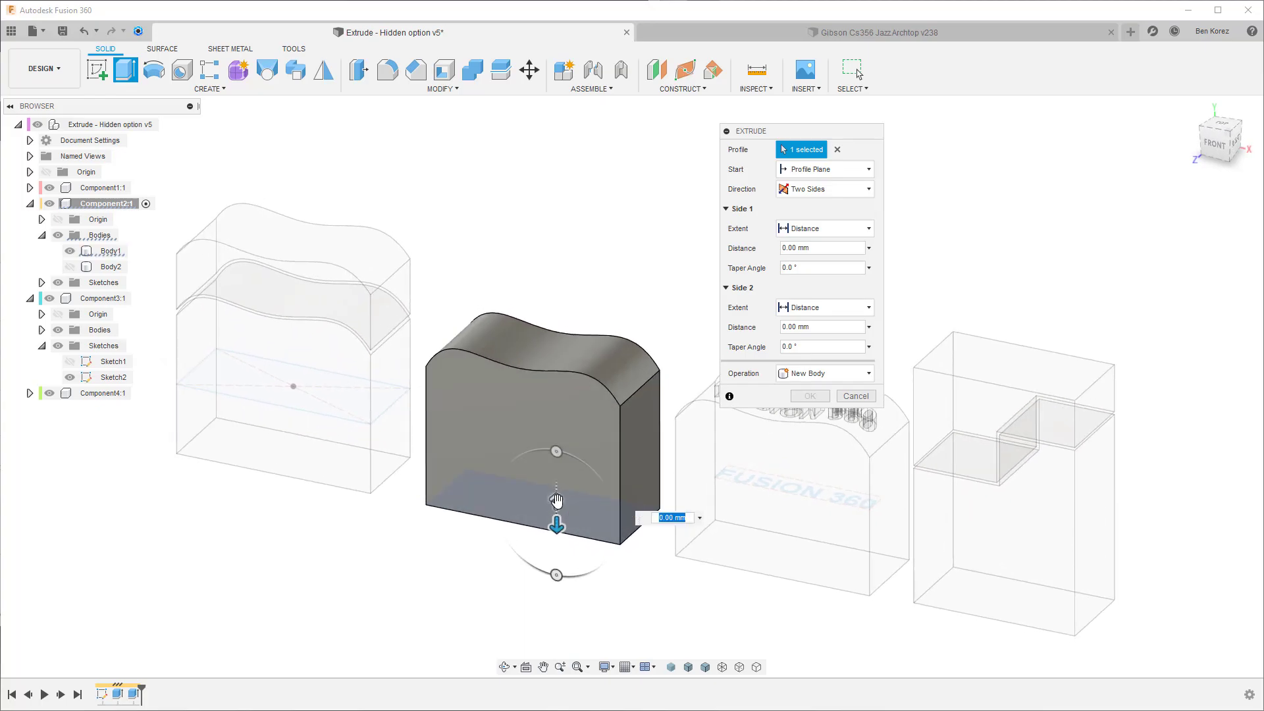
pyautogui.moveTo(556, 502); pyautogui.dragTo(591, 150)
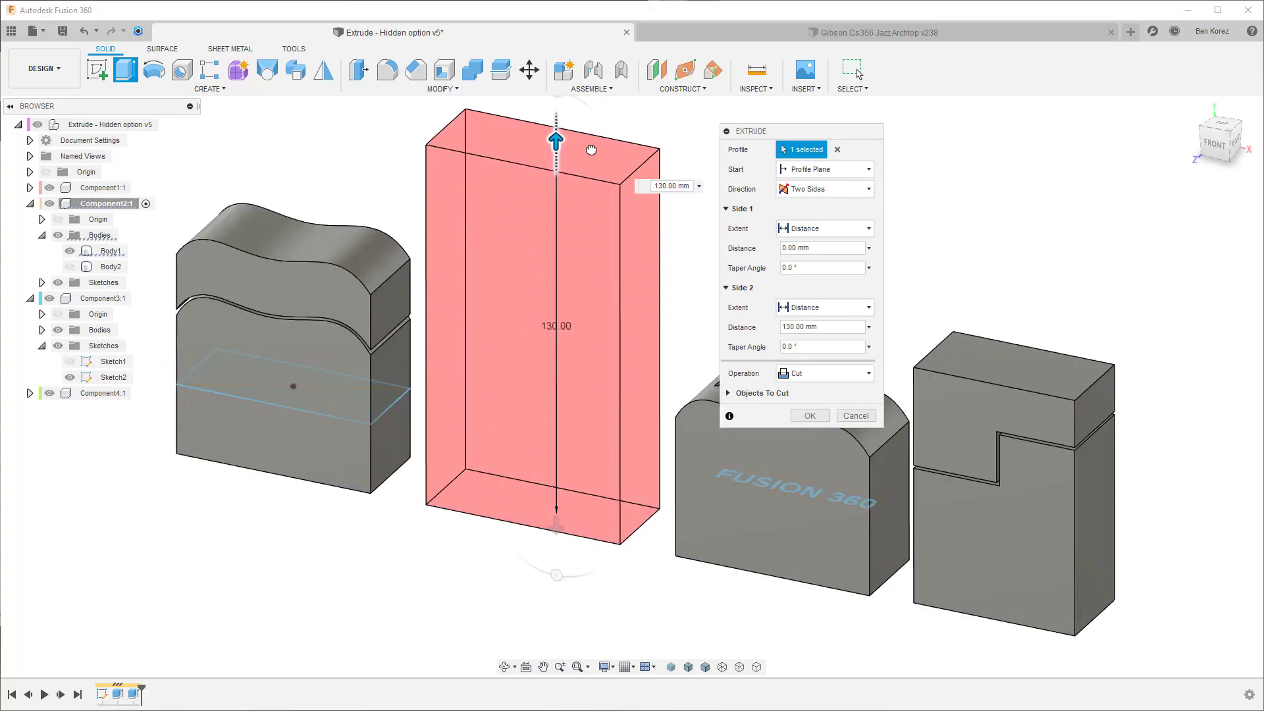
pyautogui.click(820, 378)
pyautogui.click(814, 438)
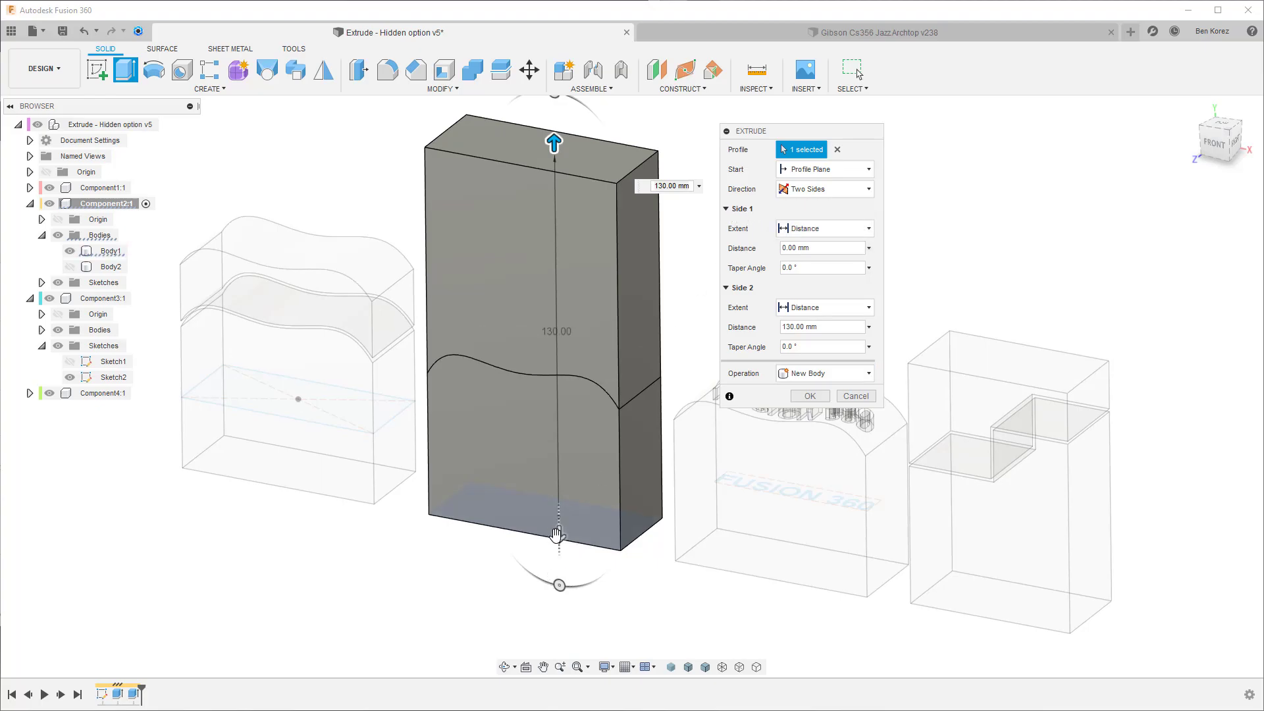
# Step: End Side 1 To Object at Body1's curved top face with a 1 mm offset, and complete the extrusion with Side 2 at 90 mm
pyautogui.click(807, 232)
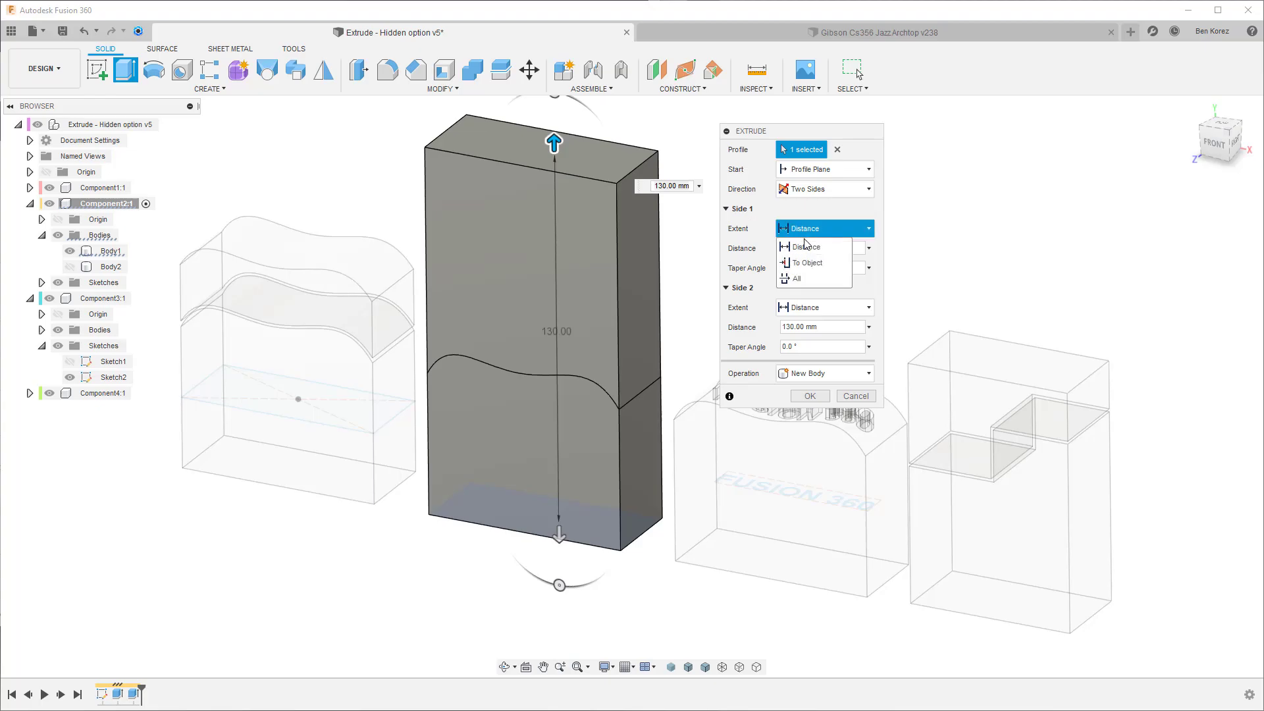
pyautogui.click(805, 261)
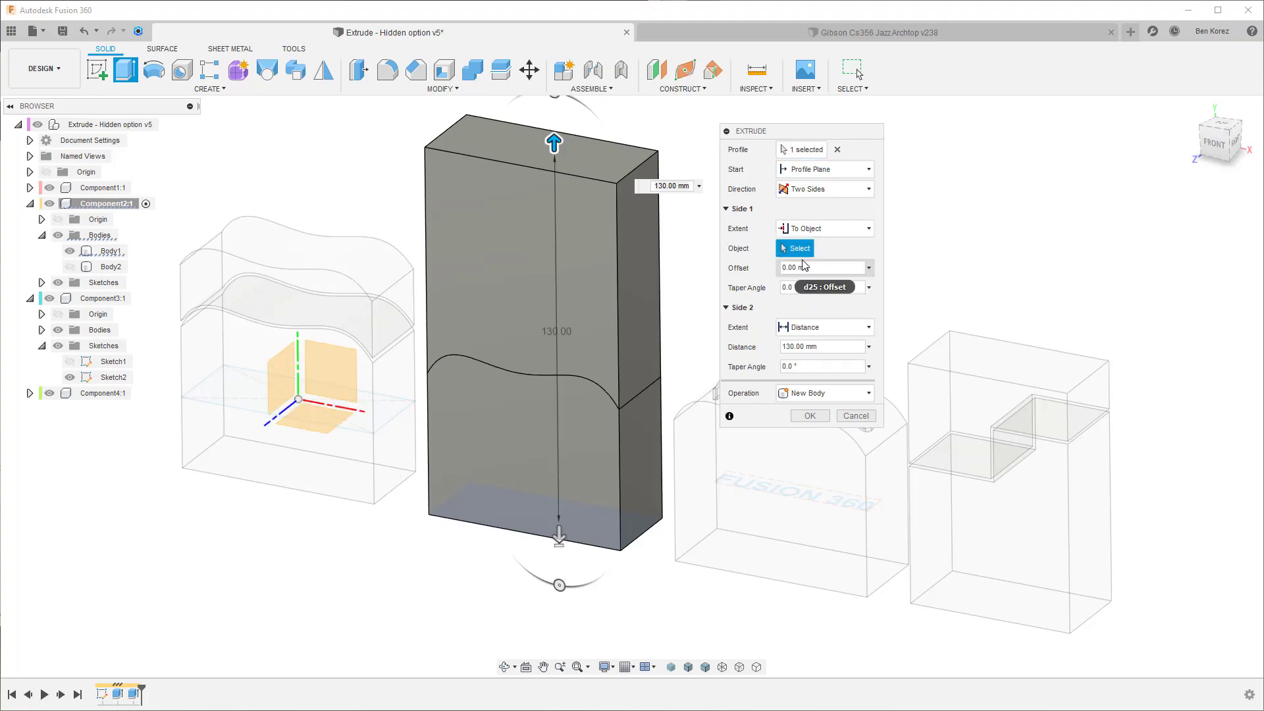
pyautogui.click(616, 379)
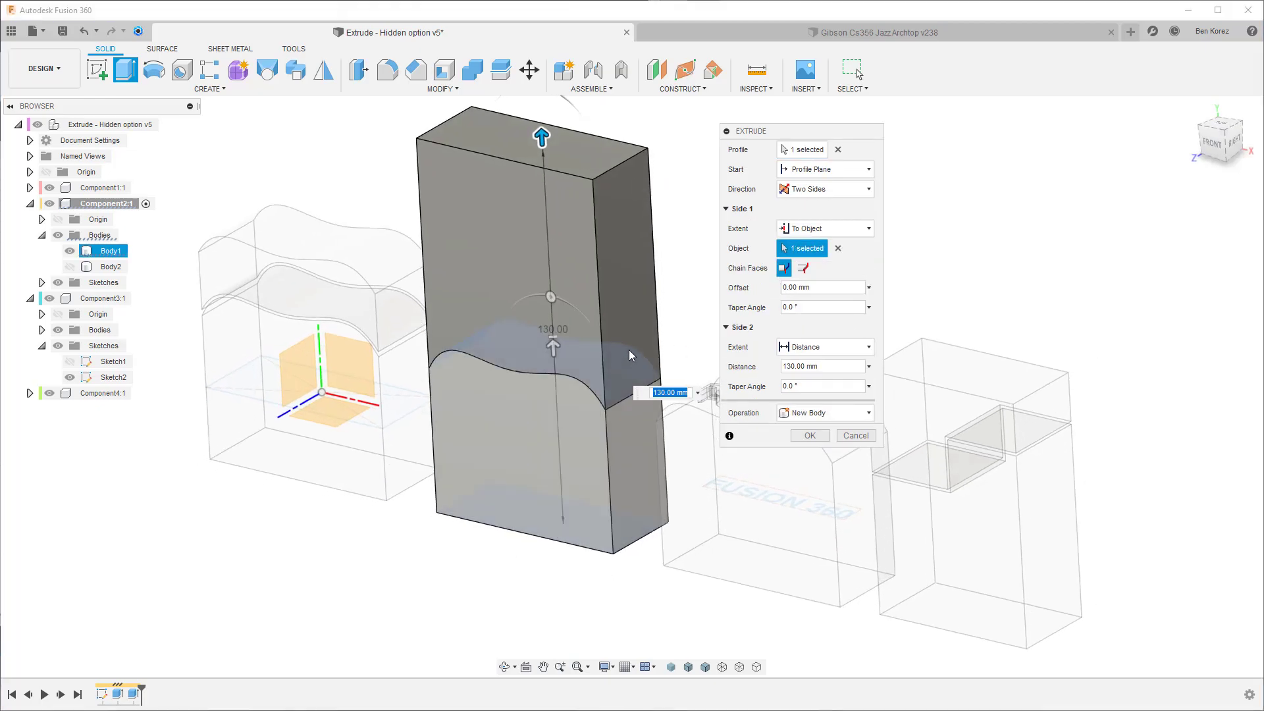
pyautogui.click(784, 287)
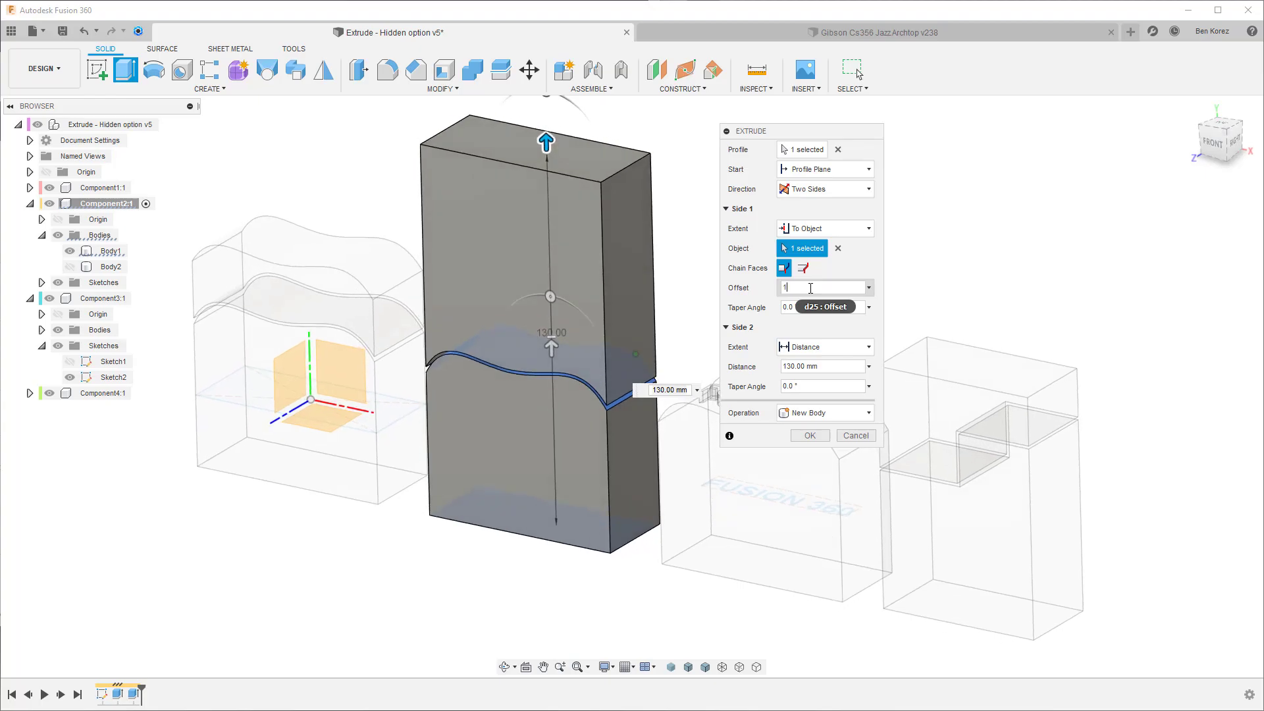
pyautogui.moveTo(550, 161); pyautogui.dragTo(551, 277)
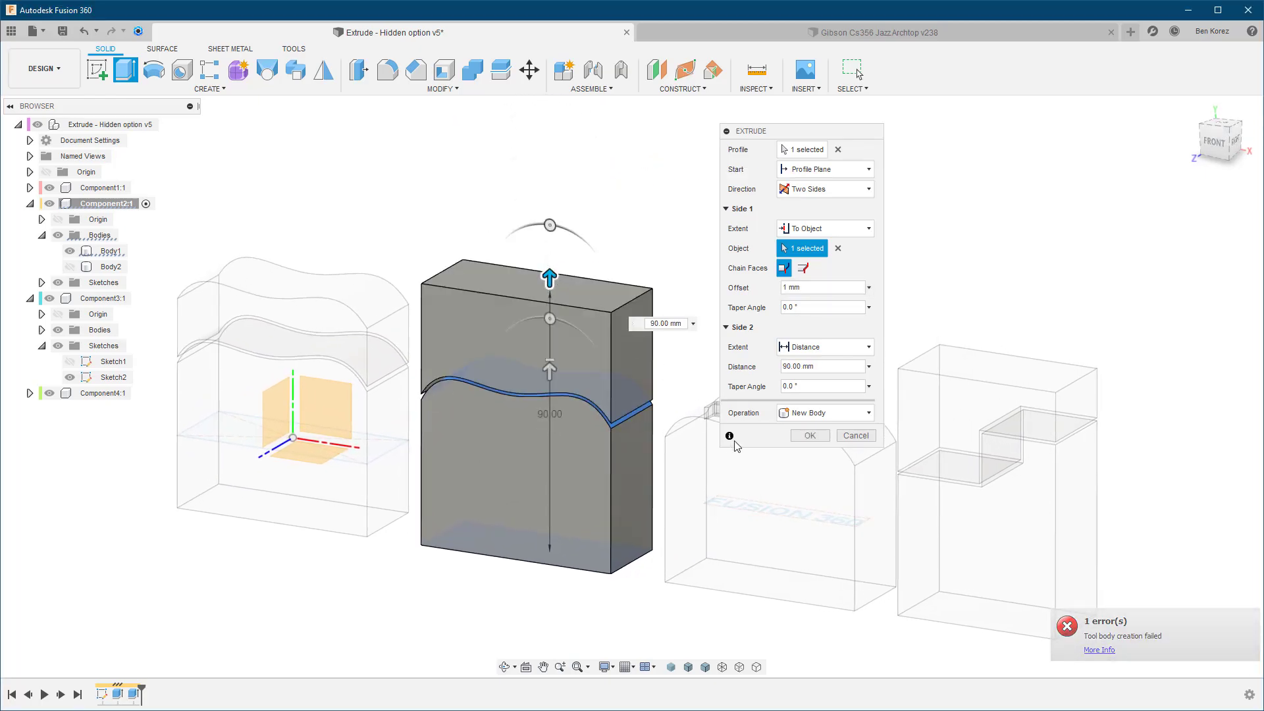
pyautogui.click(807, 436)
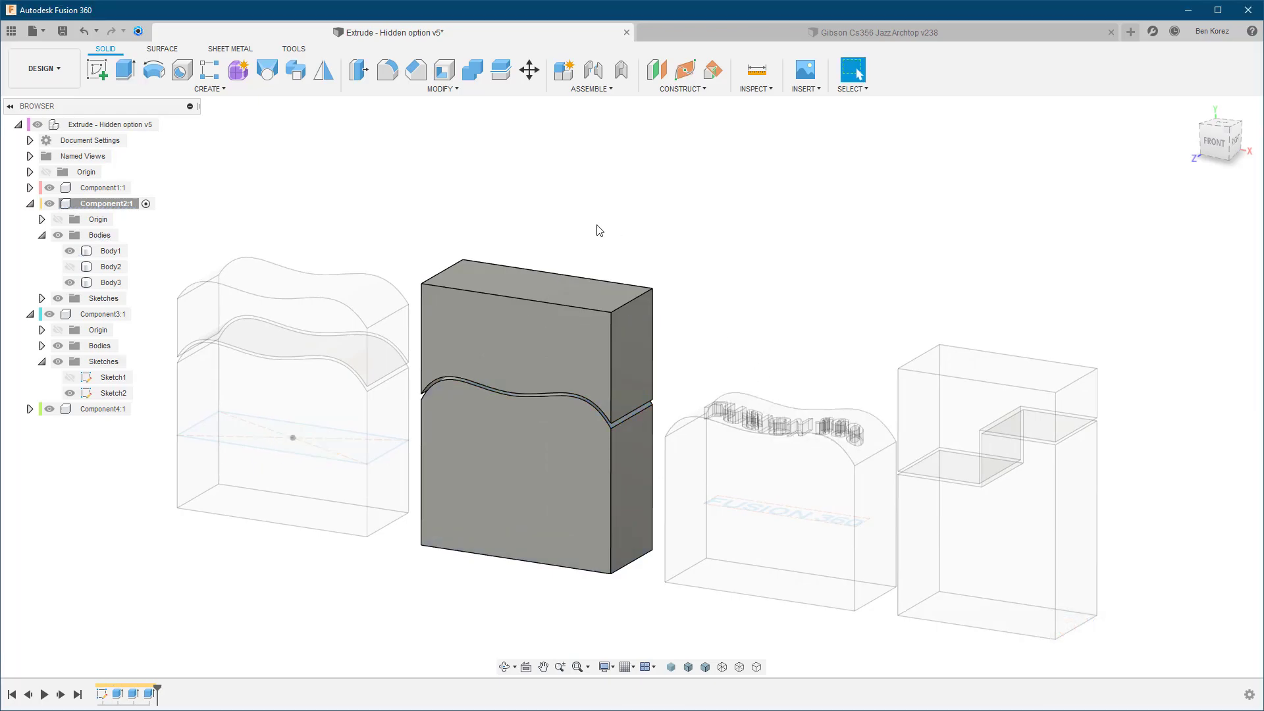
# Step: Offset the flat top face of Component2's new upper body by -15 mm with Press Pull, using the New Offset type
pyautogui.click(361, 70)
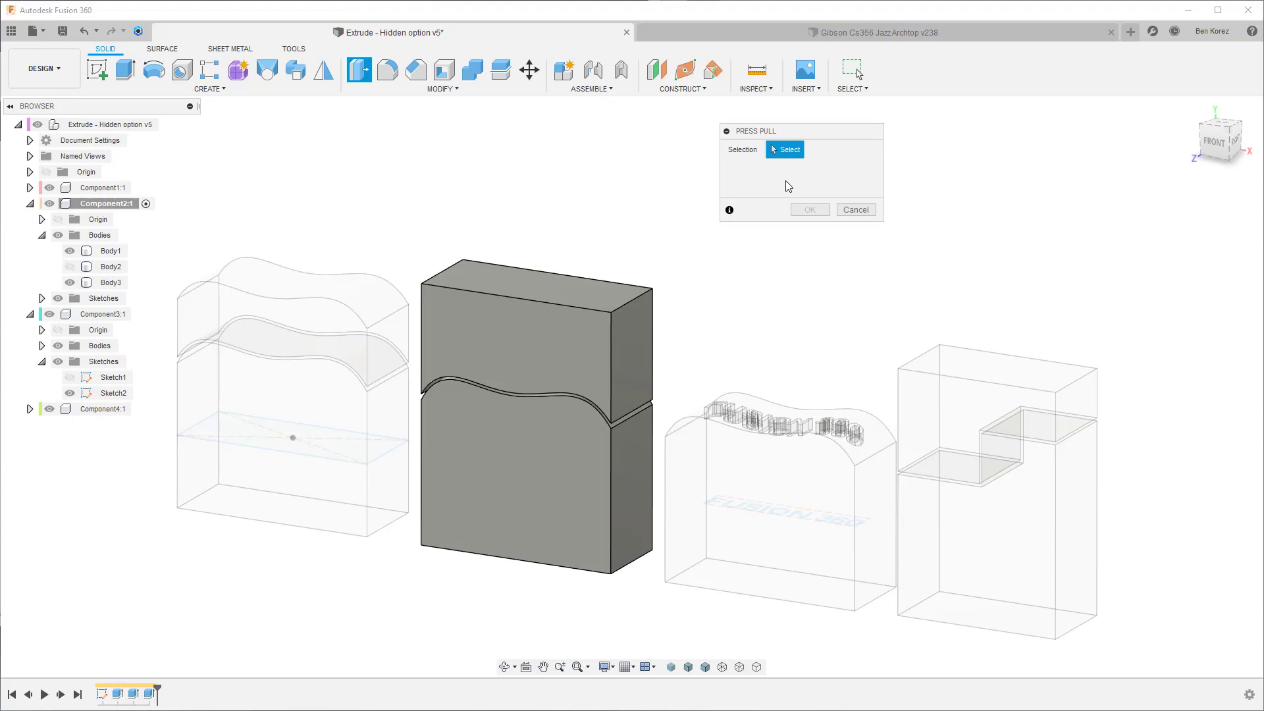
pyautogui.keyDown('shift'); pyautogui.moveTo(613, 280); pyautogui.dragTo(572, 280, button='middle'); pyautogui.keyUp('shift')
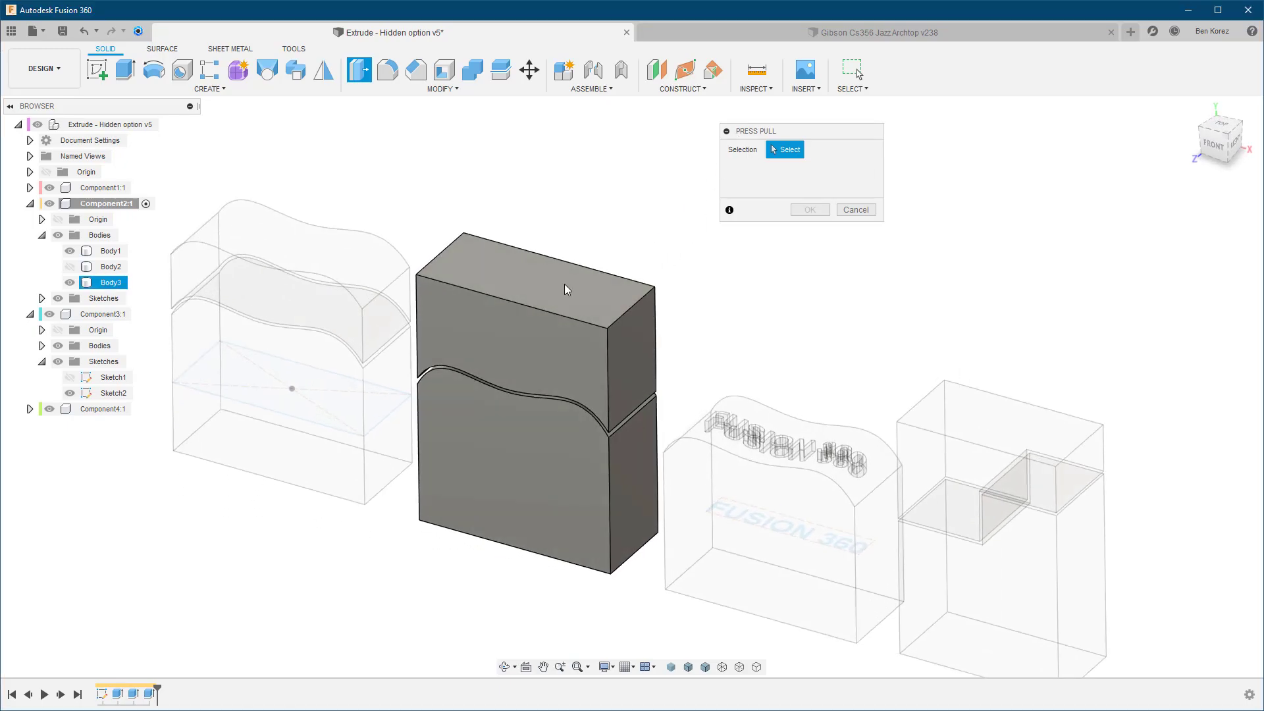
pyautogui.click(563, 283)
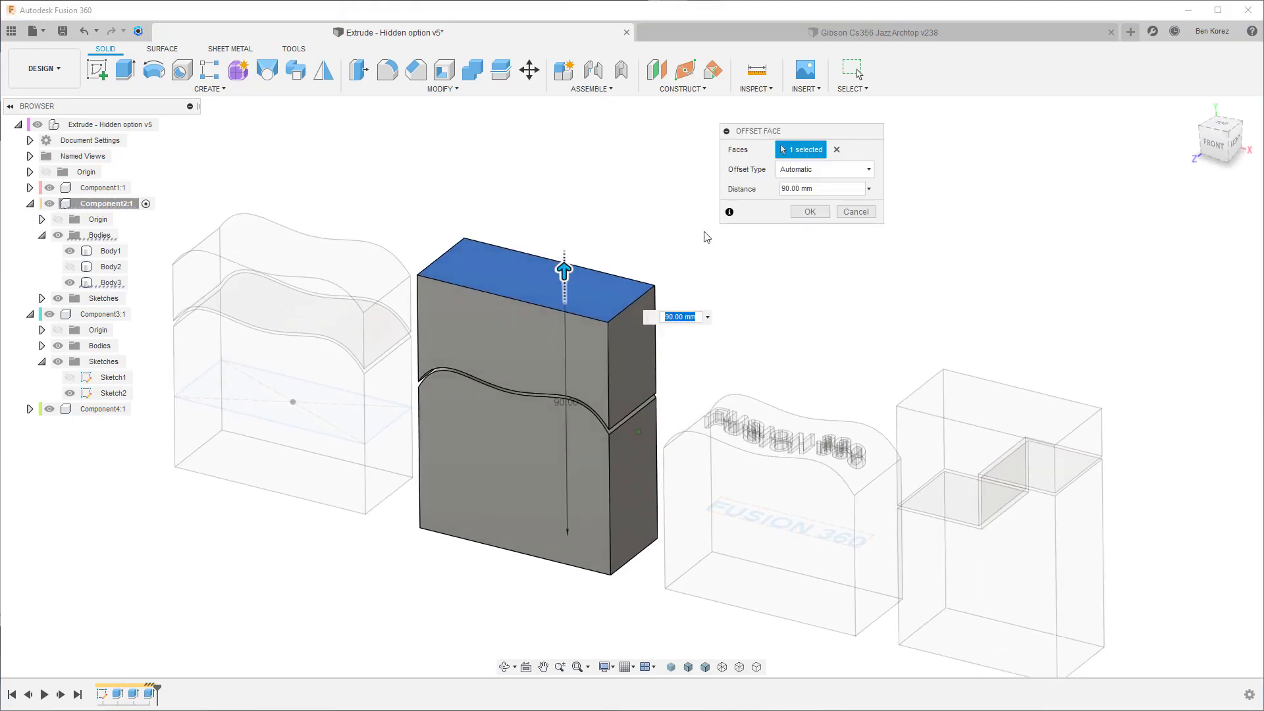
pyautogui.click(833, 170)
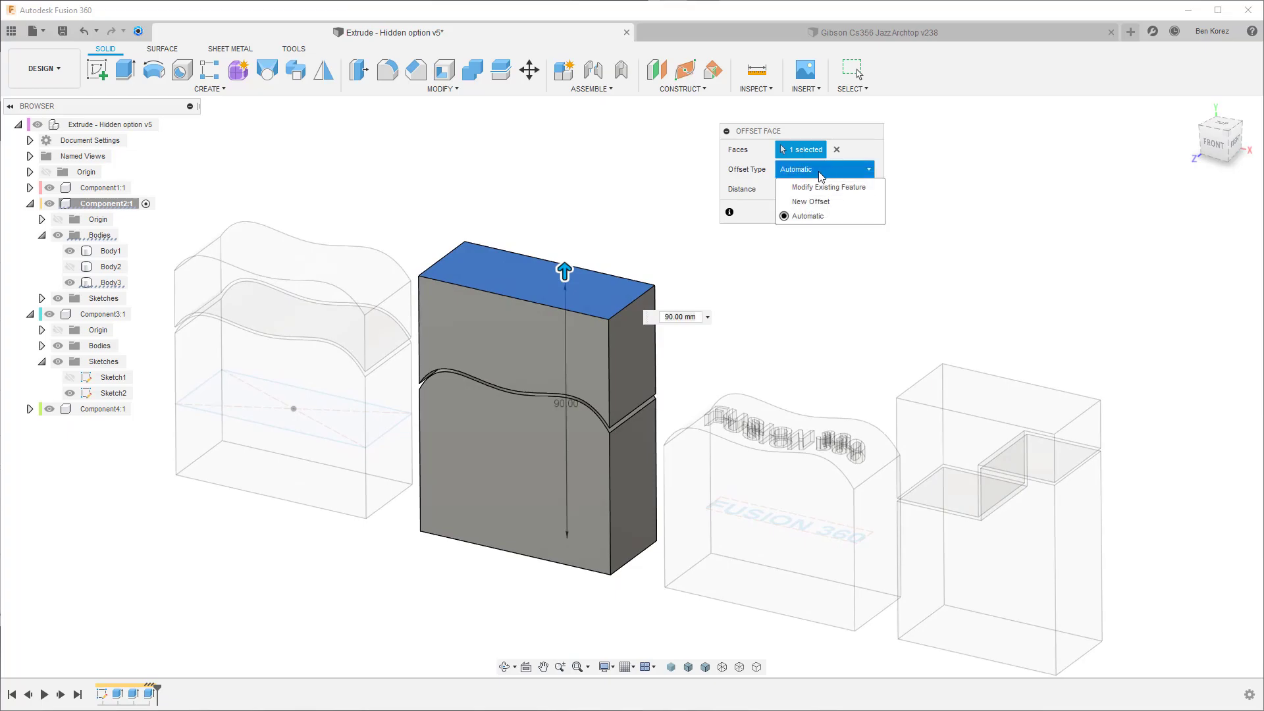
pyautogui.click(814, 200)
pyautogui.keyDown('shift'); pyautogui.moveTo(632, 270); pyautogui.dragTo(595, 272, button='middle'); pyautogui.keyUp('shift')
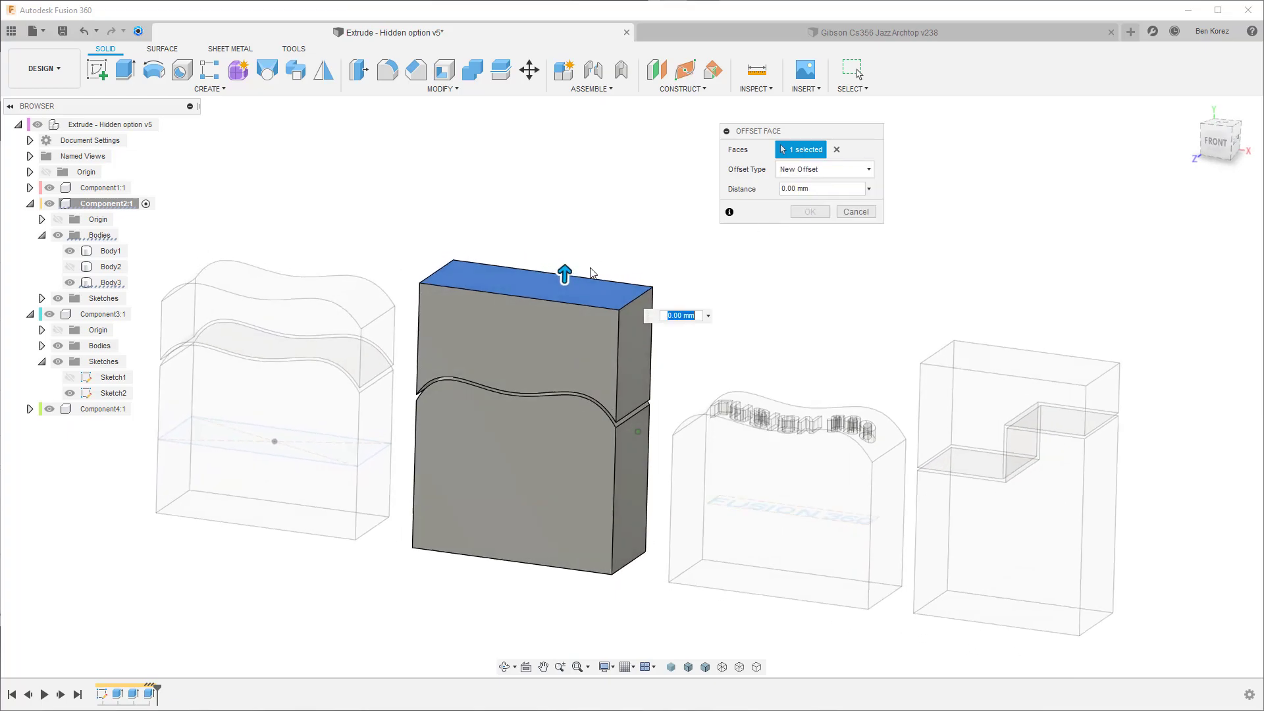
pyautogui.moveTo(564, 274); pyautogui.dragTo(564, 314)
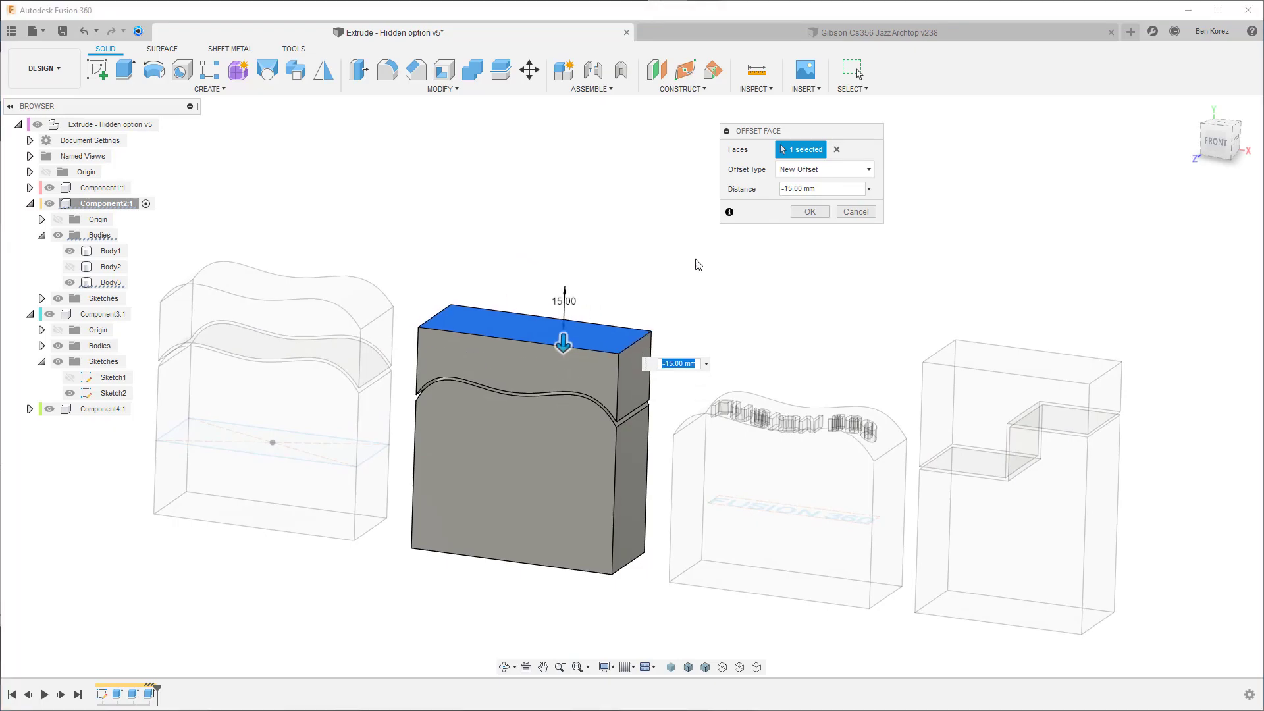
pyautogui.click(810, 212)
# Step: Activate Component3, the block with the FUSION 360 text
pyautogui.keyDown('shift'); pyautogui.moveTo(799, 254); pyautogui.dragTo(623, 239, button='middle'); pyautogui.keyUp('shift')
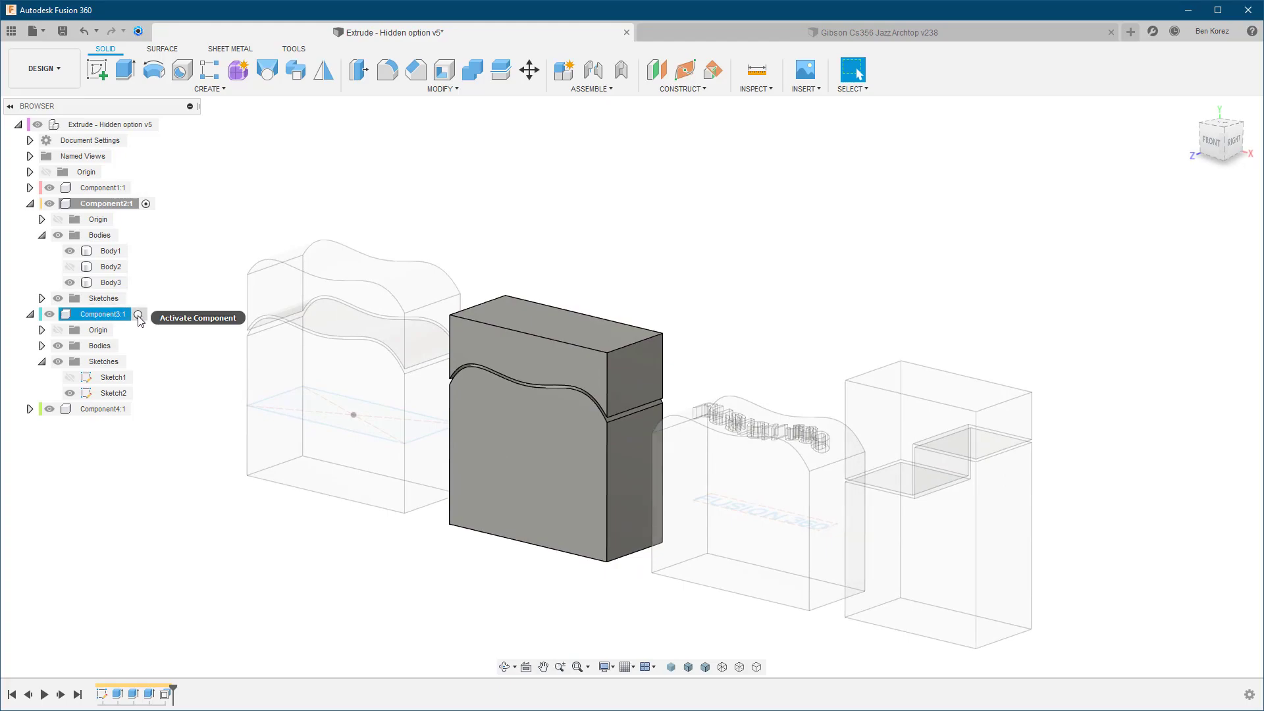
pyautogui.click(138, 315)
pyautogui.click(228, 206)
pyautogui.keyDown('shift'); pyautogui.moveTo(229, 206); pyautogui.dragTo(228, 205, button='middle'); pyautogui.keyUp('shift')
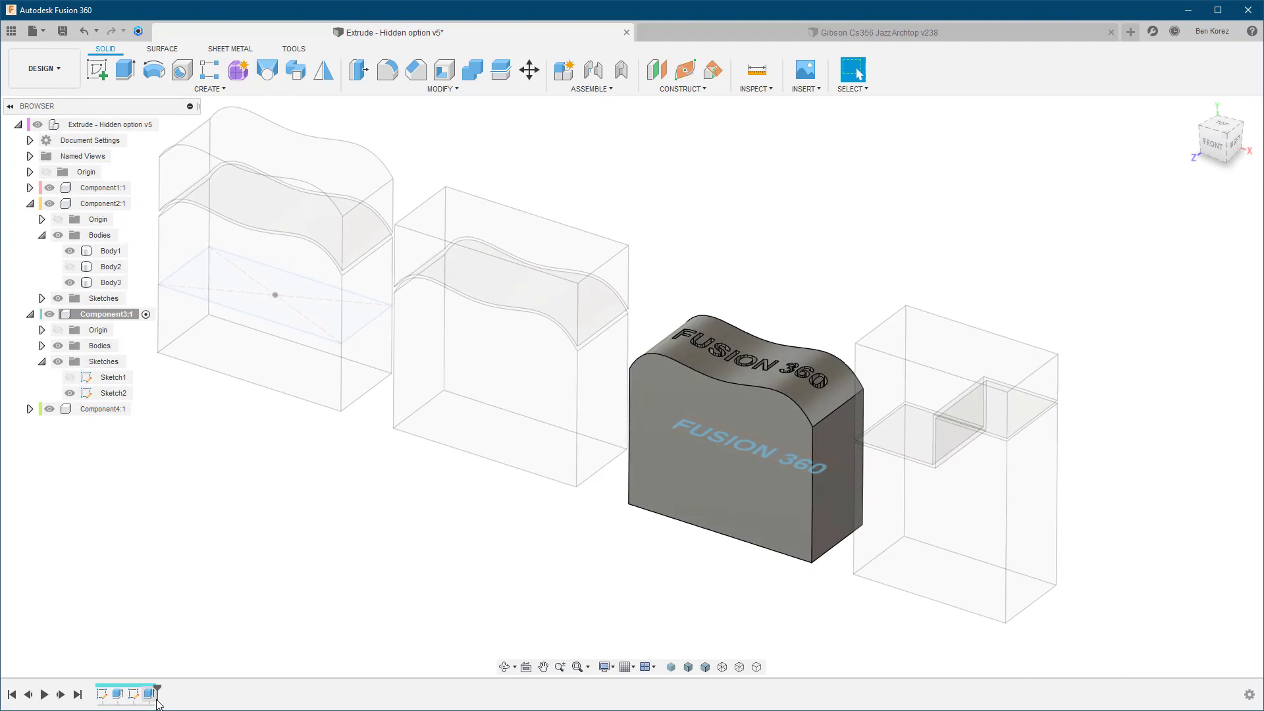
# Step: Roll Component3's timeline back to before the text extrusion and inspect its text sketch, Sketch2
pyautogui.moveTo(157, 687); pyautogui.dragTo(135, 688)
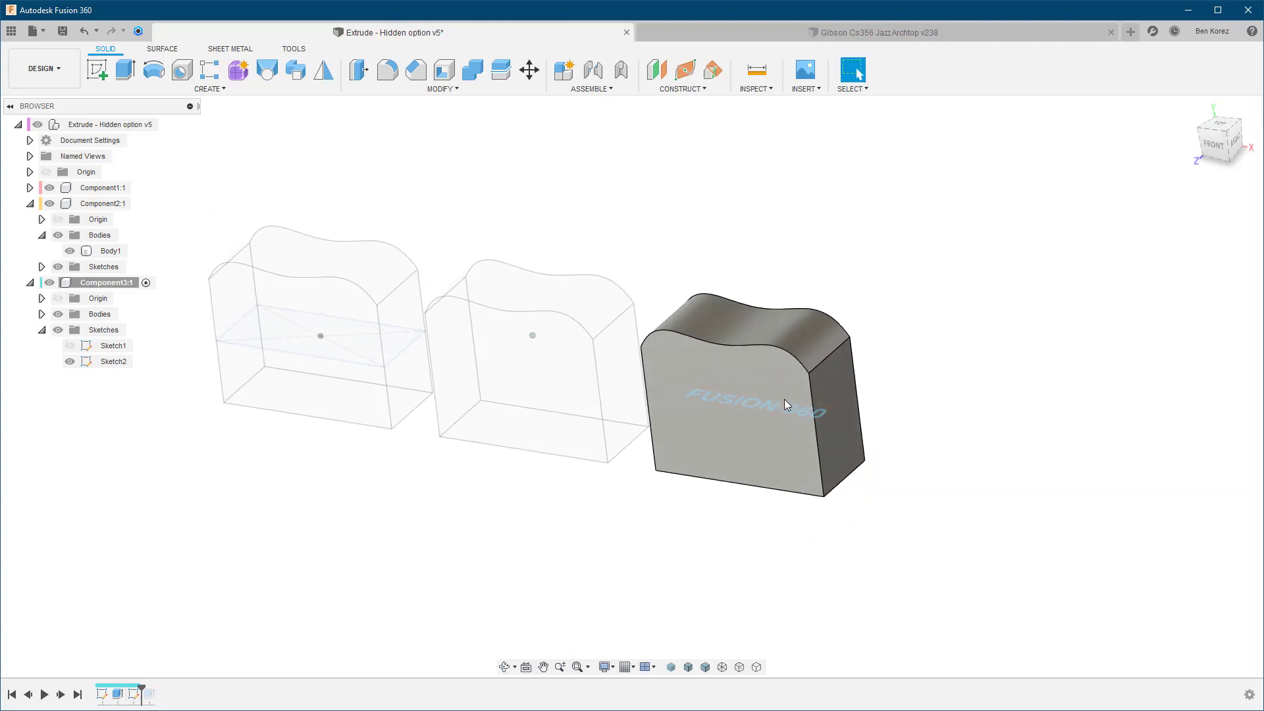
pyautogui.doubleClick(109, 362)
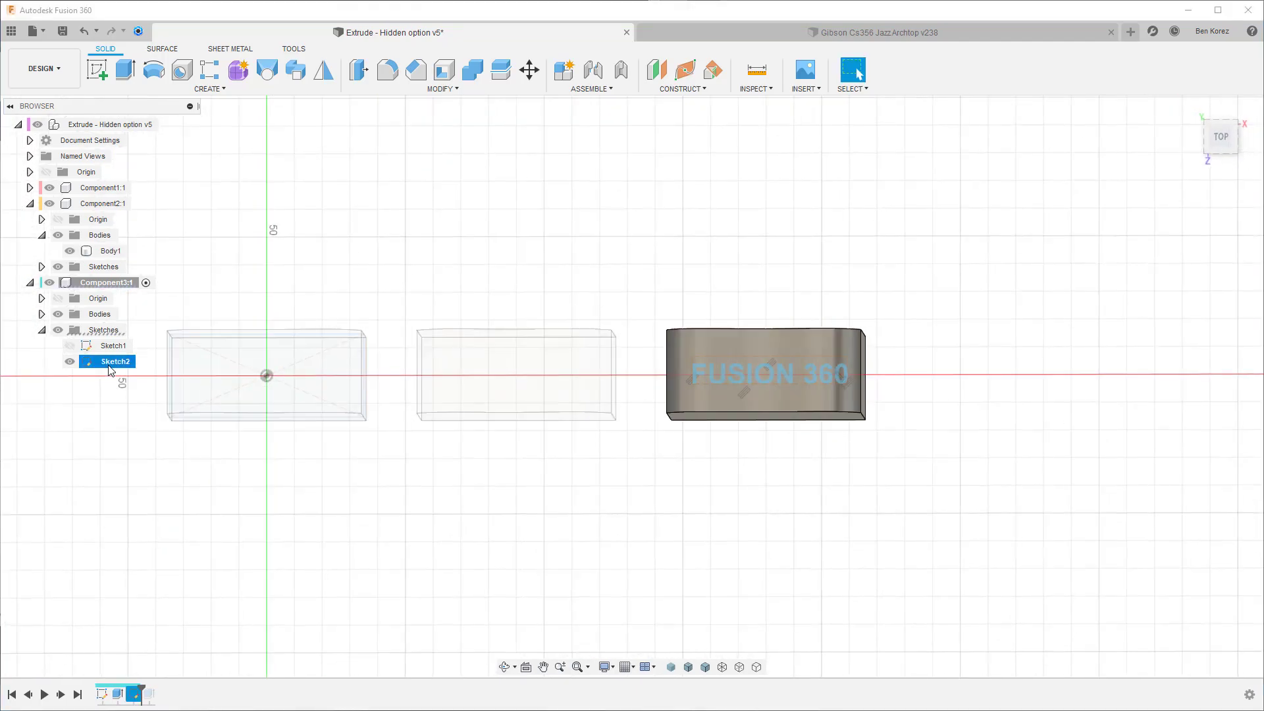
pyautogui.click(1102, 71)
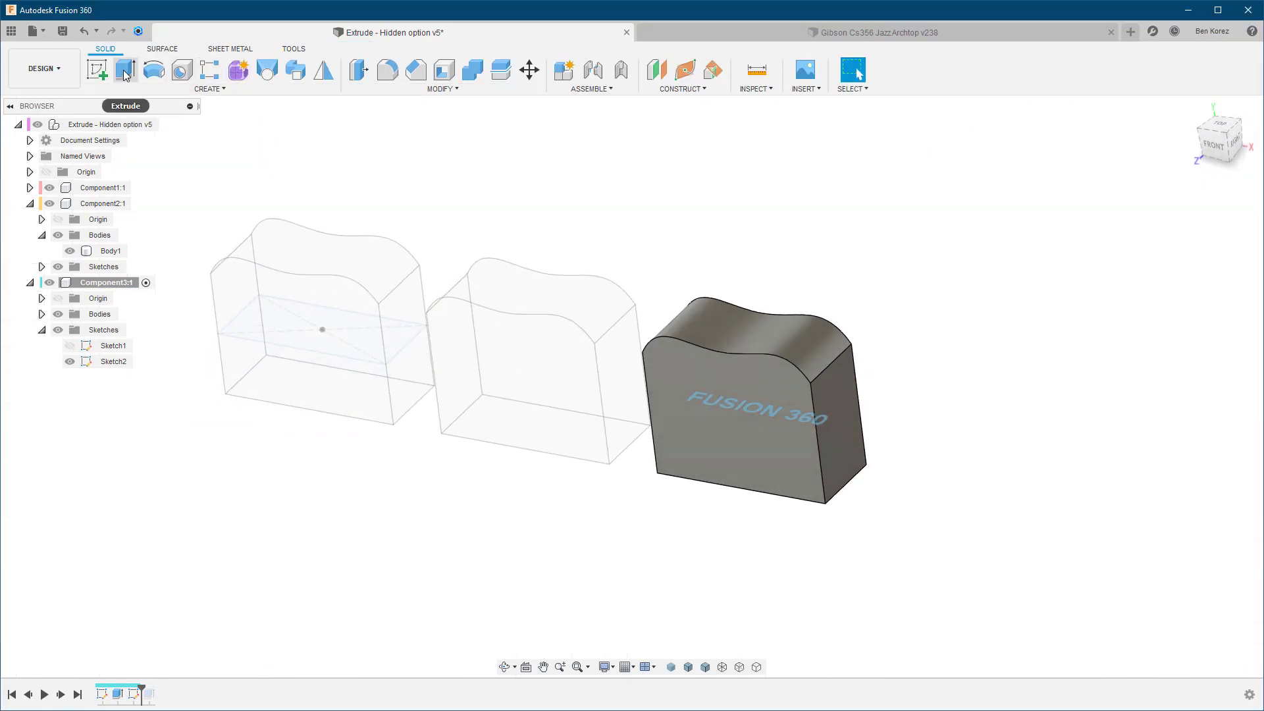
# Step: Begin an Extrude with the FUSION 360 text added to the profile, starting From Object at Component3's curved top face
pyautogui.click(125, 75)
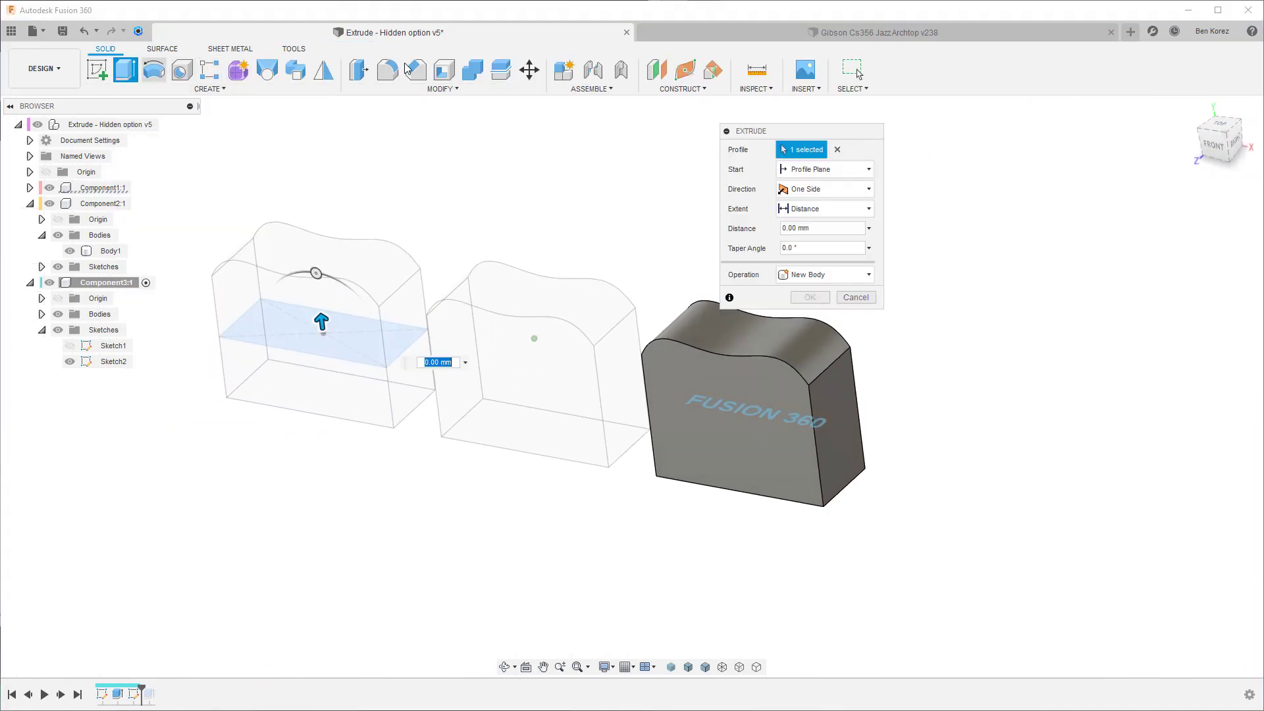
pyautogui.click(712, 415)
pyautogui.click(812, 170)
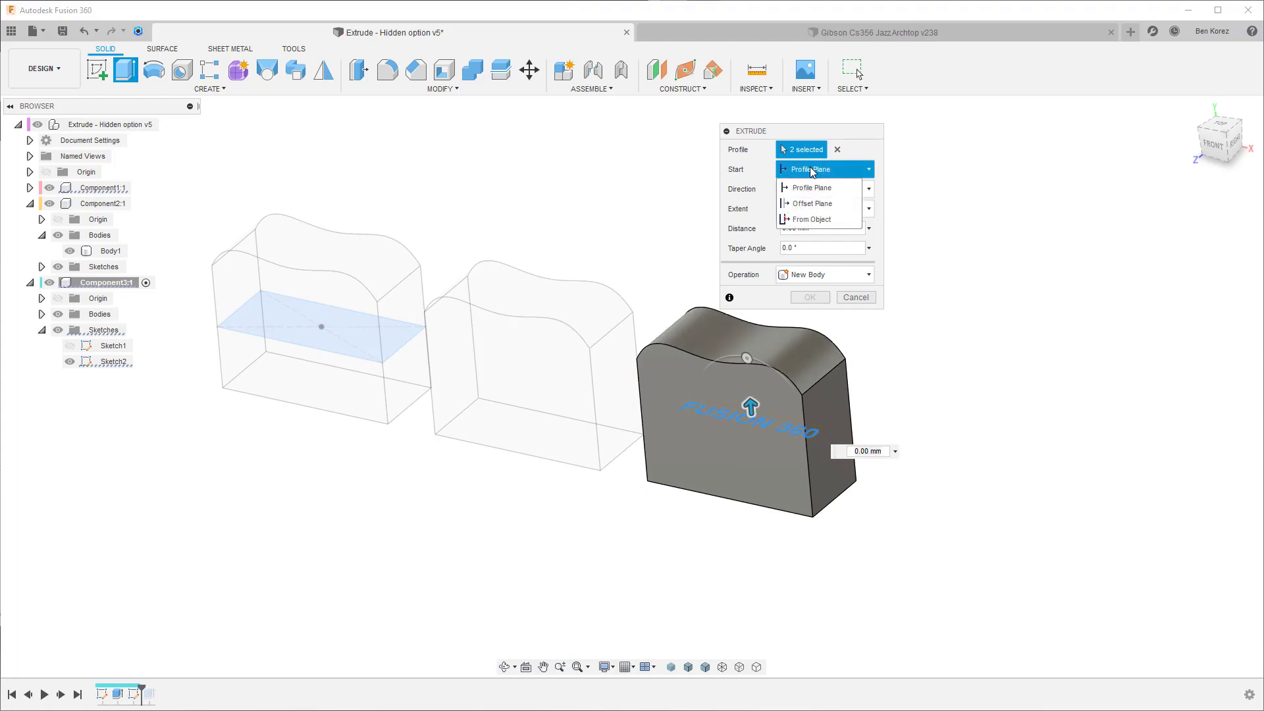
pyautogui.click(811, 219)
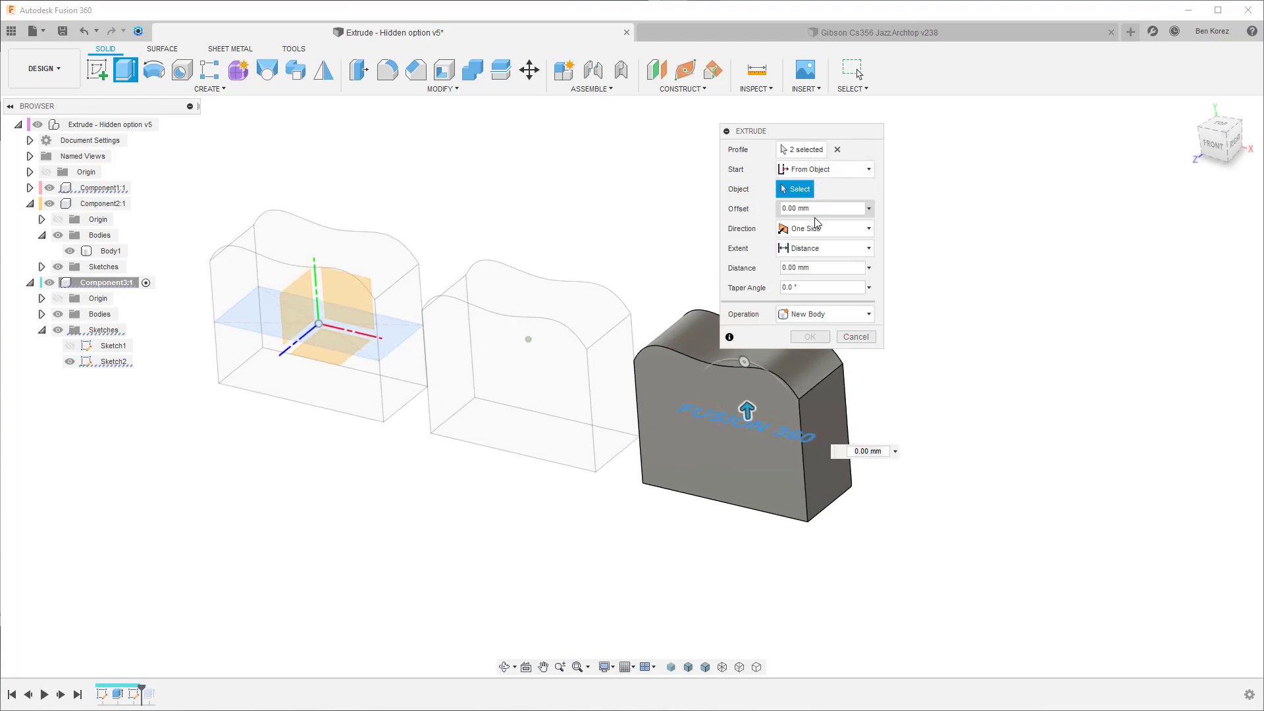
pyautogui.scroll(2, 815, 224)
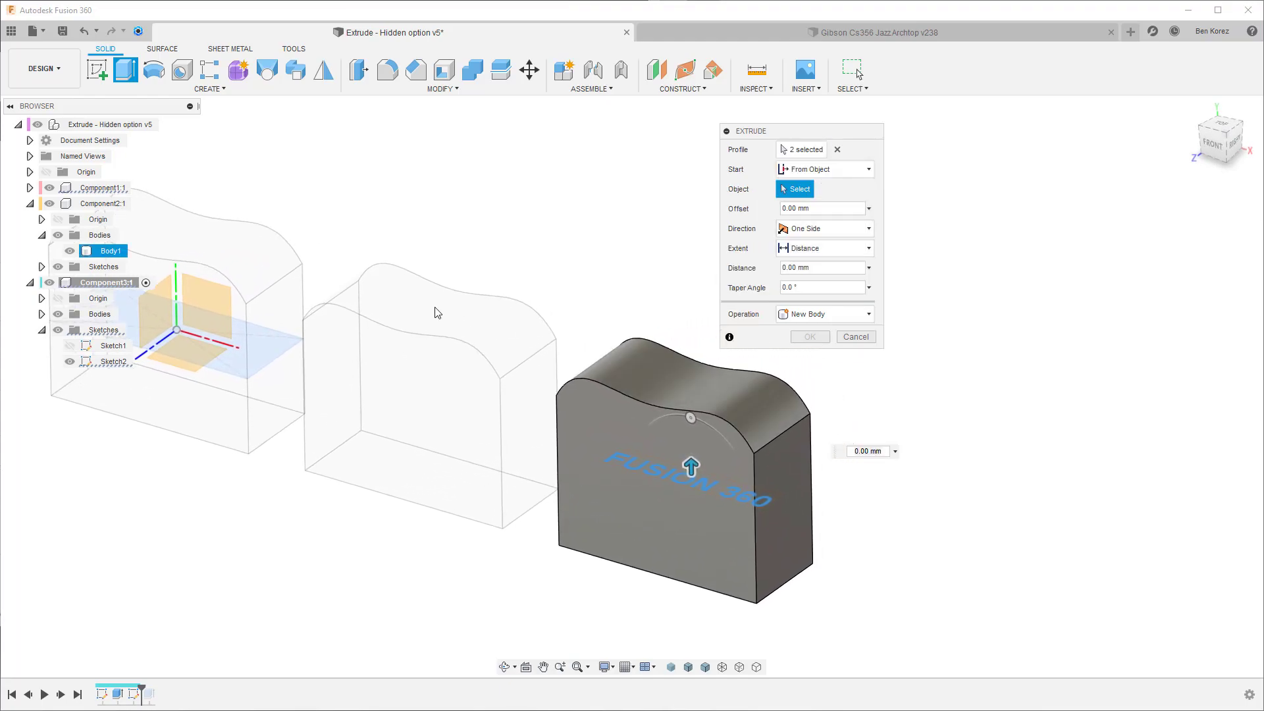
pyautogui.scroll(-3, 437, 313)
pyautogui.click(729, 393)
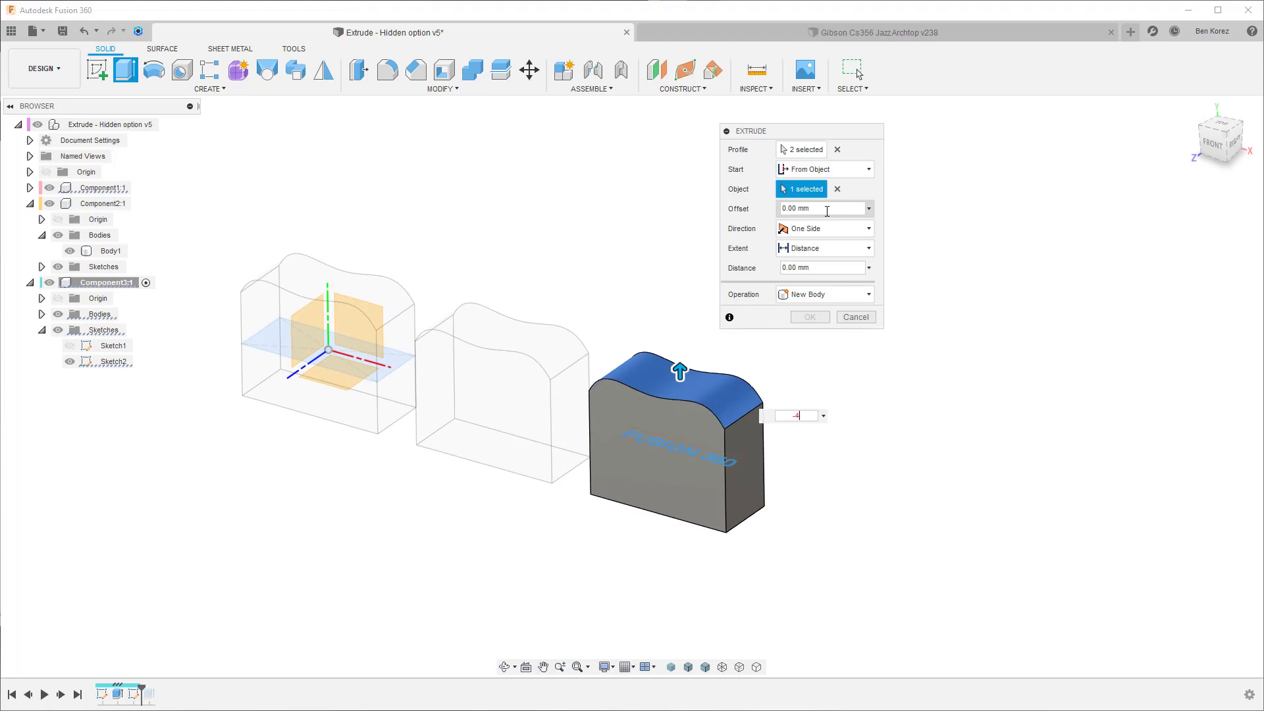
# Step: Try a -4 mm cut for the text extrusion, and change its distance to 4 mm
pyautogui.press('Return')
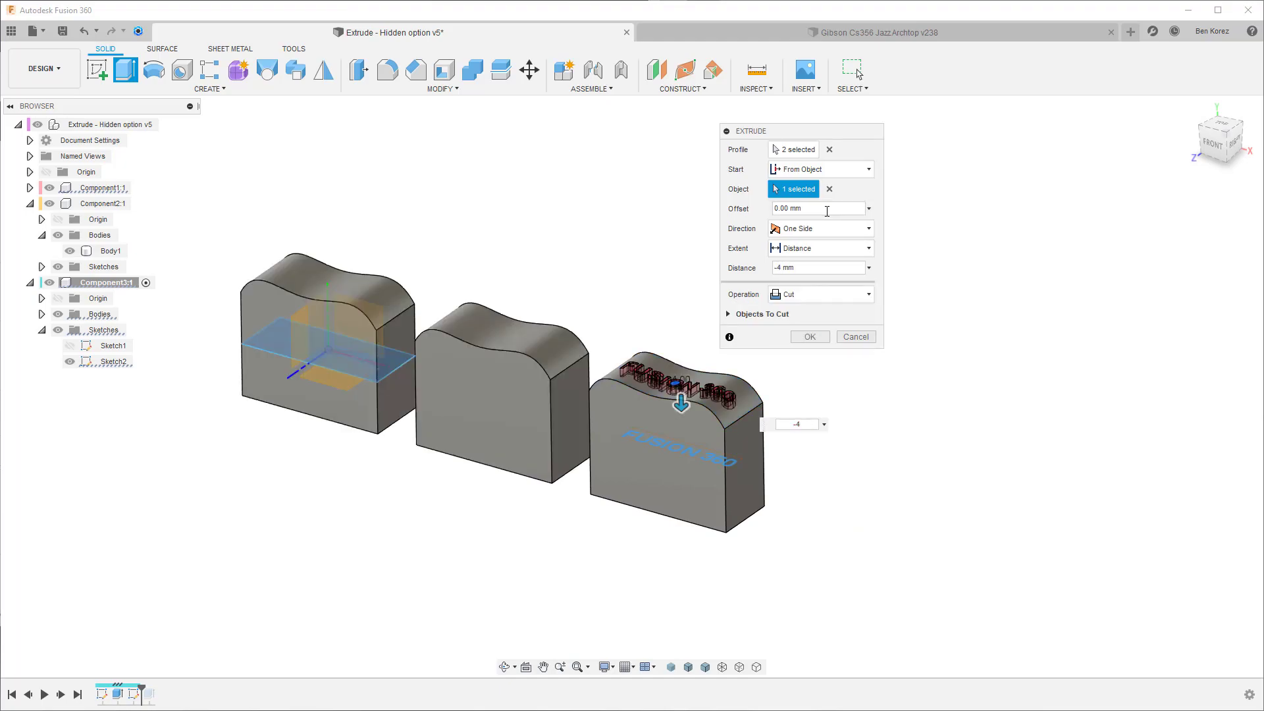
pyautogui.click(810, 339)
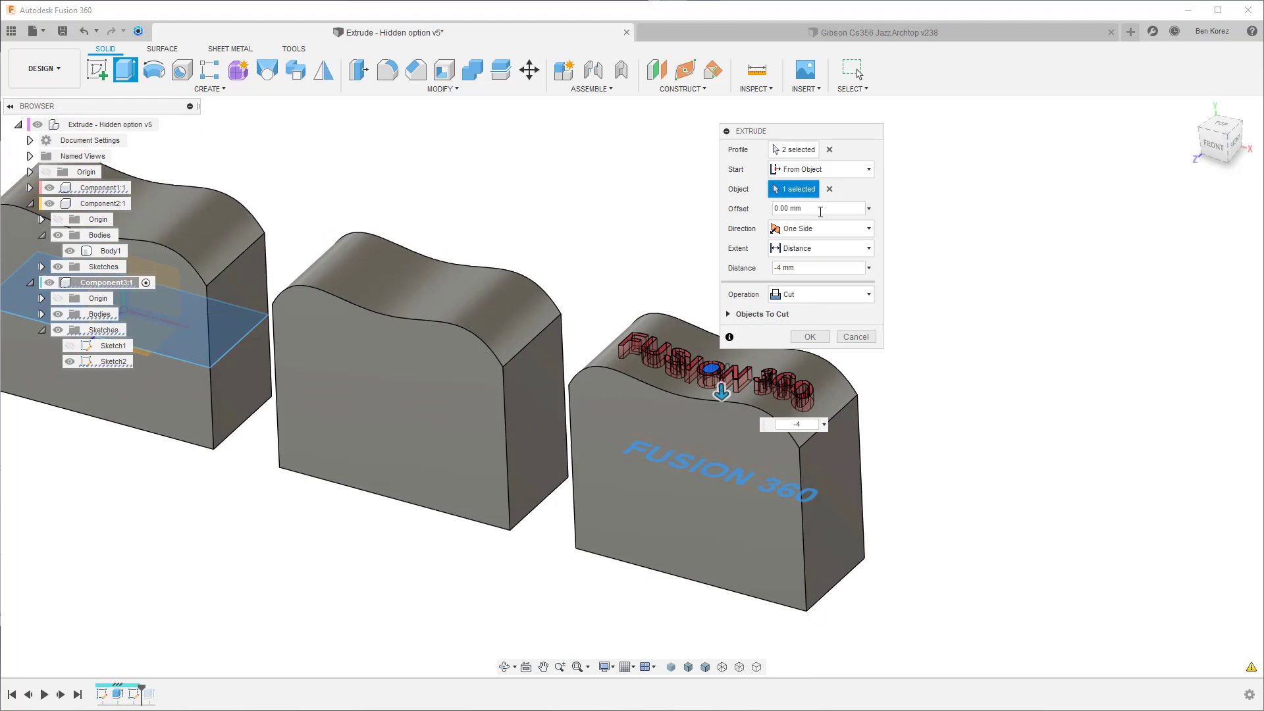
pyautogui.click(795, 272)
pyautogui.write('4')
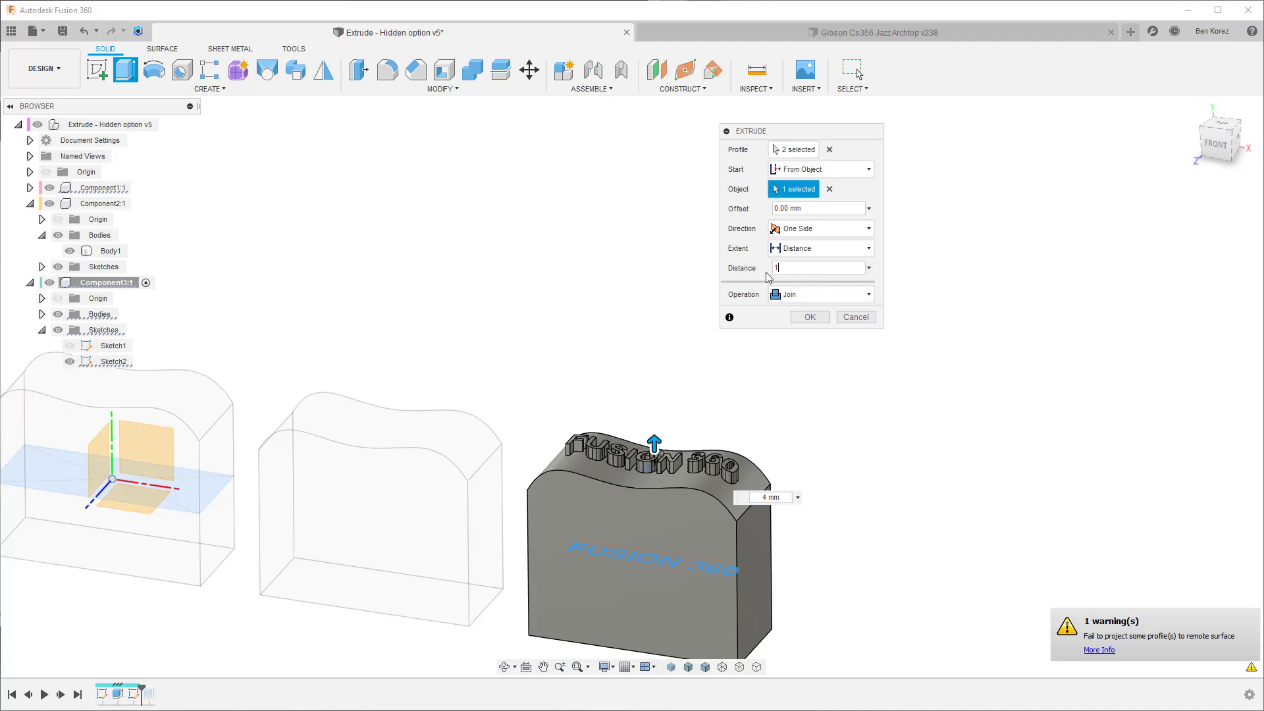
# Step: Cut the FUSION 360 text into Component3's curved top face with a distance of -3 mm
pyautogui.press('BackSpace')
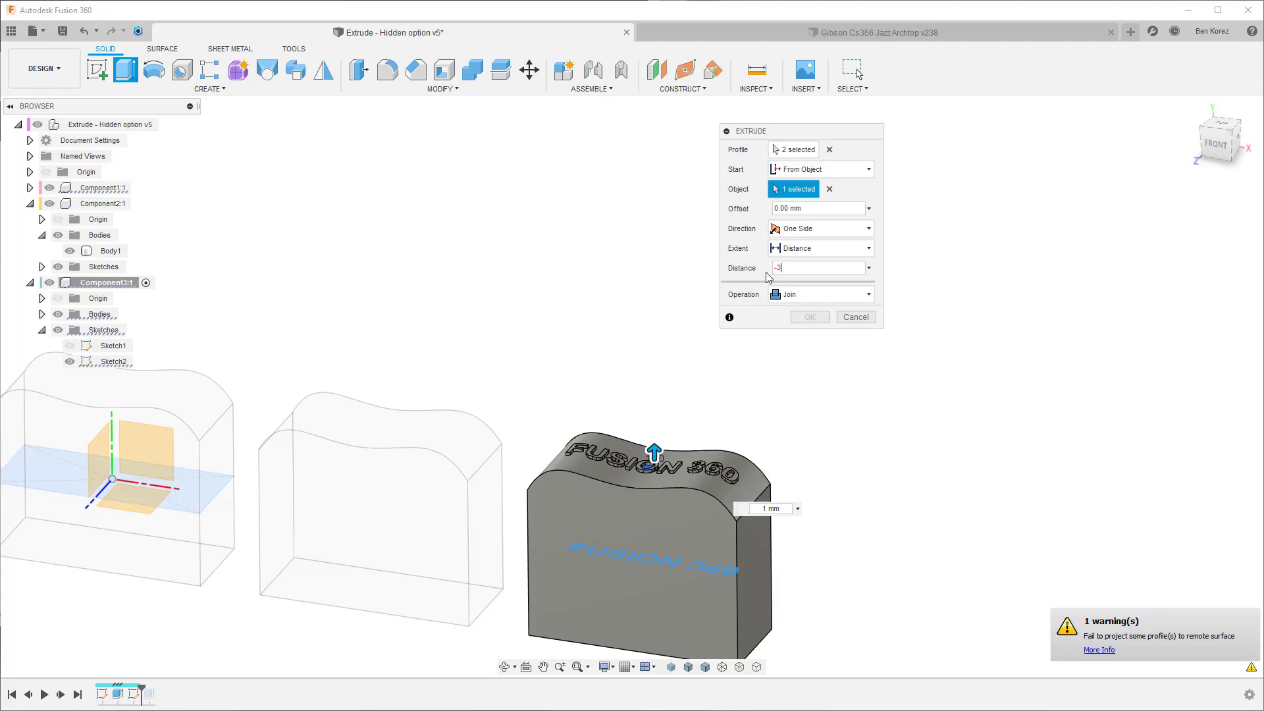
pyautogui.scroll(1, 695, 475)
pyautogui.keyDown('shift'); pyautogui.moveTo(700, 461); pyautogui.dragTo(669, 462, button='middle'); pyautogui.keyUp('shift')
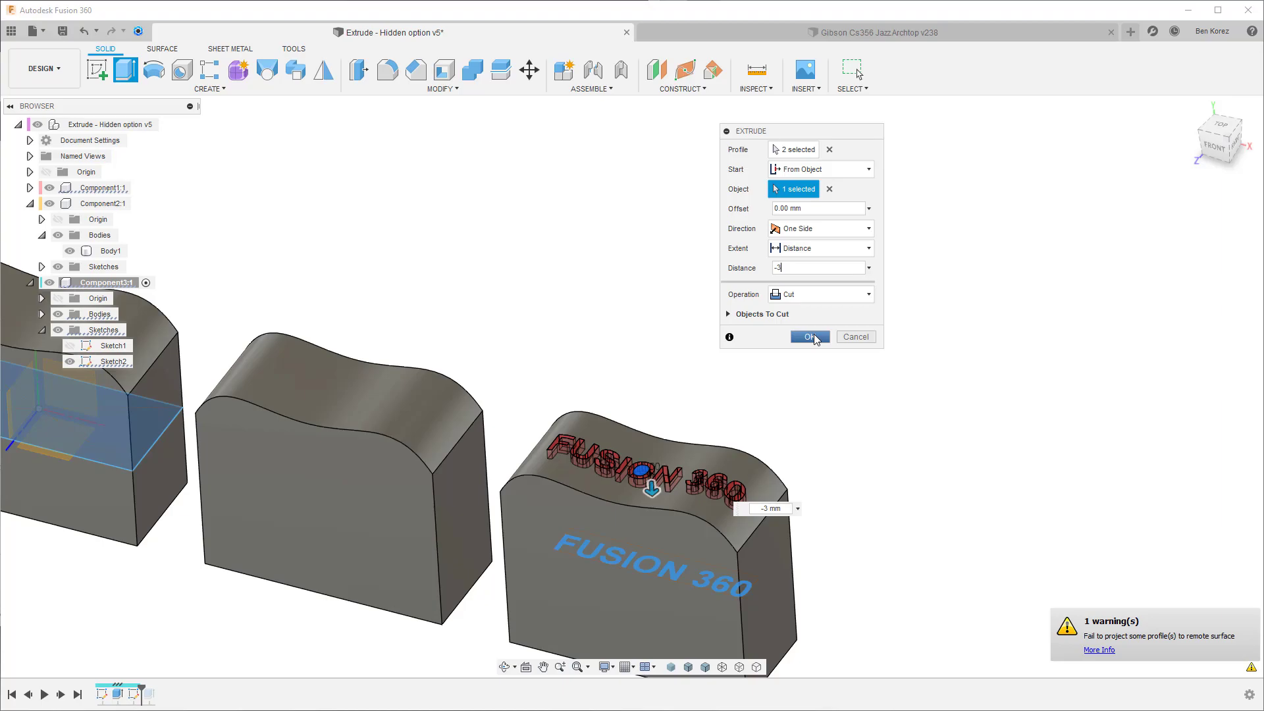
pyautogui.click(813, 336)
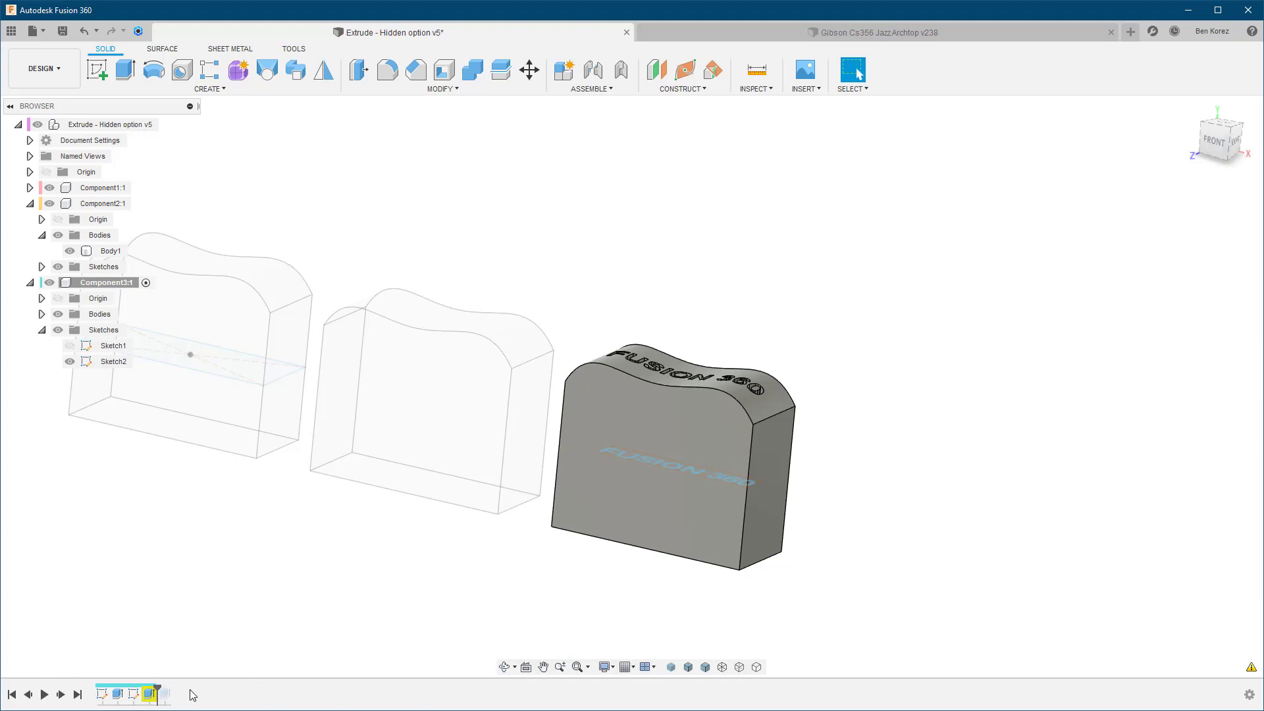
# Step: Reopen the text cut for editing and view the details of its warning
pyautogui.doubleClick(151, 697)
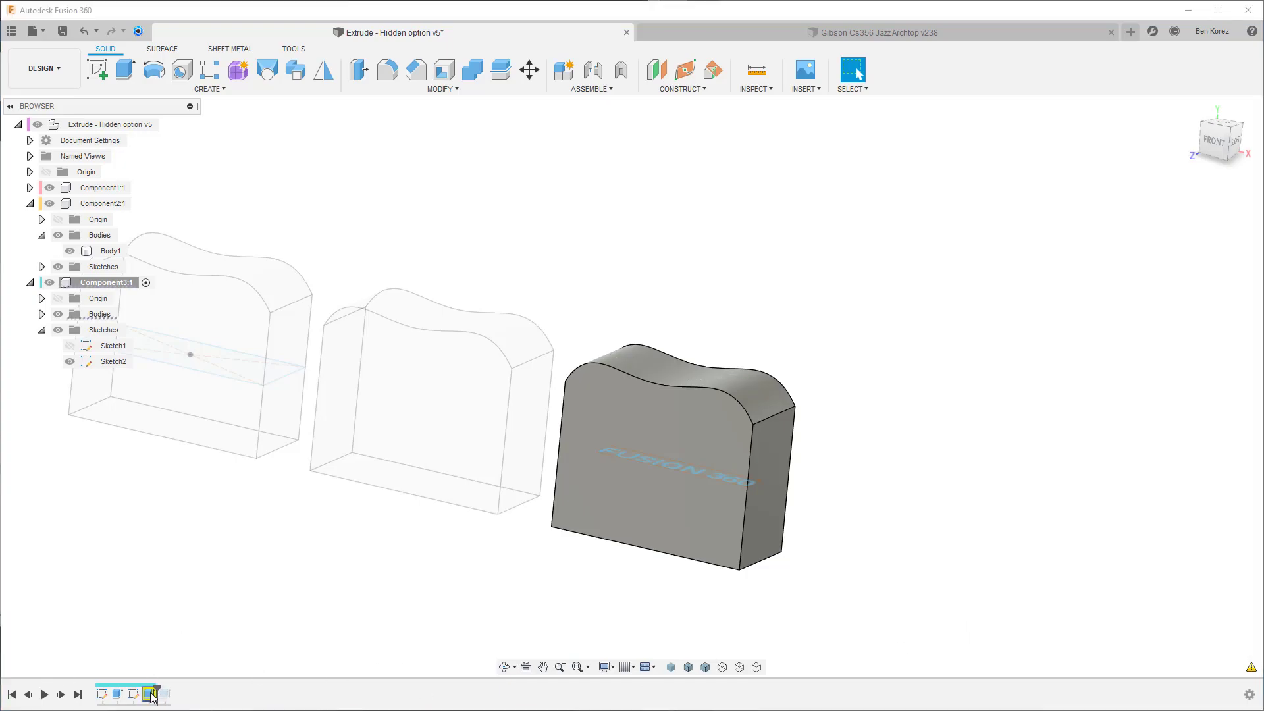
pyautogui.doubleClick(150, 694)
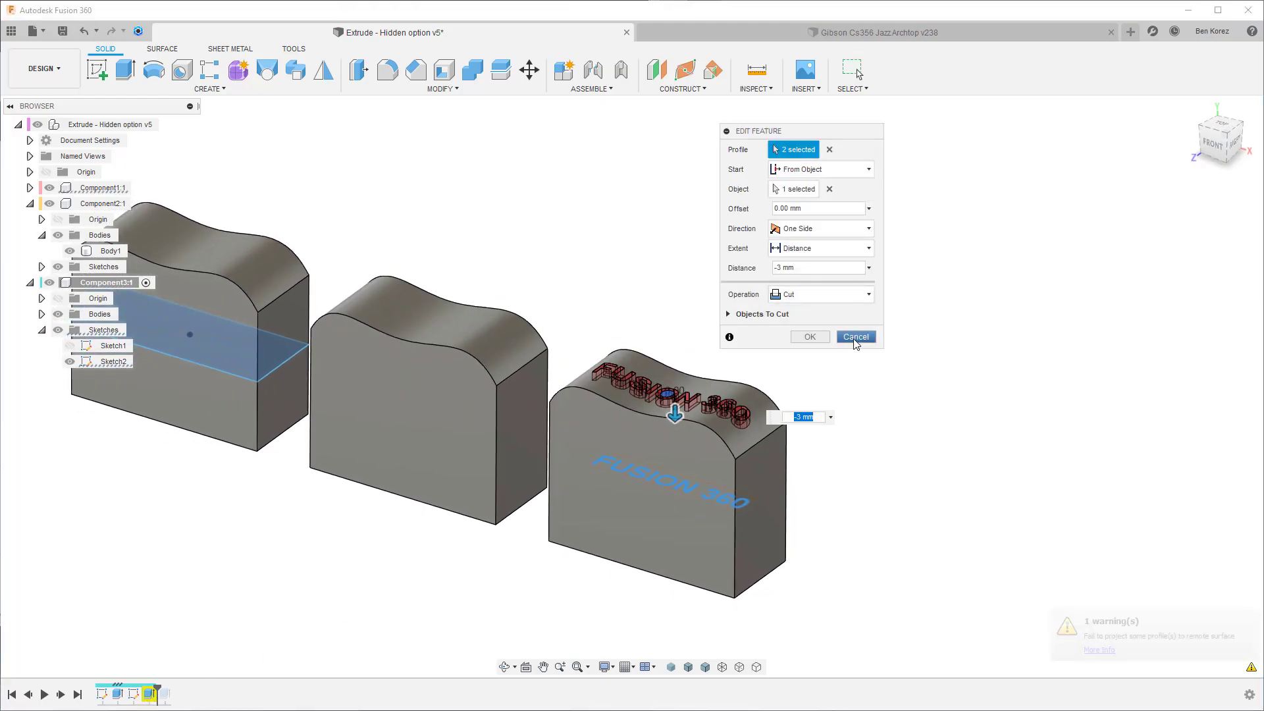
pyautogui.click(1100, 651)
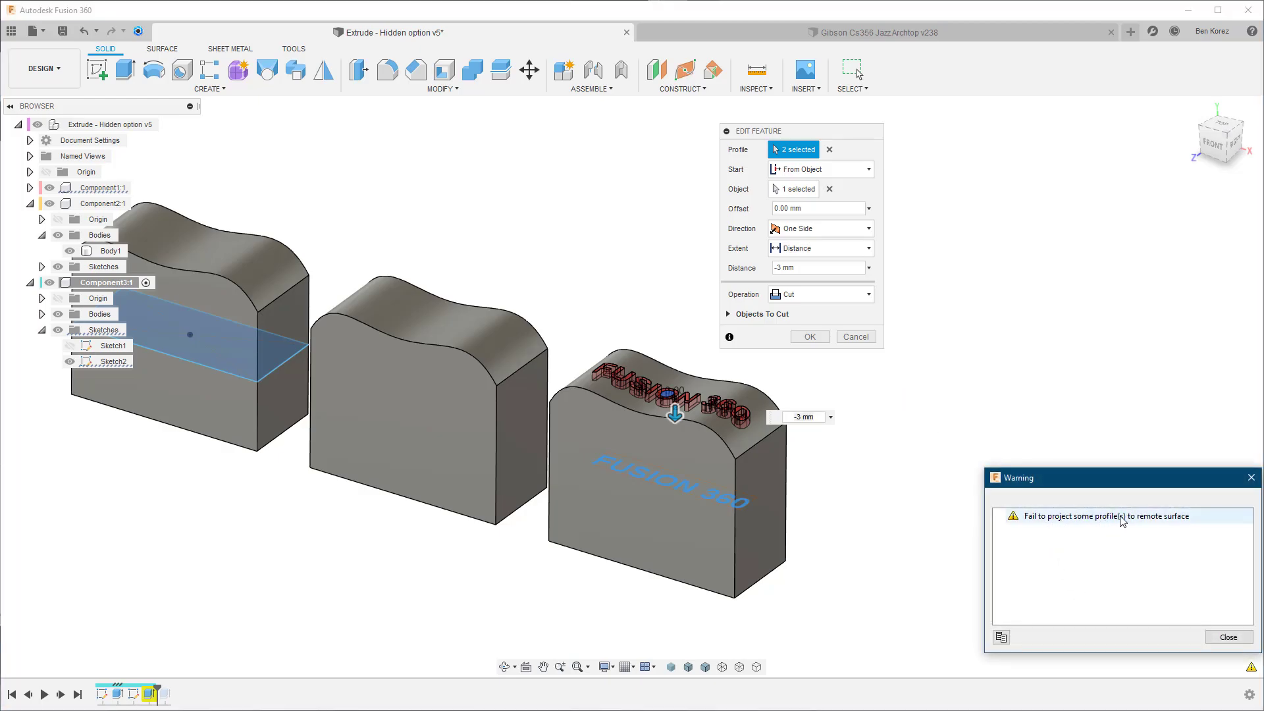
pyautogui.scroll(-3, 1184, 521)
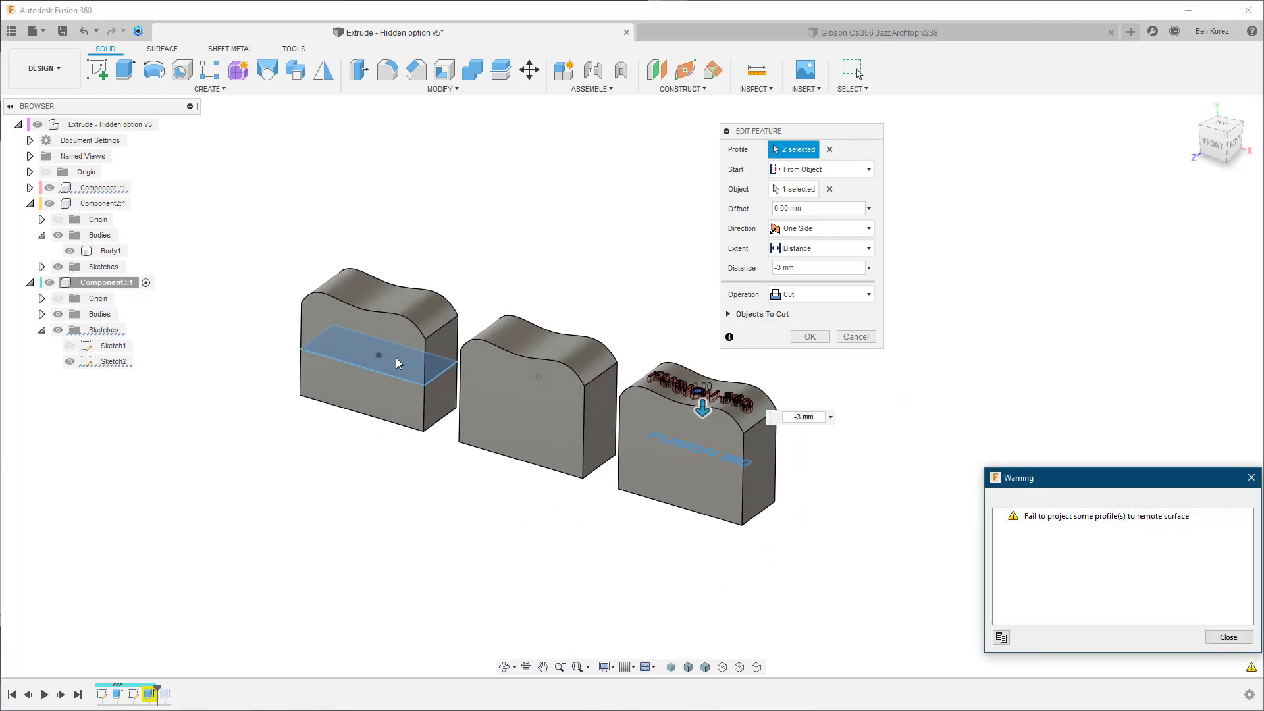
# Step: Clear the text cut's profile selection and hide Sketch2 of Component1
pyautogui.click(830, 150)
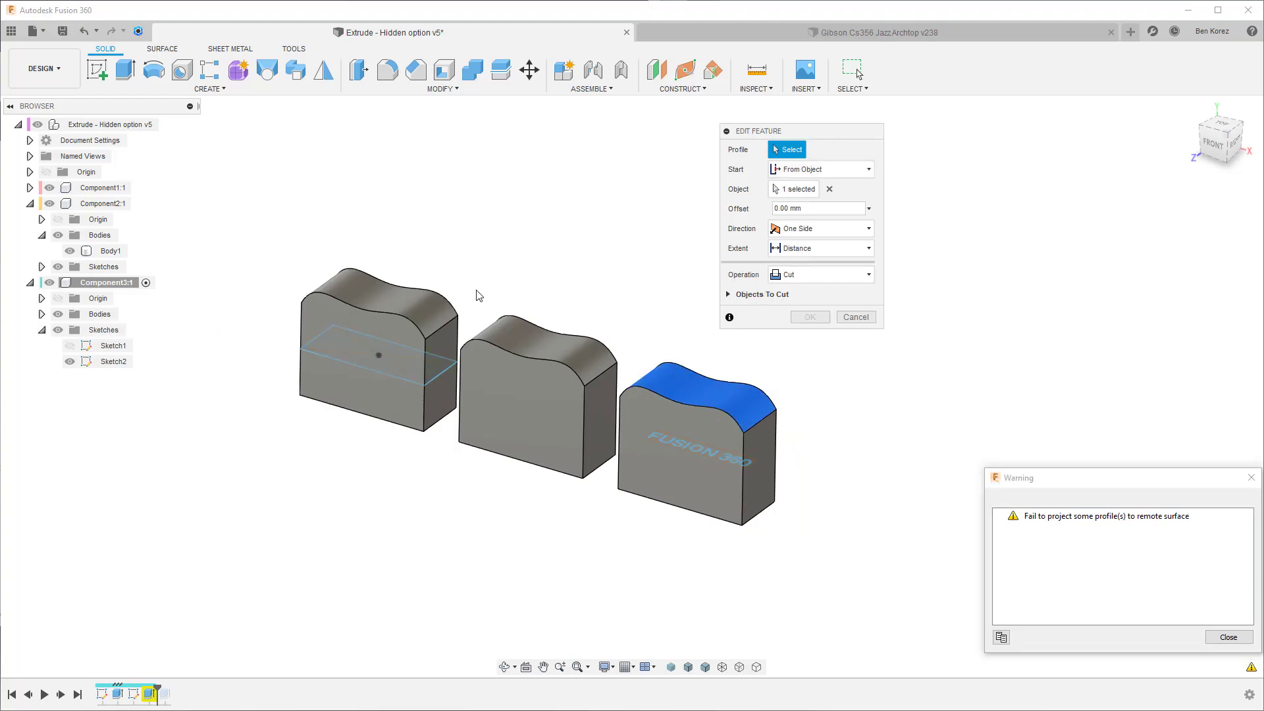
pyautogui.scroll(1, 351, 367)
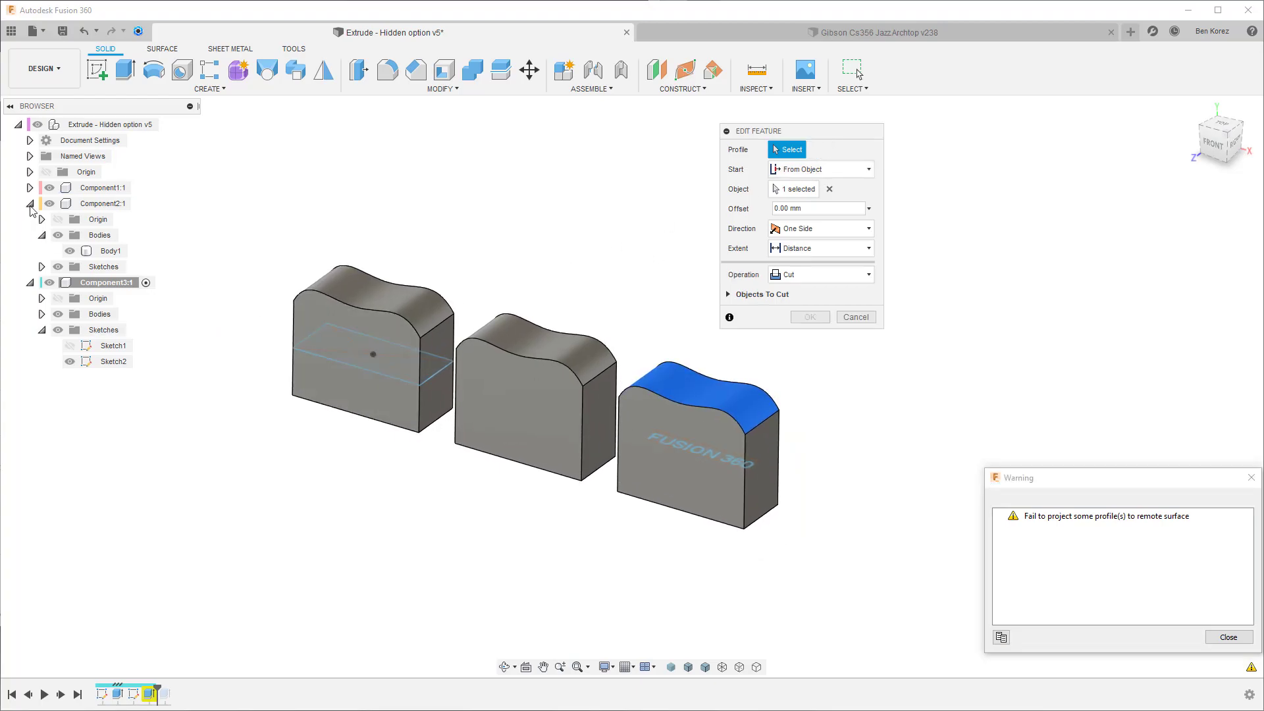
pyautogui.click(29, 189)
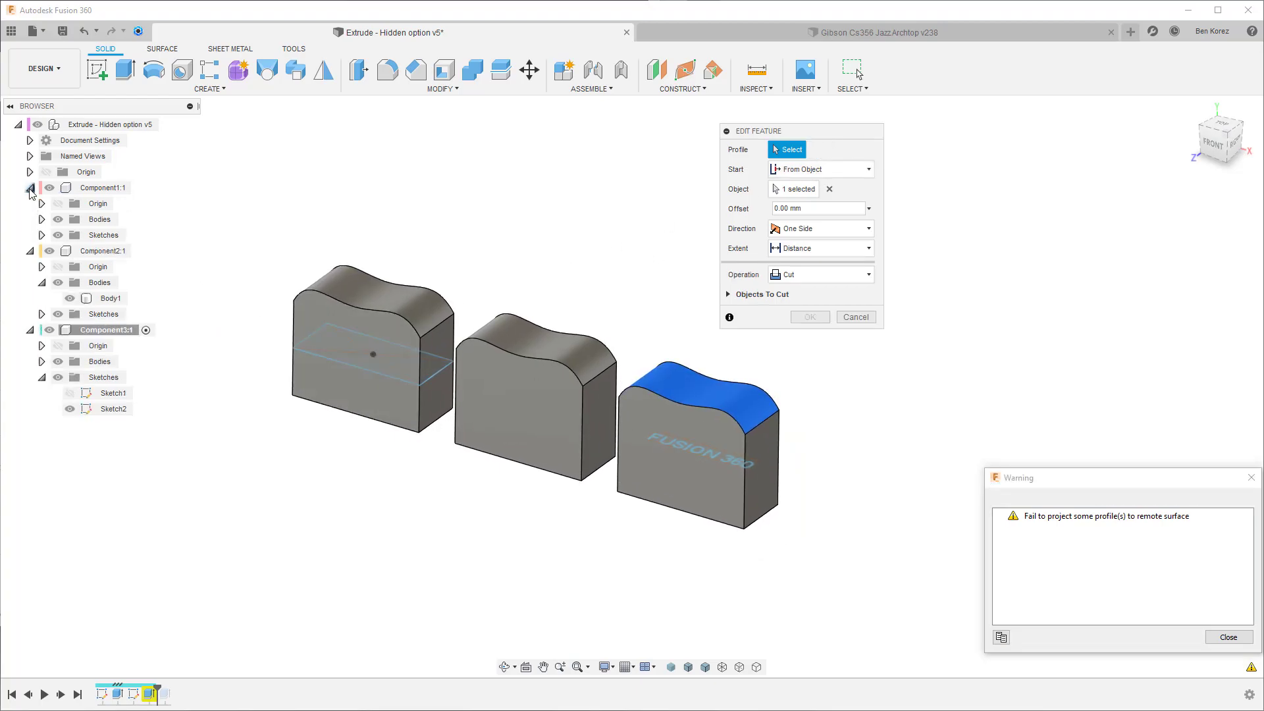
pyautogui.click(42, 236)
pyautogui.click(70, 267)
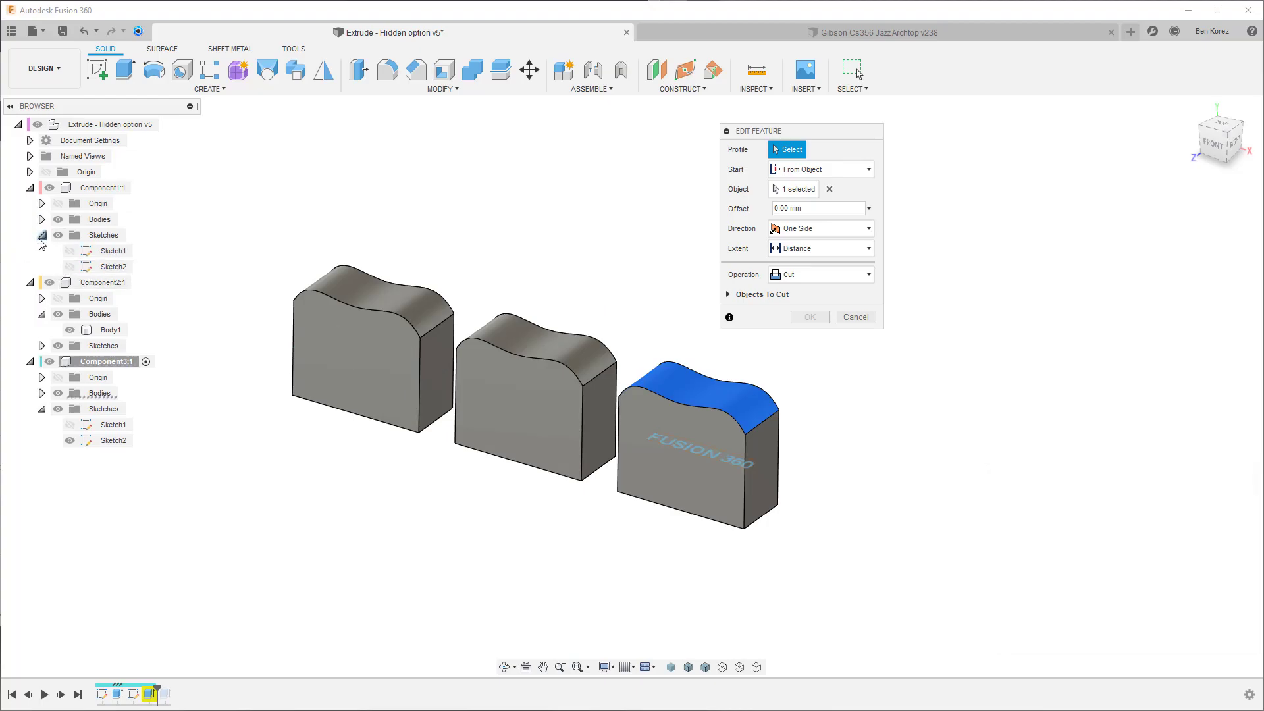
pyautogui.click(41, 235)
pyautogui.click(29, 187)
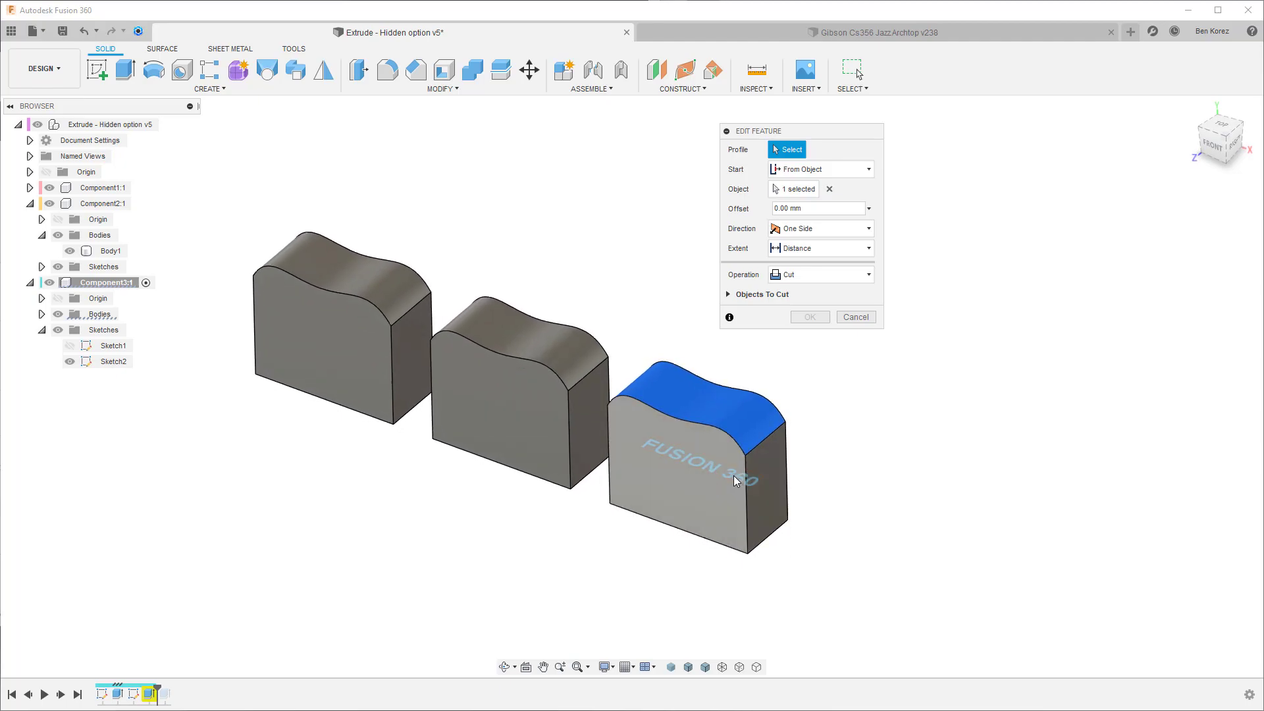
# Step: Choose only the FUSION 360 sketch text as the cut's profile and finish editing the feature
pyautogui.click(736, 481)
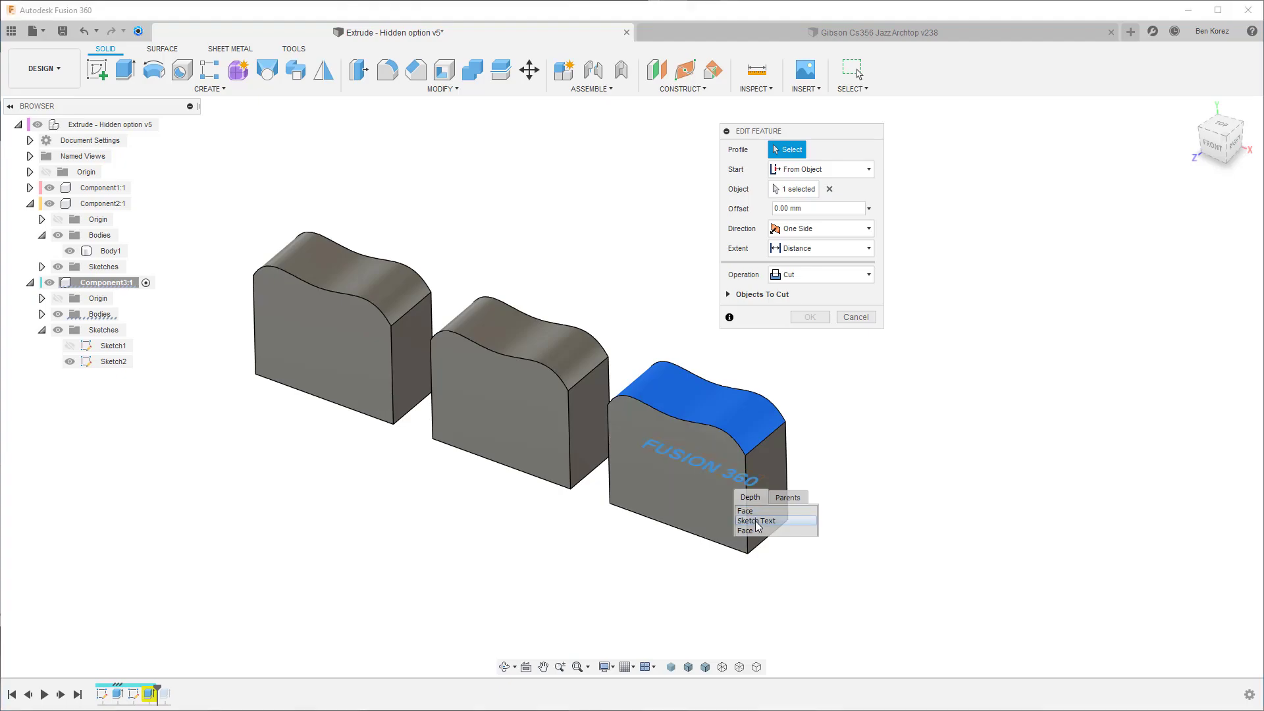
pyautogui.click(758, 522)
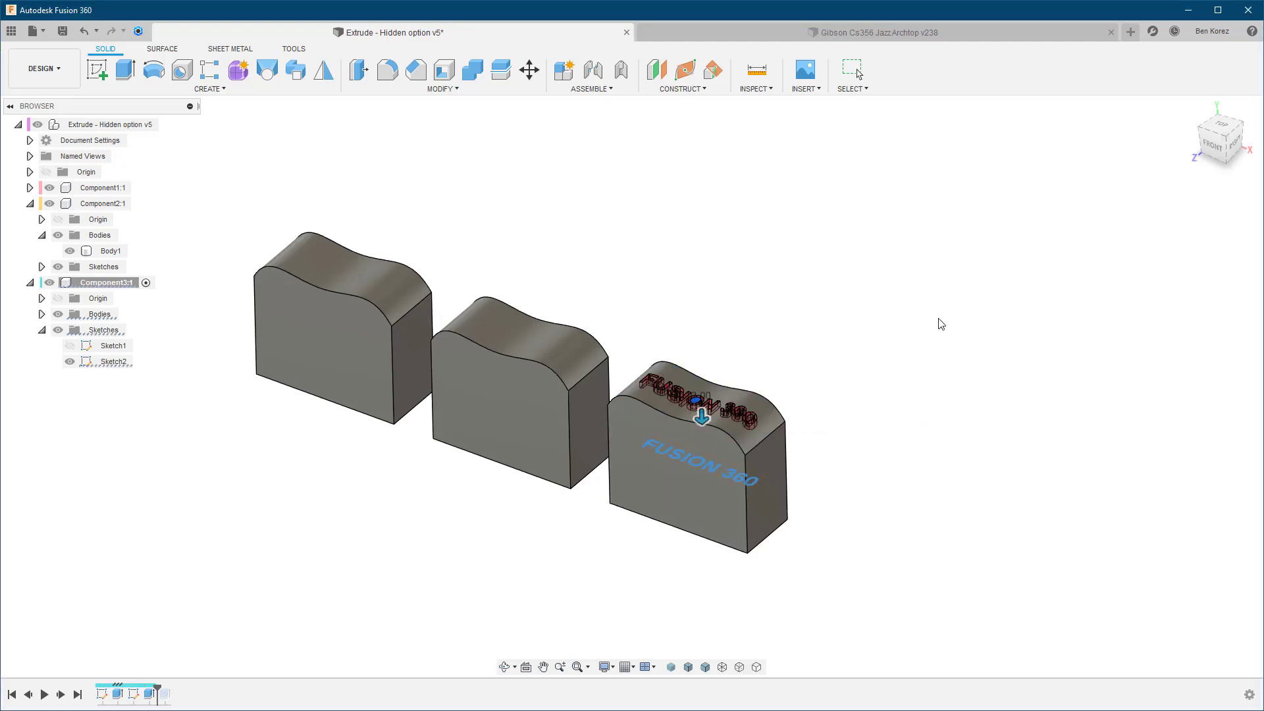
pyautogui.press('Return')
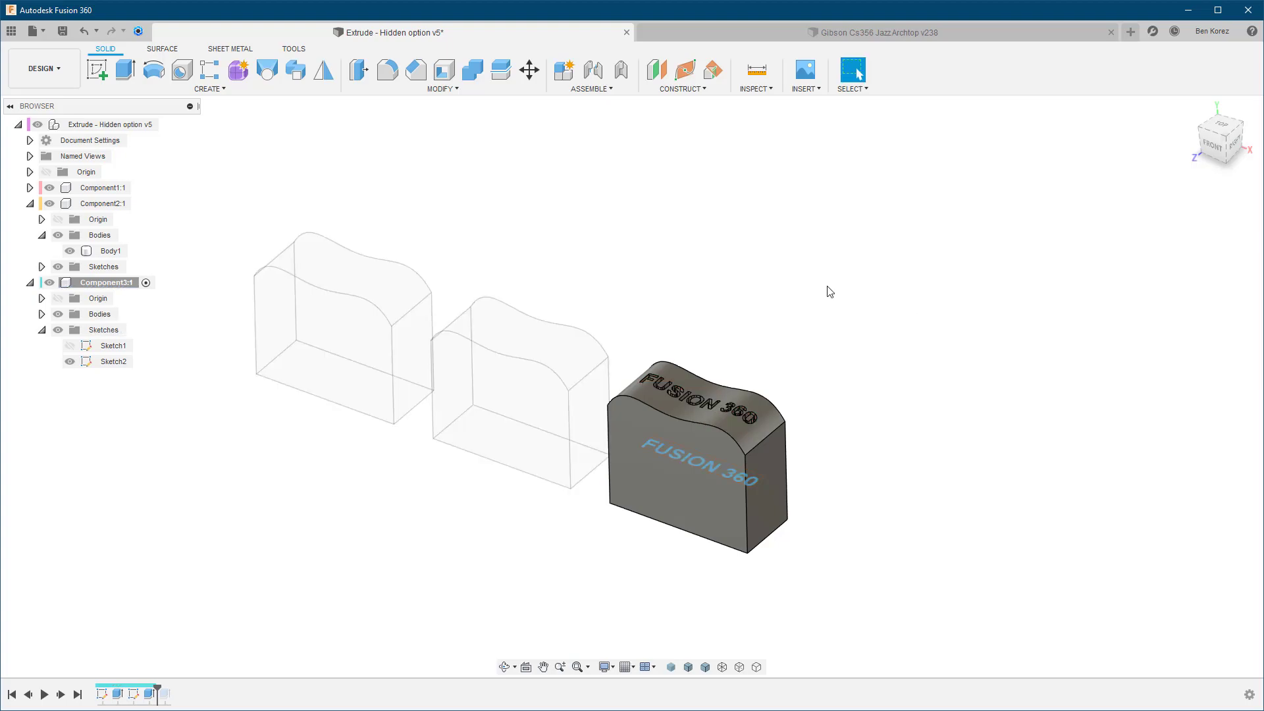
# Step: Activate the top-level assembly and roll the timeline forward past the second extrusion of Component4
pyautogui.doubleClick(132, 125)
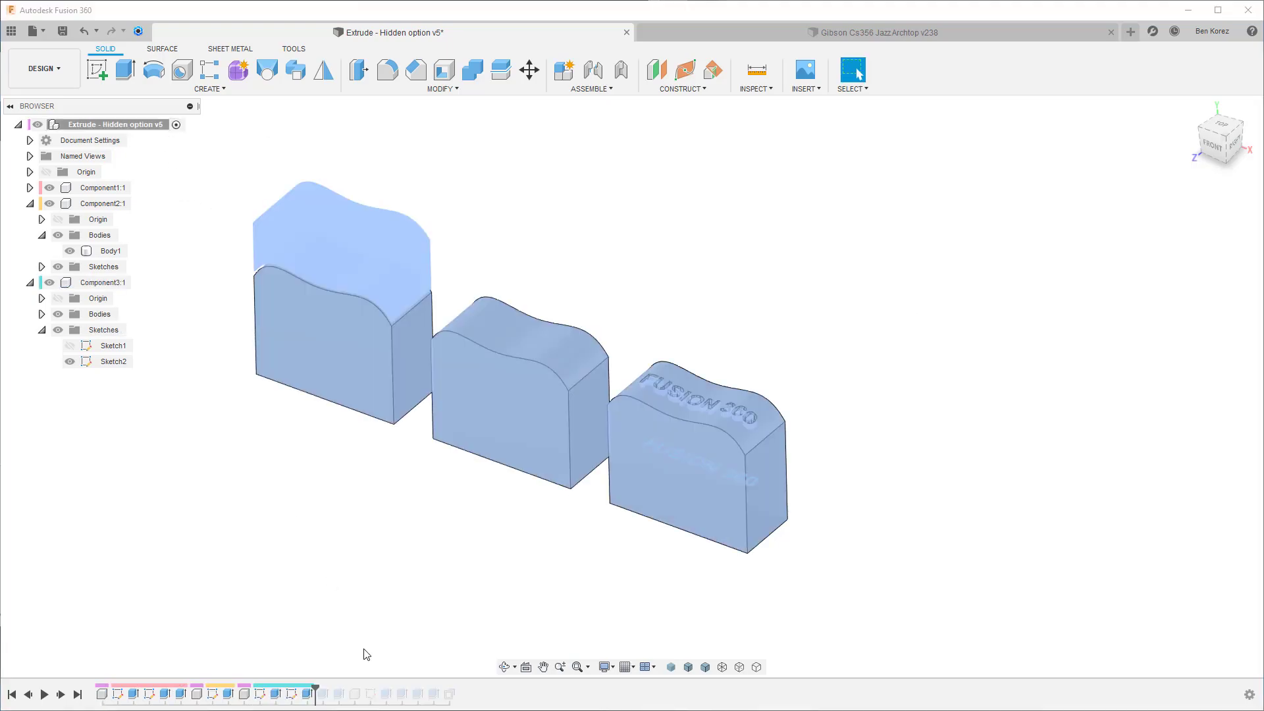
pyautogui.moveTo(316, 689)
pyautogui.mouseDown()
pyautogui.moveTo(437, 690)
pyautogui.moveTo(327, 689)
pyautogui.moveTo(393, 689)
pyautogui.mouseUp()
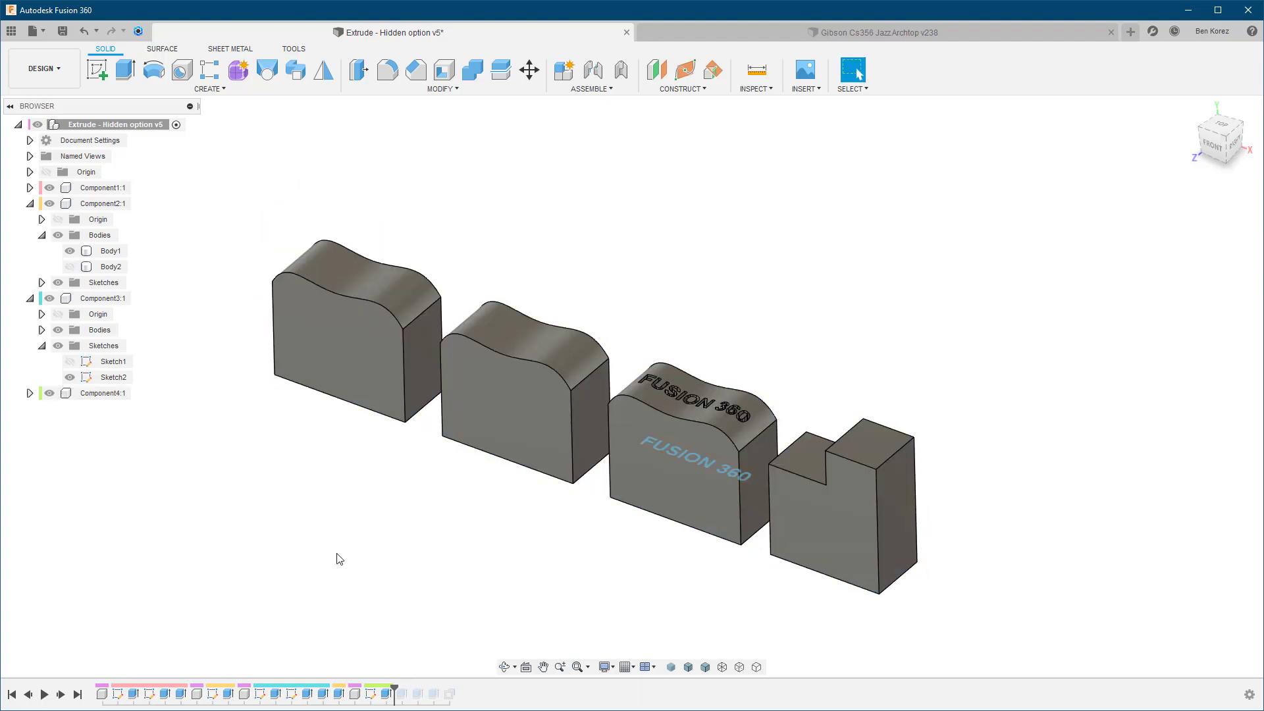
pyautogui.moveTo(395, 689); pyautogui.dragTo(410, 689)
pyautogui.keyDown('shift'); pyautogui.moveTo(415, 625); pyautogui.dragTo(434, 578, button='middle'); pyautogui.keyUp('shift')
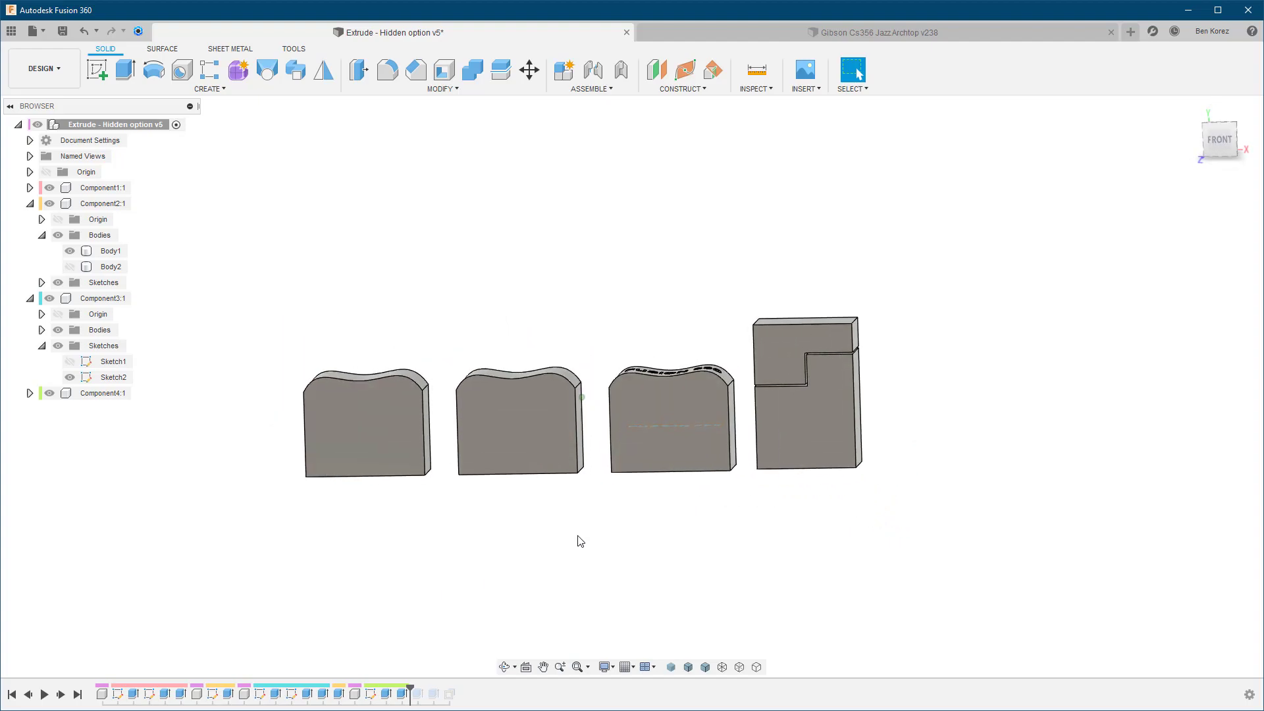
pyautogui.keyDown('shift'); pyautogui.moveTo(886, 415); pyautogui.dragTo(808, 262, button='middle'); pyautogui.keyUp('shift')
pyautogui.scroll(5, 902, 416)
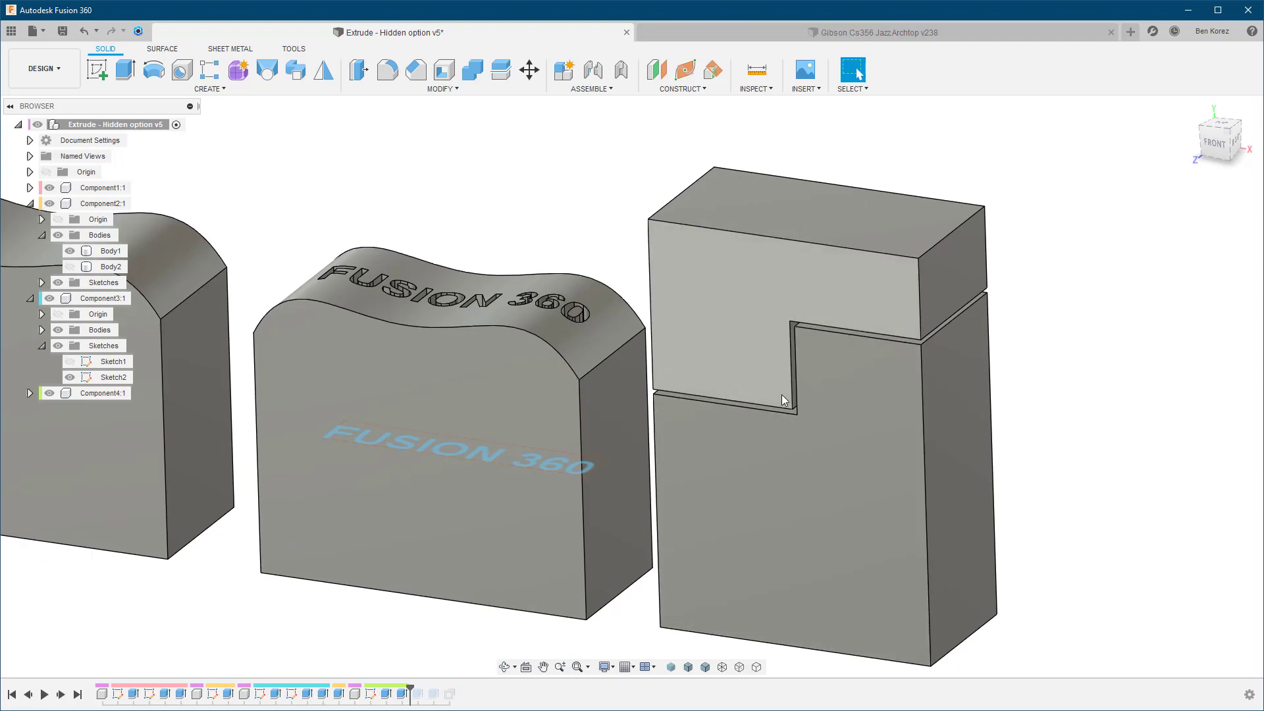
pyautogui.scroll(-5, 1095, 310)
pyautogui.scroll(4, 1096, 315)
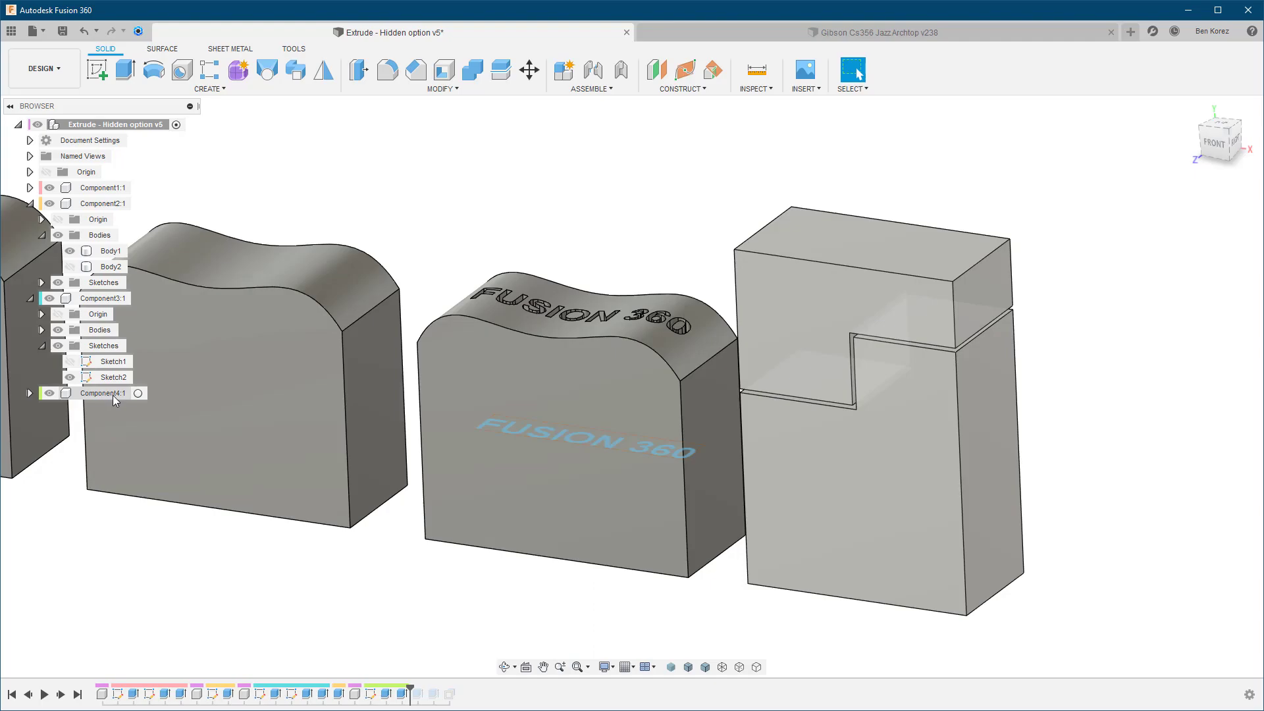
# Step: Activate Component4, hide its Body2 and examine the stepped top faces of Body1
pyautogui.doubleClick(109, 393)
pyautogui.click(30, 393)
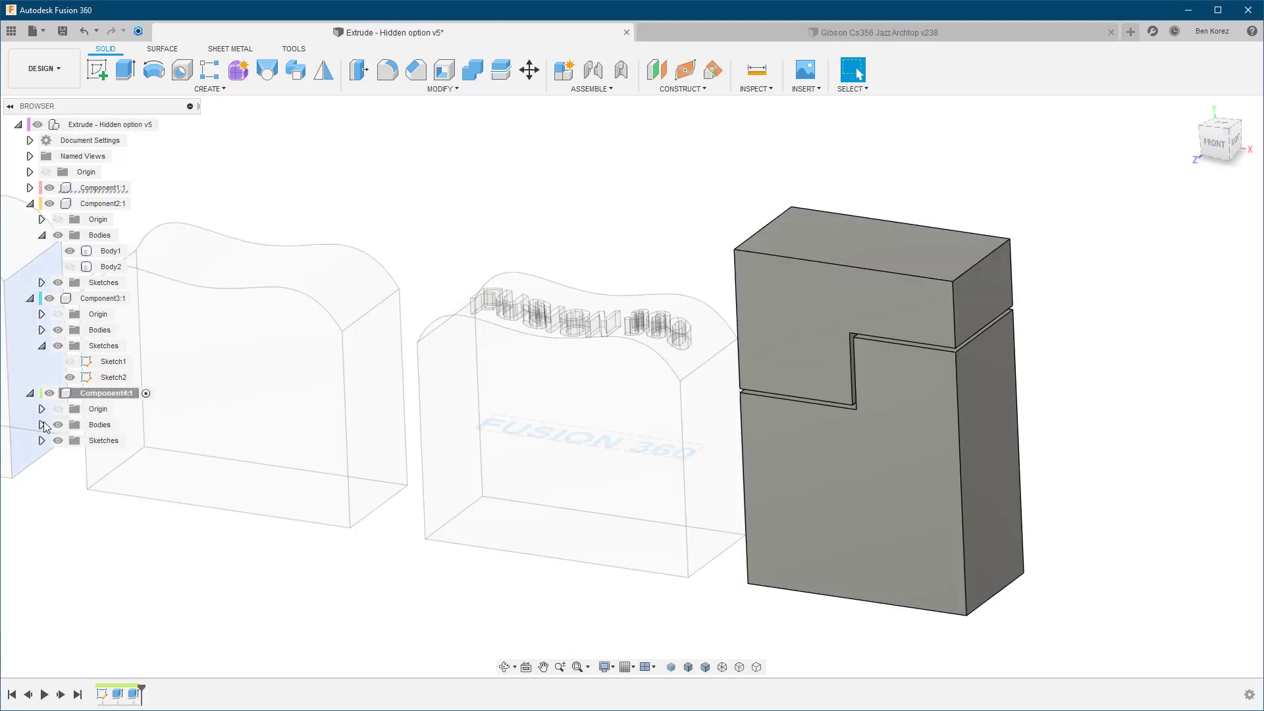
pyautogui.click(42, 425)
pyautogui.click(72, 456)
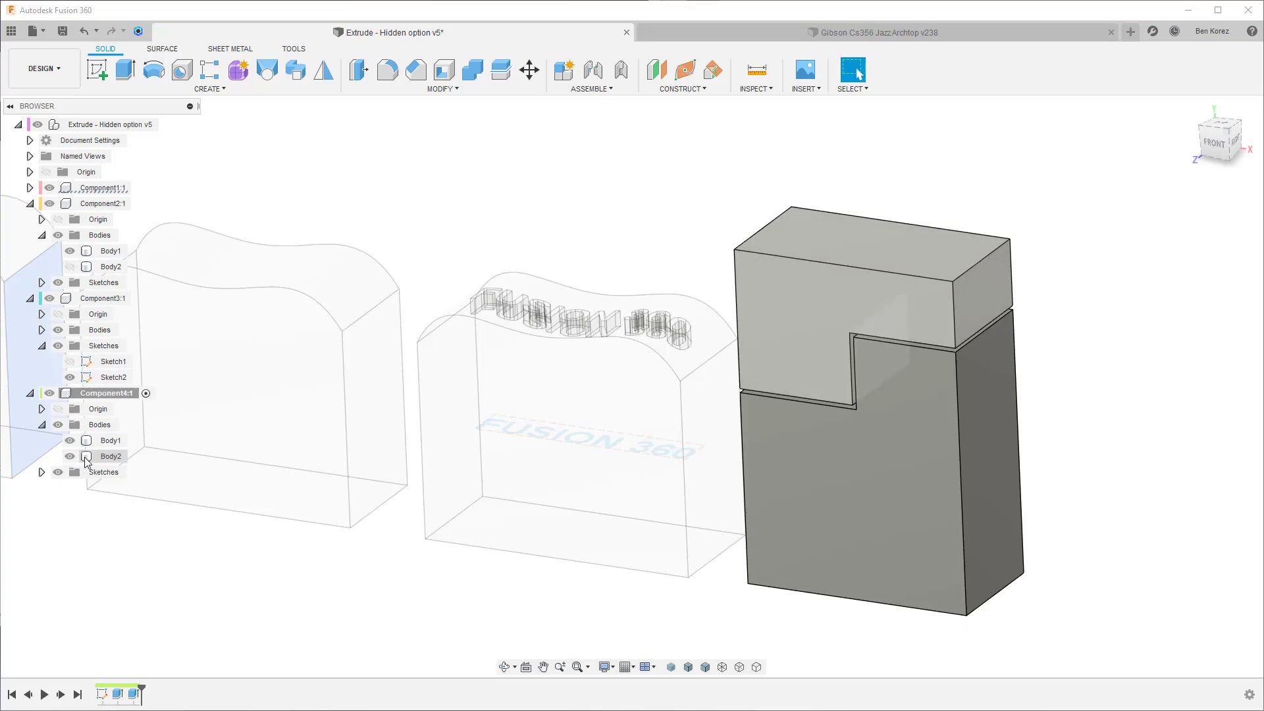
pyautogui.keyDown('shift'); pyautogui.moveTo(1001, 230); pyautogui.dragTo(971, 263, button='middle'); pyautogui.keyUp('shift')
pyautogui.click(953, 317)
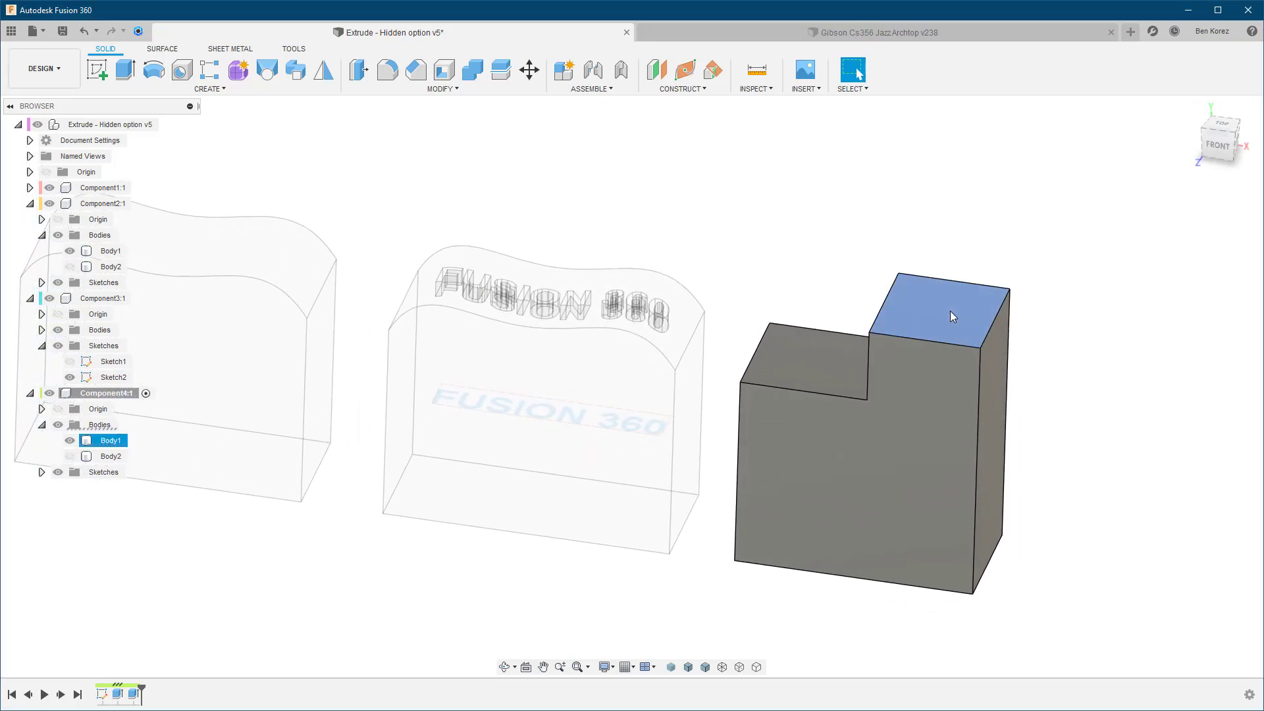
pyautogui.click(804, 358)
pyautogui.keyDown('shift'); pyautogui.moveTo(805, 359); pyautogui.dragTo(838, 215, button='middle'); pyautogui.keyUp('shift')
pyautogui.click(839, 215)
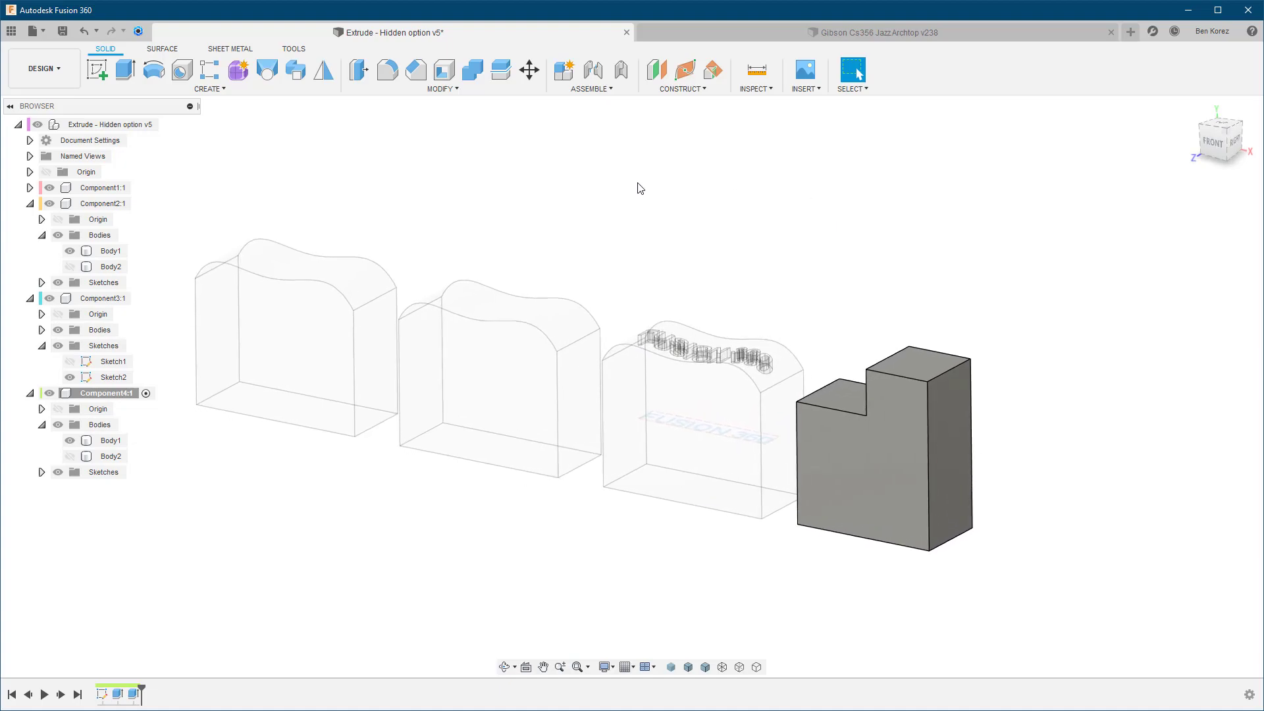
# Step: Begin a Two Sides Extrude using the bottom face of Component4's stepped block as the profile
pyautogui.click(124, 74)
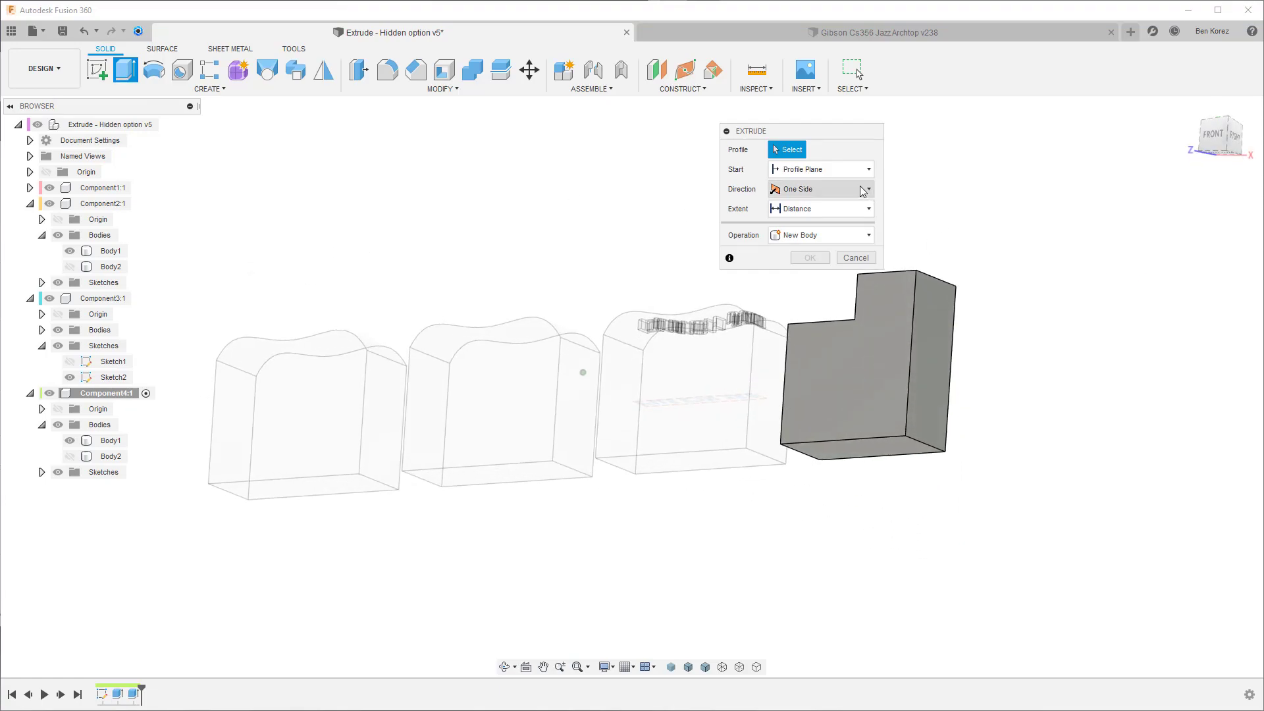
pyautogui.click(867, 190)
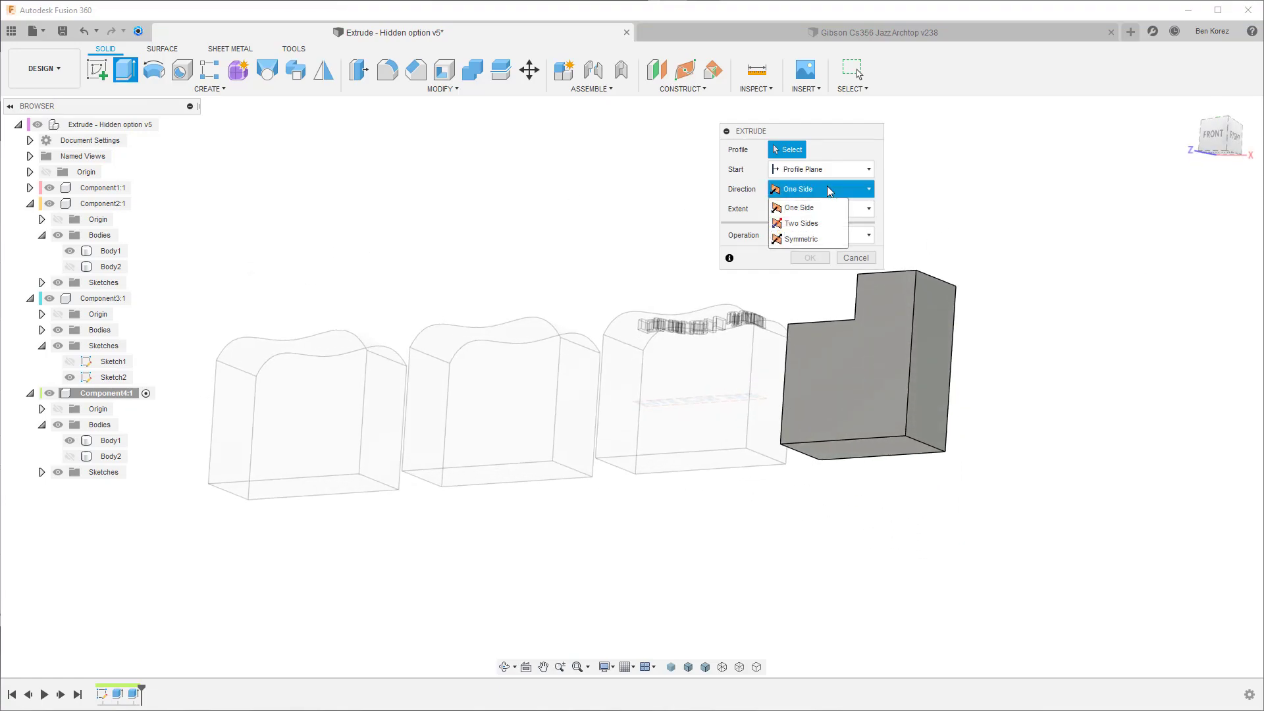
pyautogui.click(793, 224)
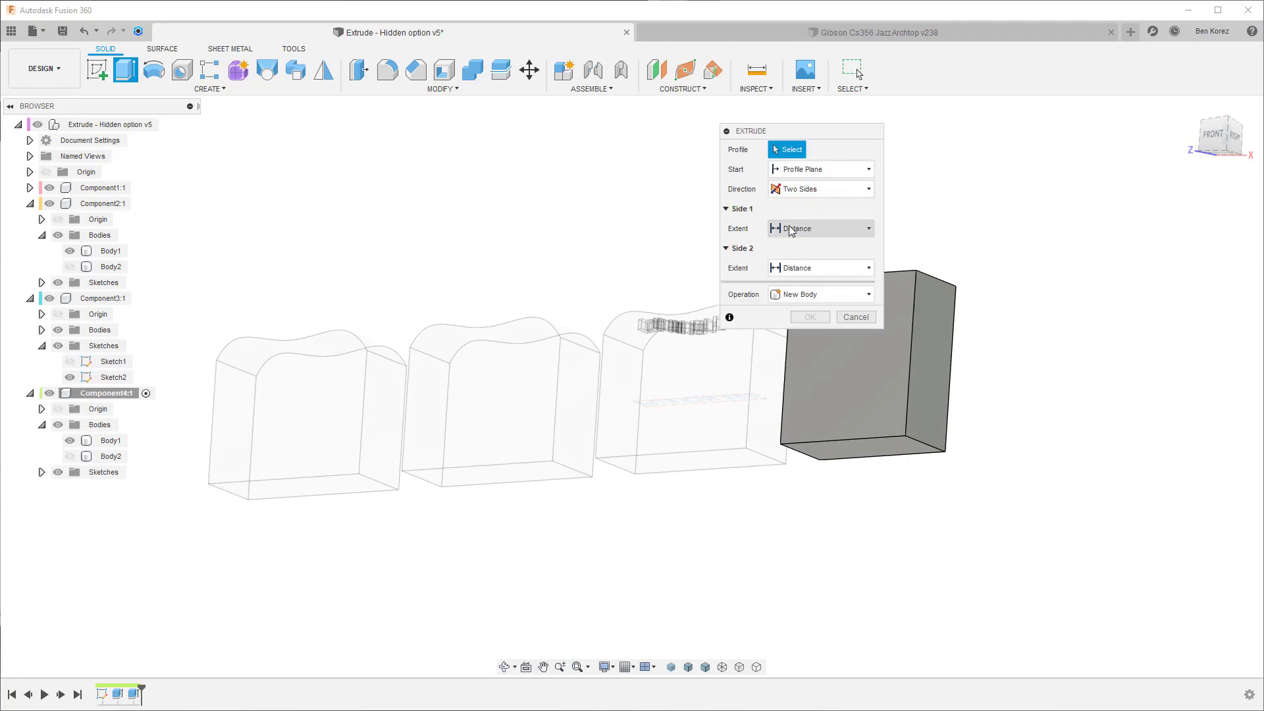
pyautogui.click(870, 434)
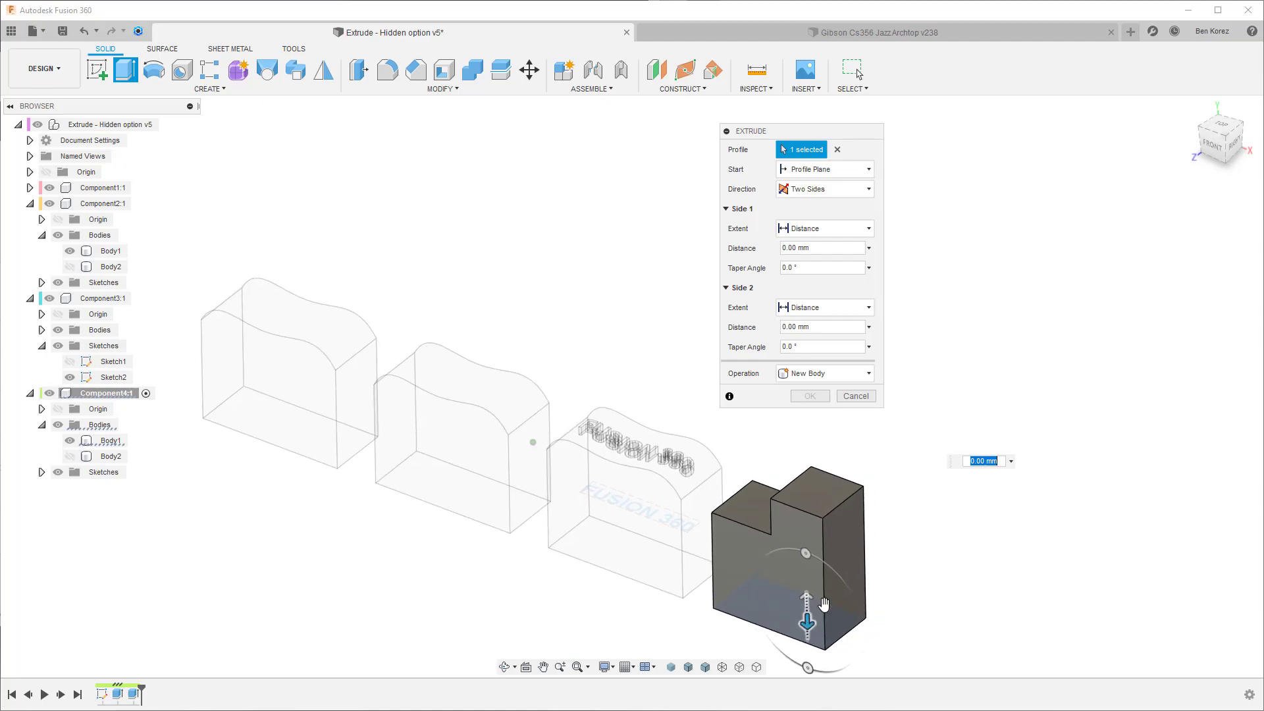
# Step: Extend Side 2 up through the block to 90 mm and make the extrusion a New Body
pyautogui.moveTo(792, 626); pyautogui.dragTo(801, 443)
pyautogui.click(828, 374)
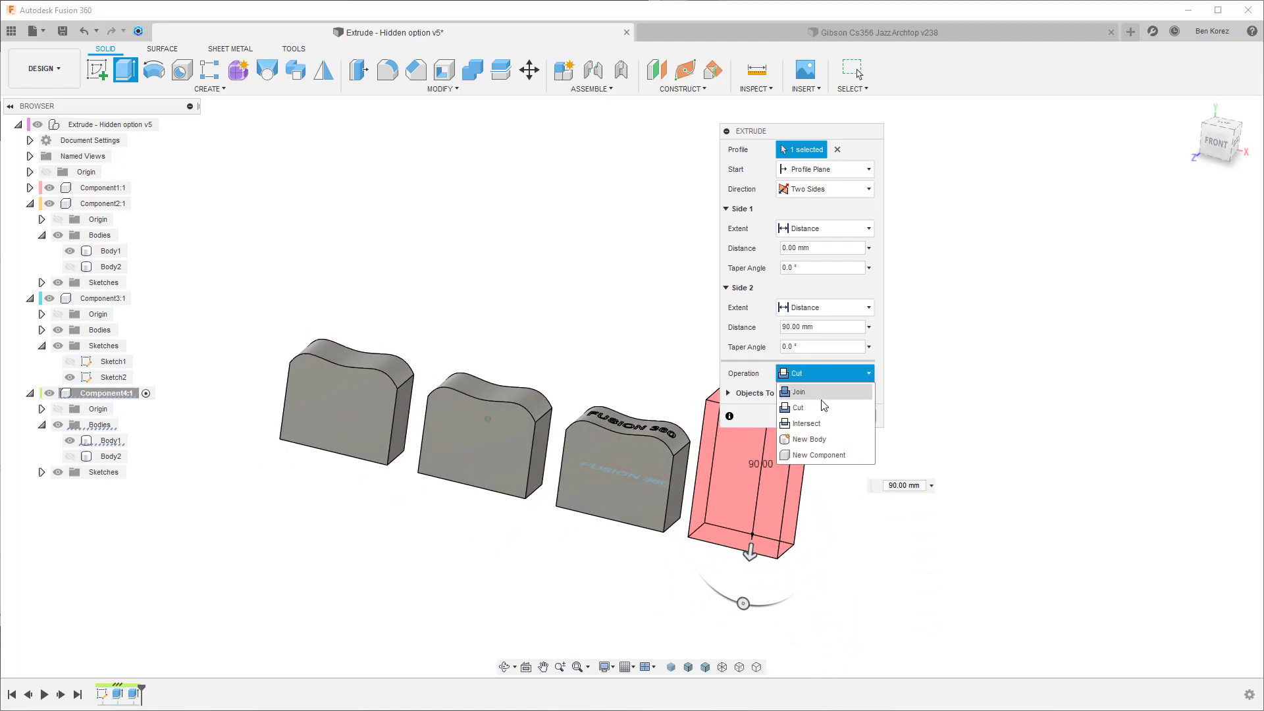
pyautogui.click(819, 435)
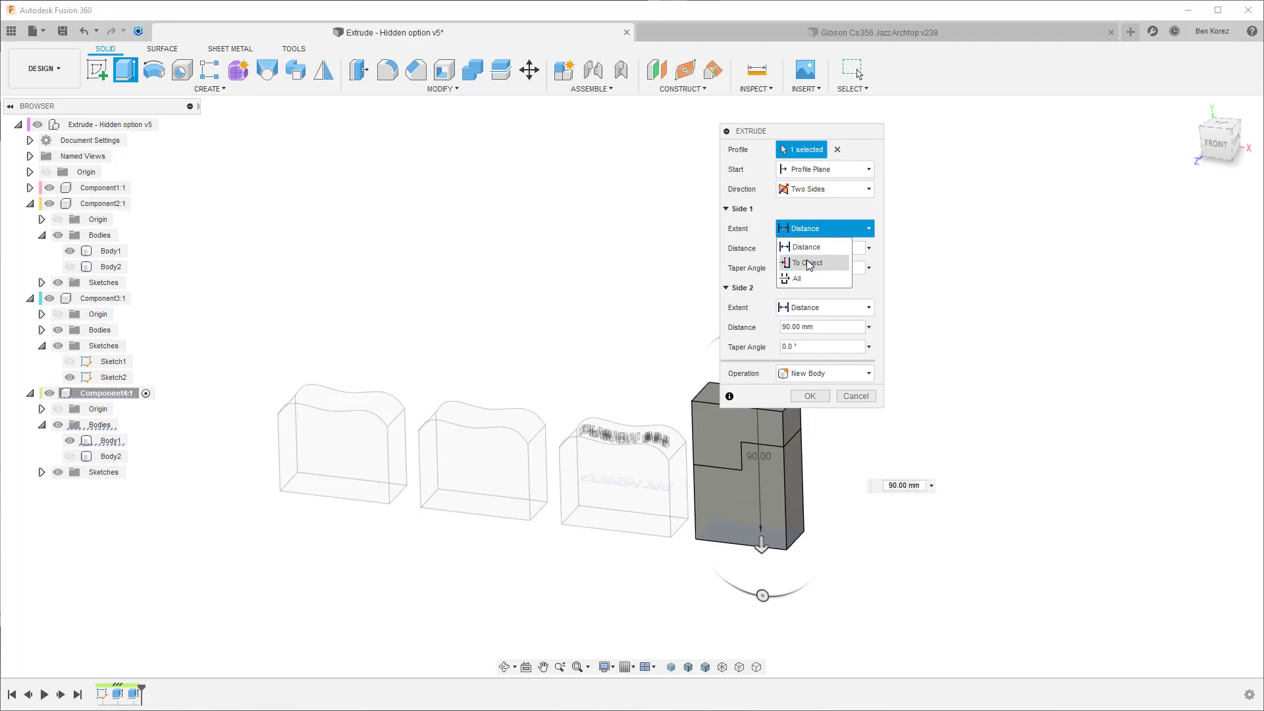
# Step: Try Side 1 with a To Object extent at the block's higher step face, chaining the adjacent faces with an offset of 1 mm
pyautogui.click(809, 263)
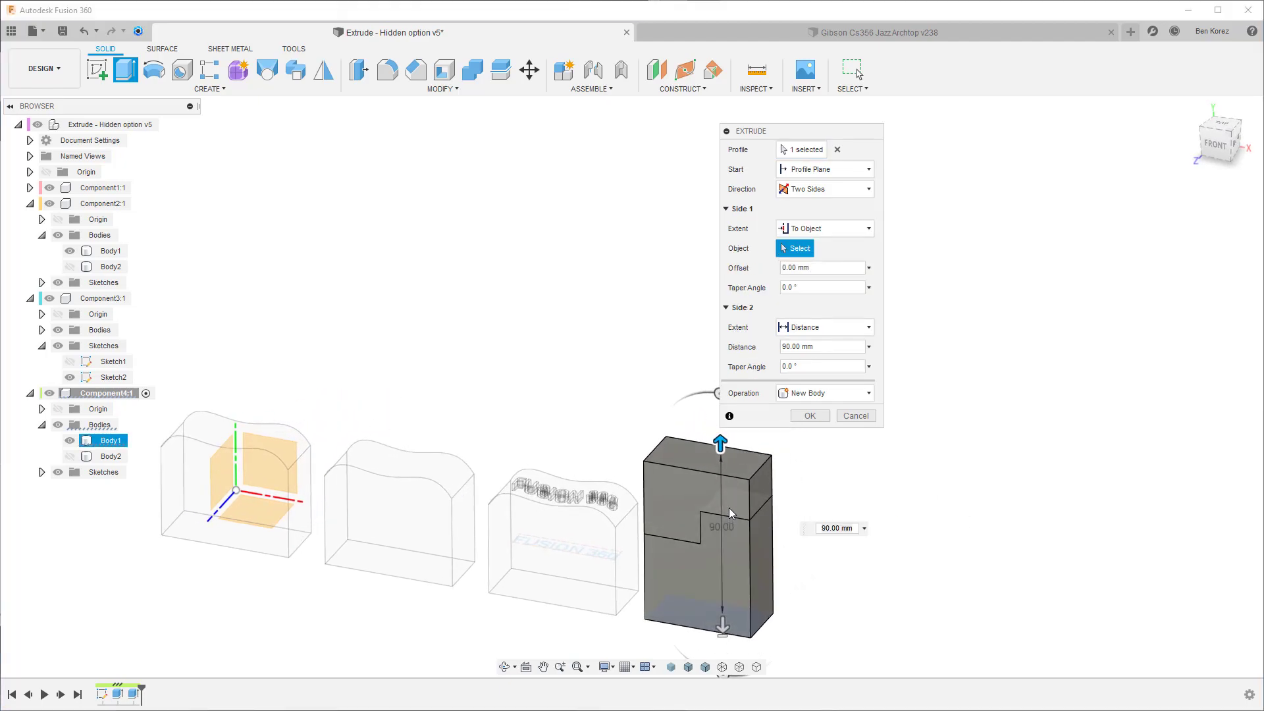
pyautogui.click(730, 514)
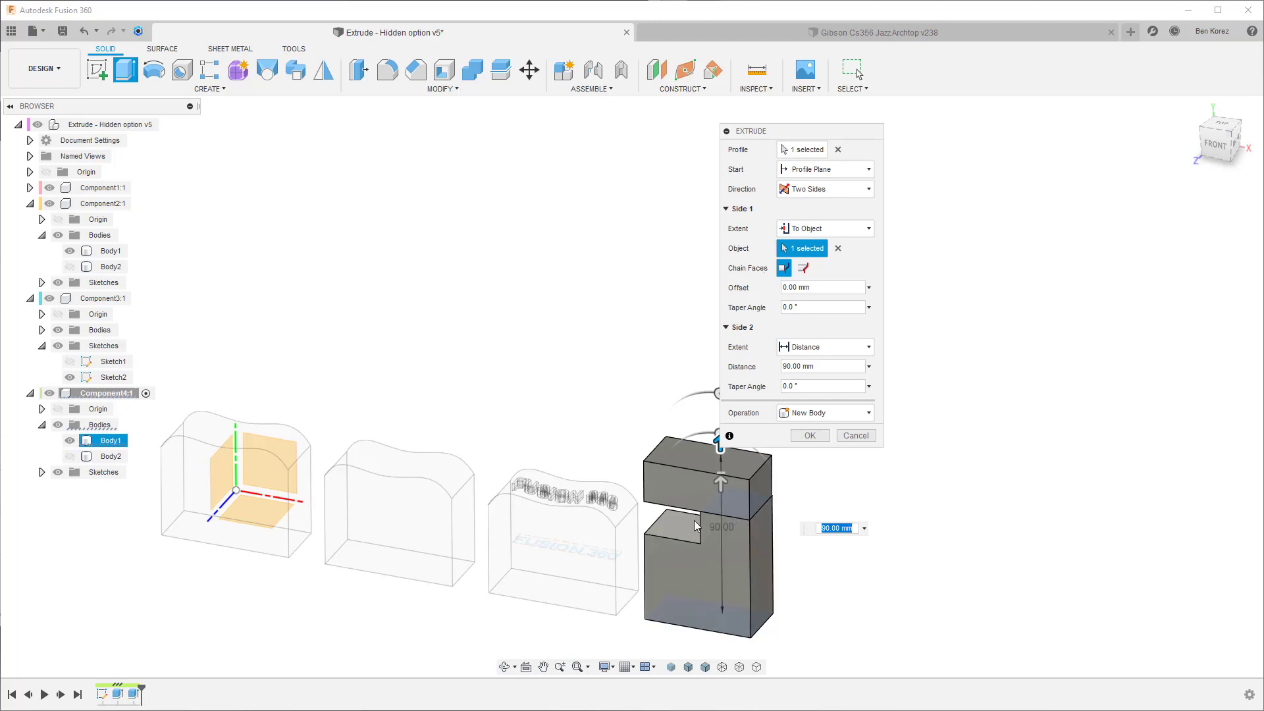
pyautogui.click(804, 269)
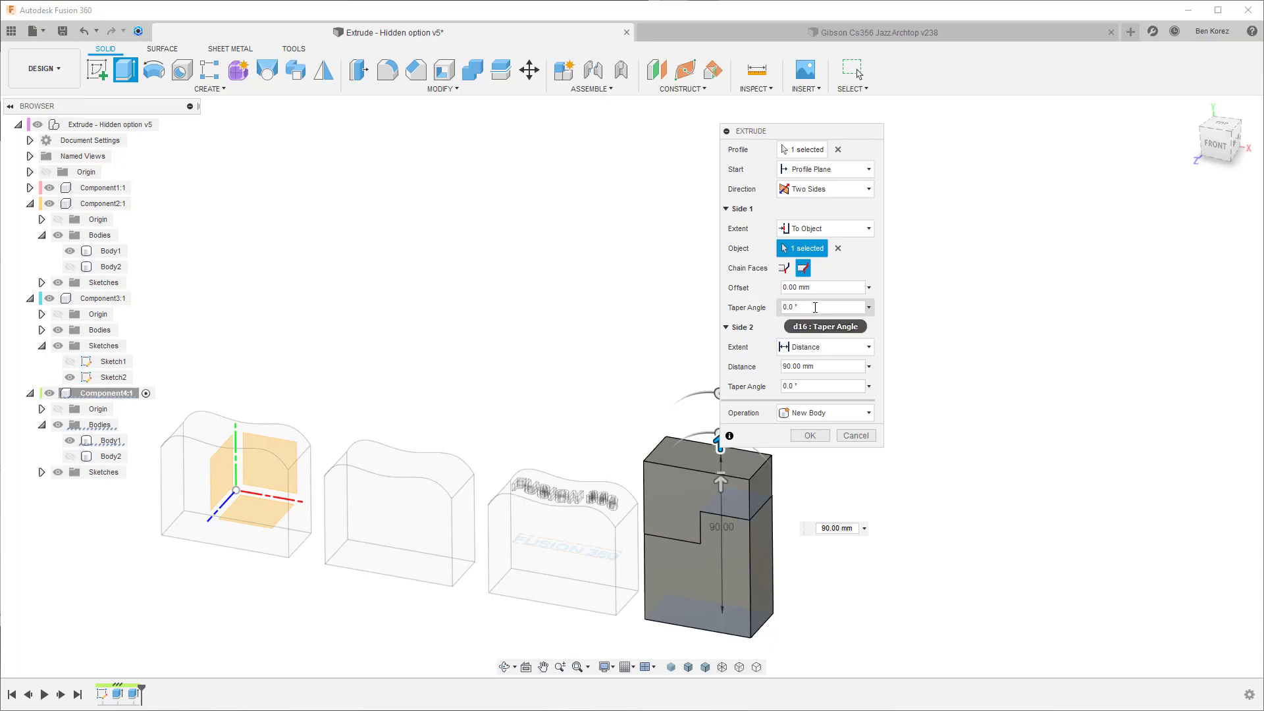
pyautogui.click(785, 291)
pyautogui.press('BackSpace')
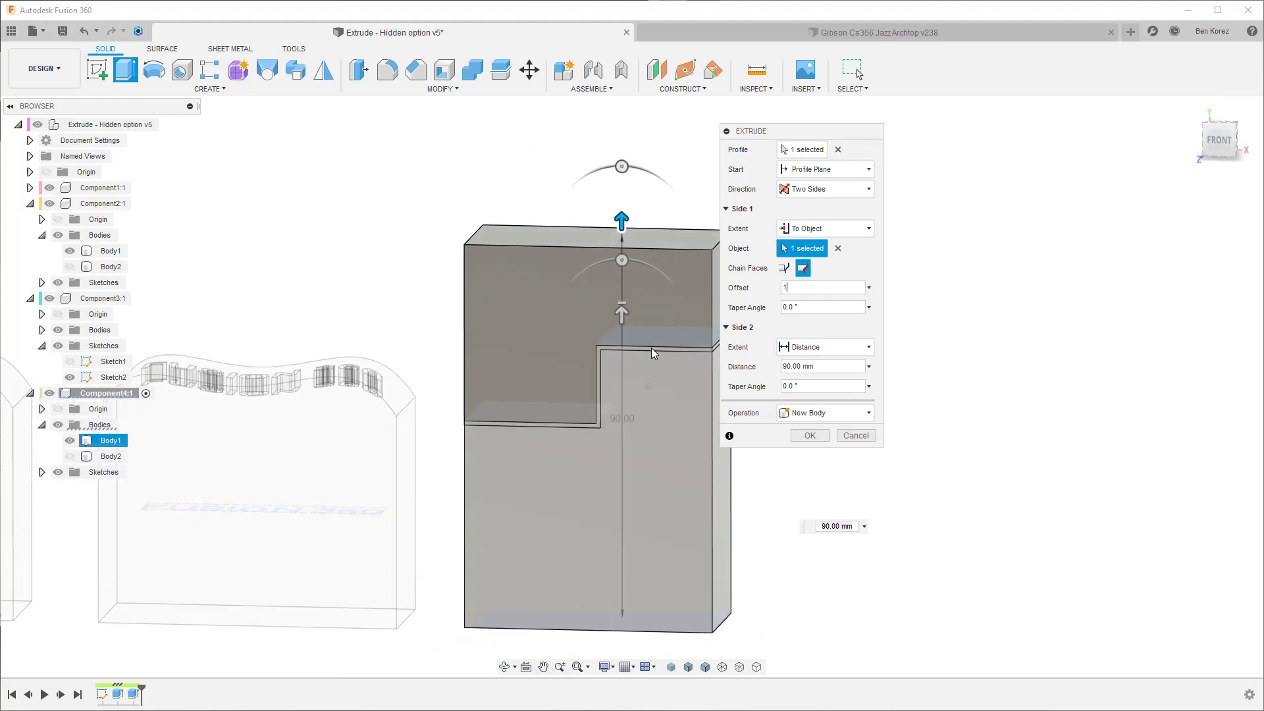
# Step: Set Side 1's extent to To Object at the block's chained stepped faces with a 1 mm offset and finish the New Body extrusion
pyautogui.moveTo(619, 222); pyautogui.dragTo(622, 306)
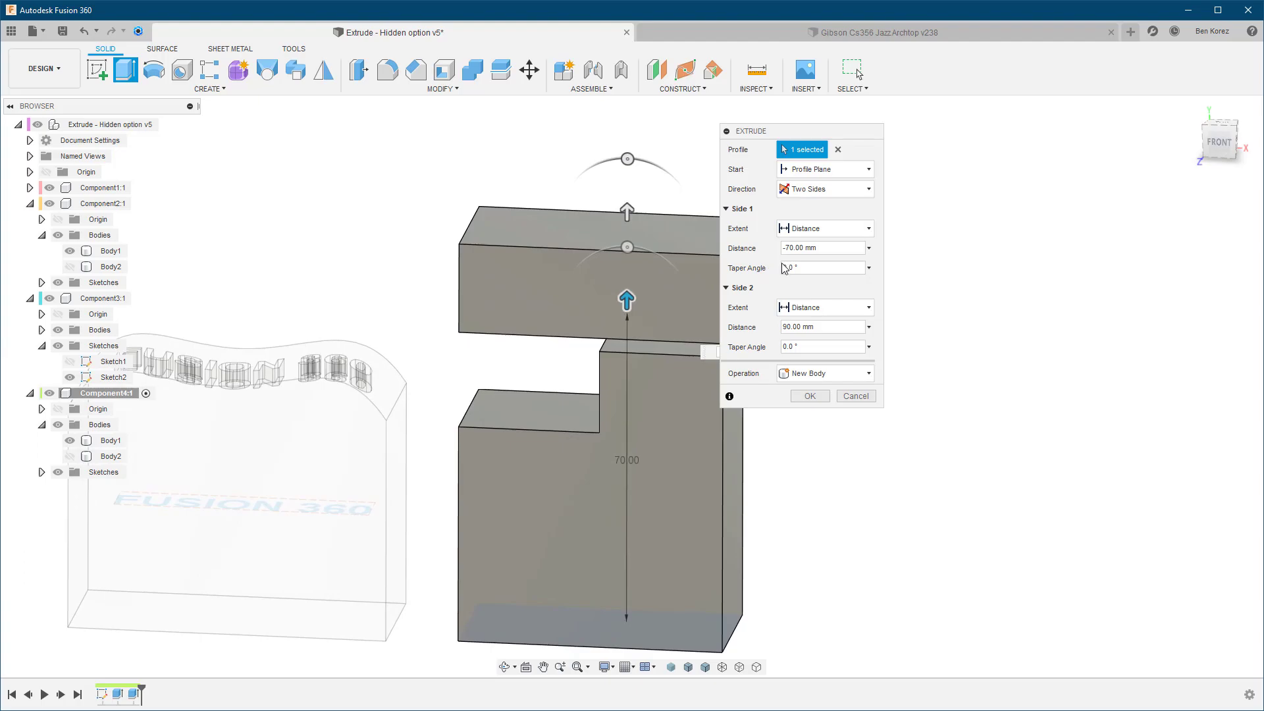
pyautogui.click(836, 231)
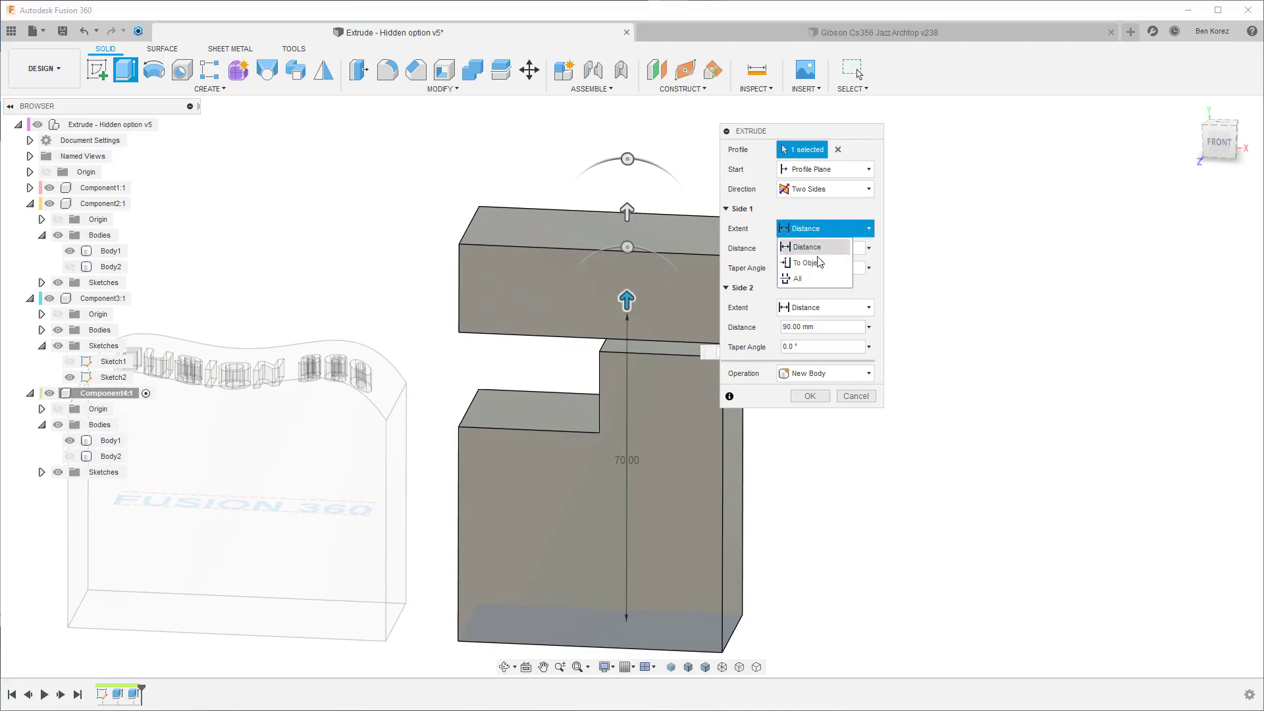
pyautogui.click(814, 264)
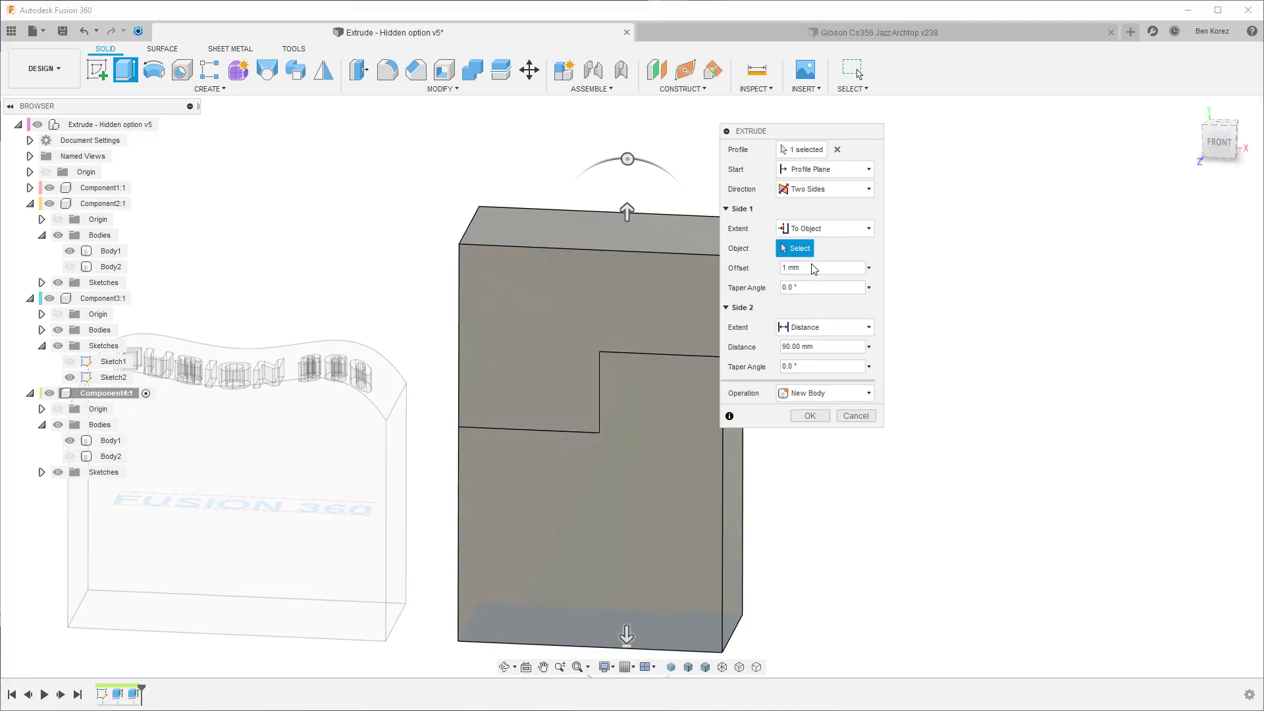
pyautogui.click(641, 351)
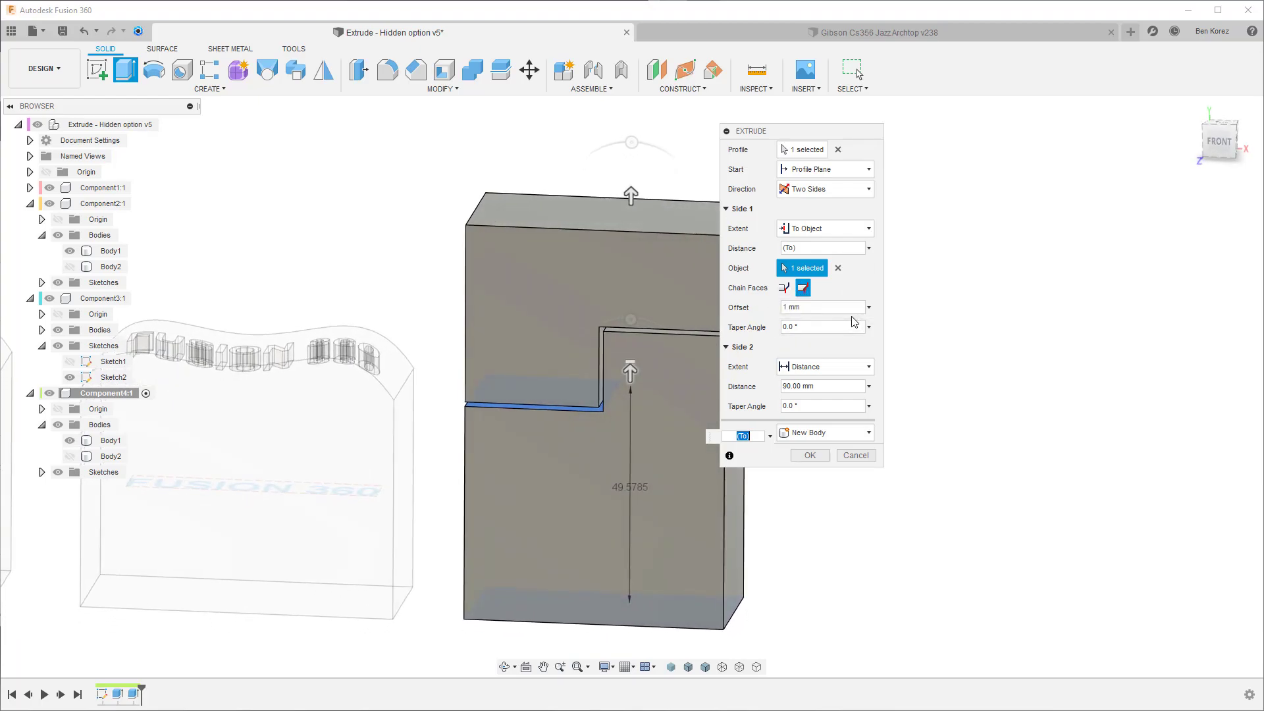
pyautogui.click(809, 455)
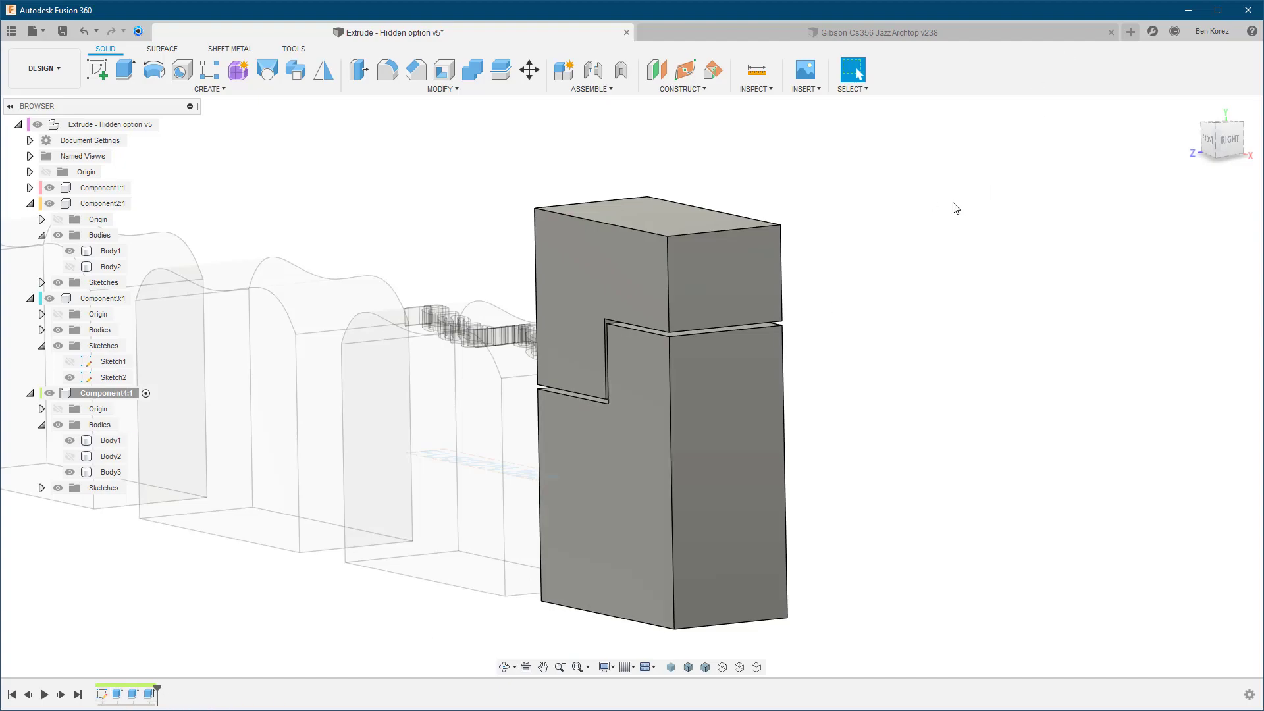
# Step: Activate the top-level Extrude - Hidden option v5 component and examine Component2's Body2 by showing it briefly and hiding it again
pyautogui.click(176, 125)
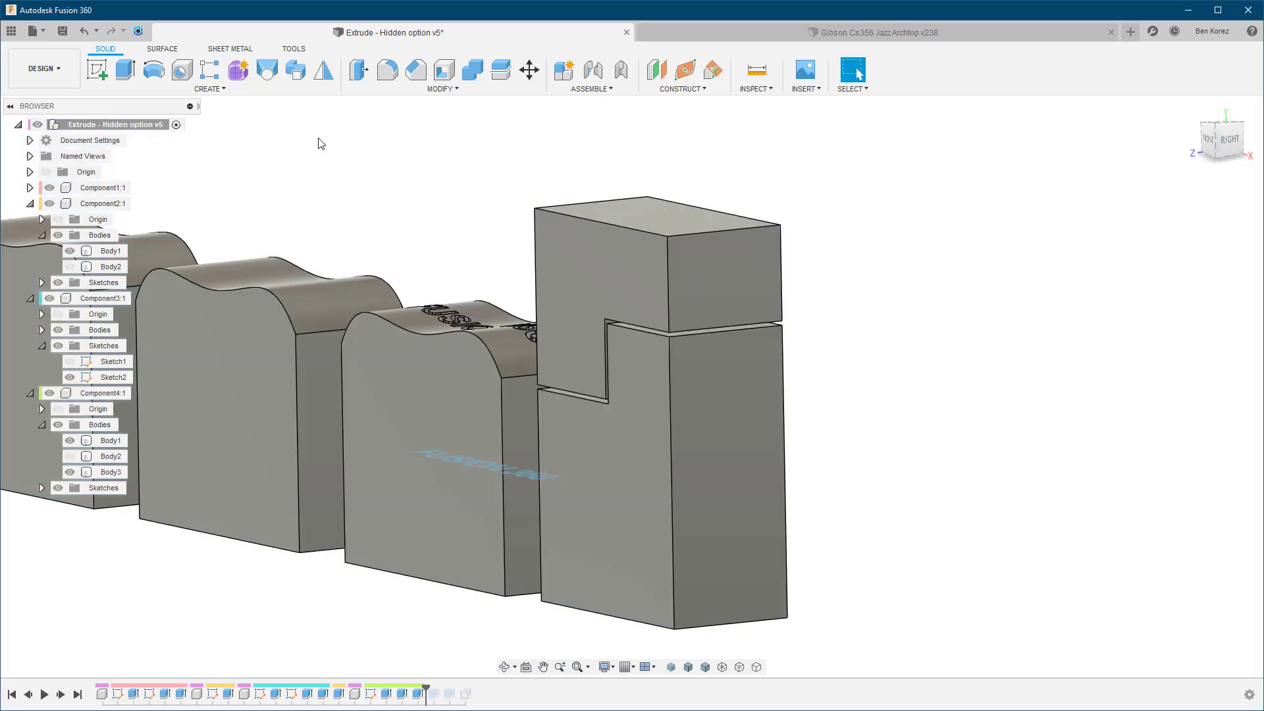
pyautogui.press('F6')
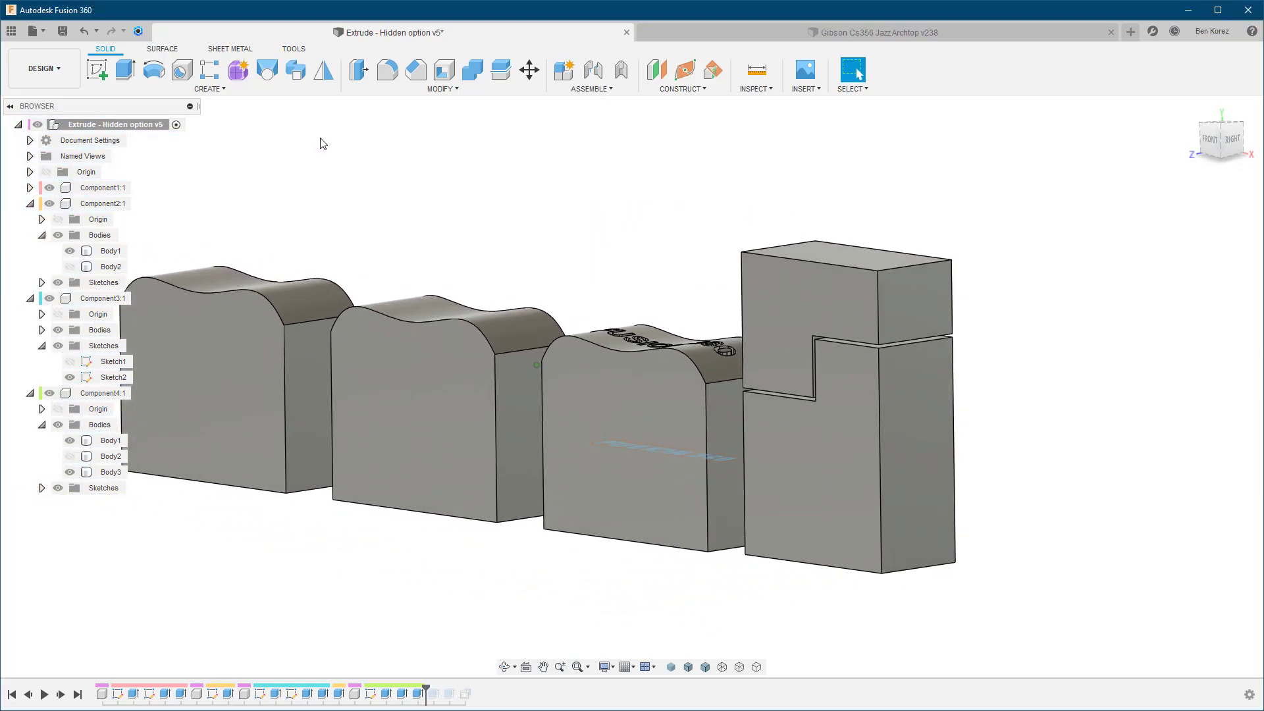
pyautogui.click(70, 267)
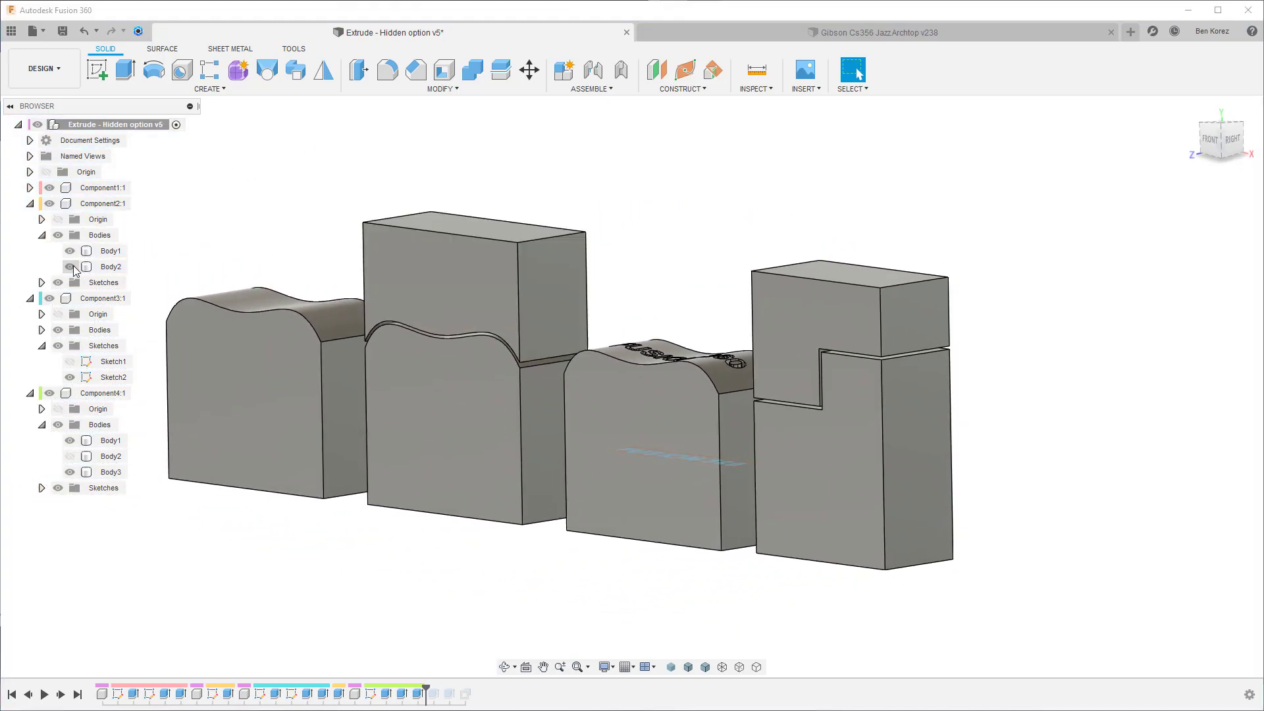
pyautogui.click(70, 266)
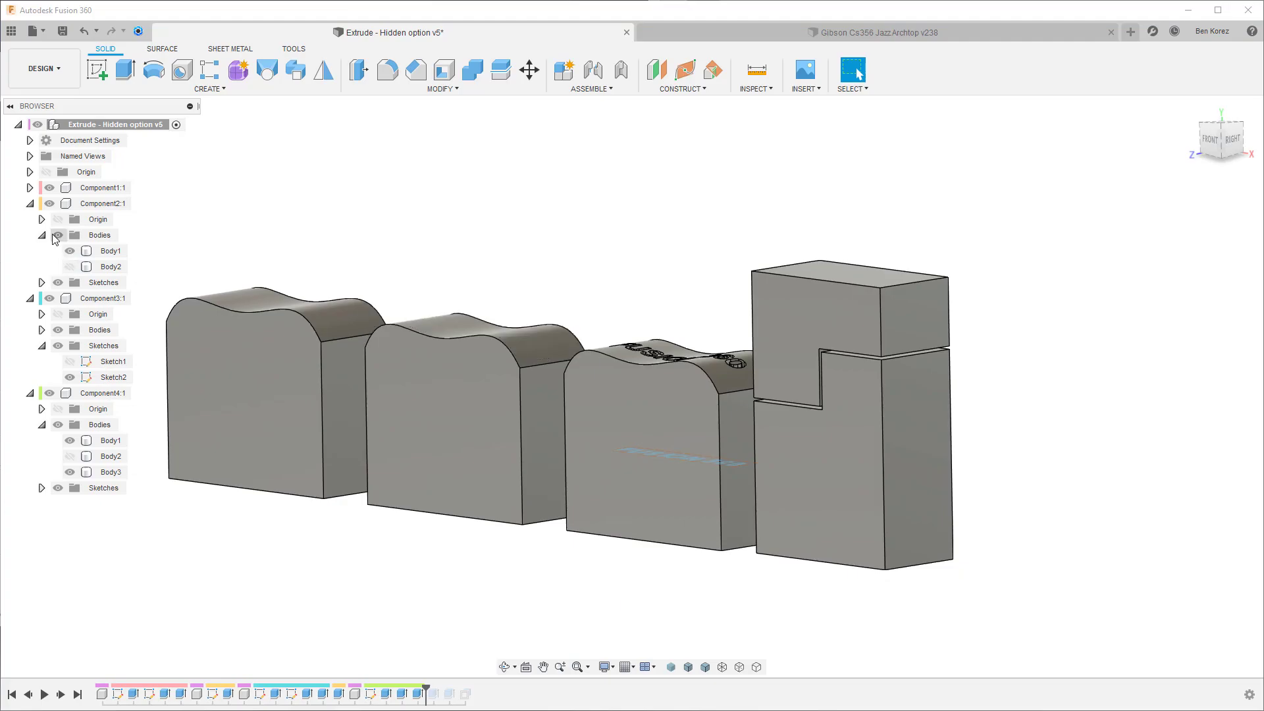
# Step: Show Body2 of Component1 above its curved block
pyautogui.click(30, 188)
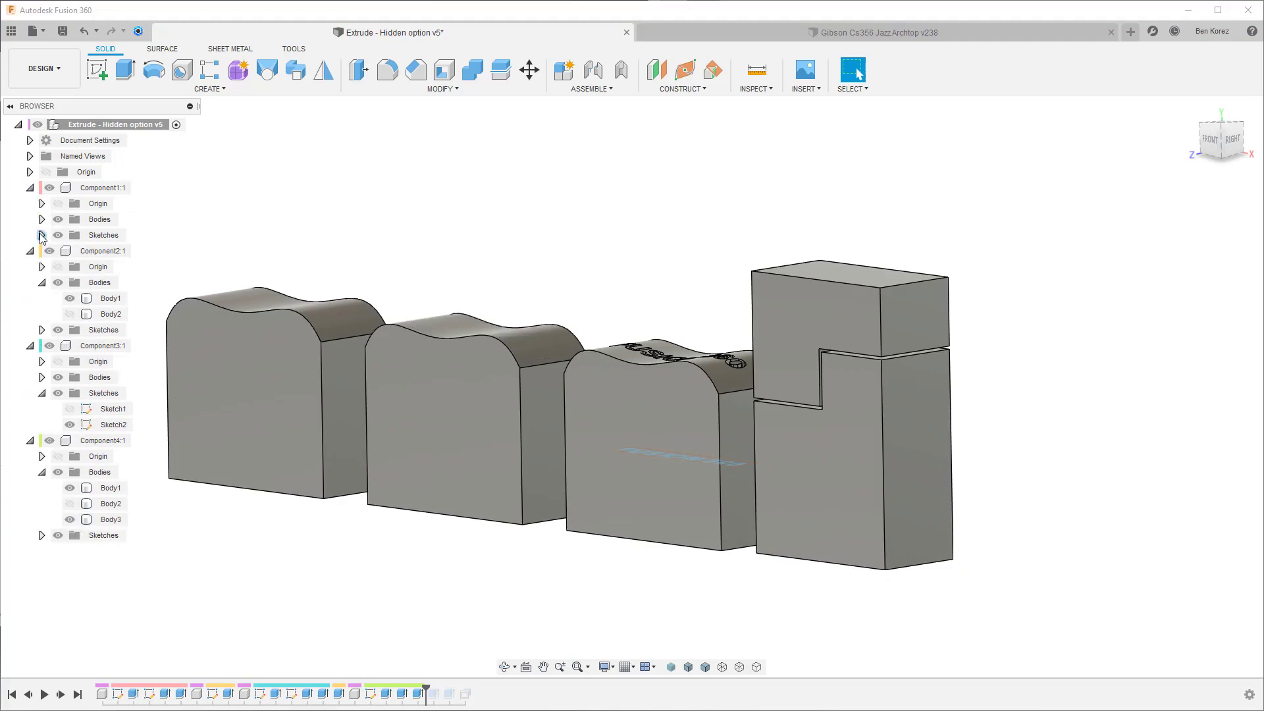
pyautogui.click(42, 219)
pyautogui.click(70, 266)
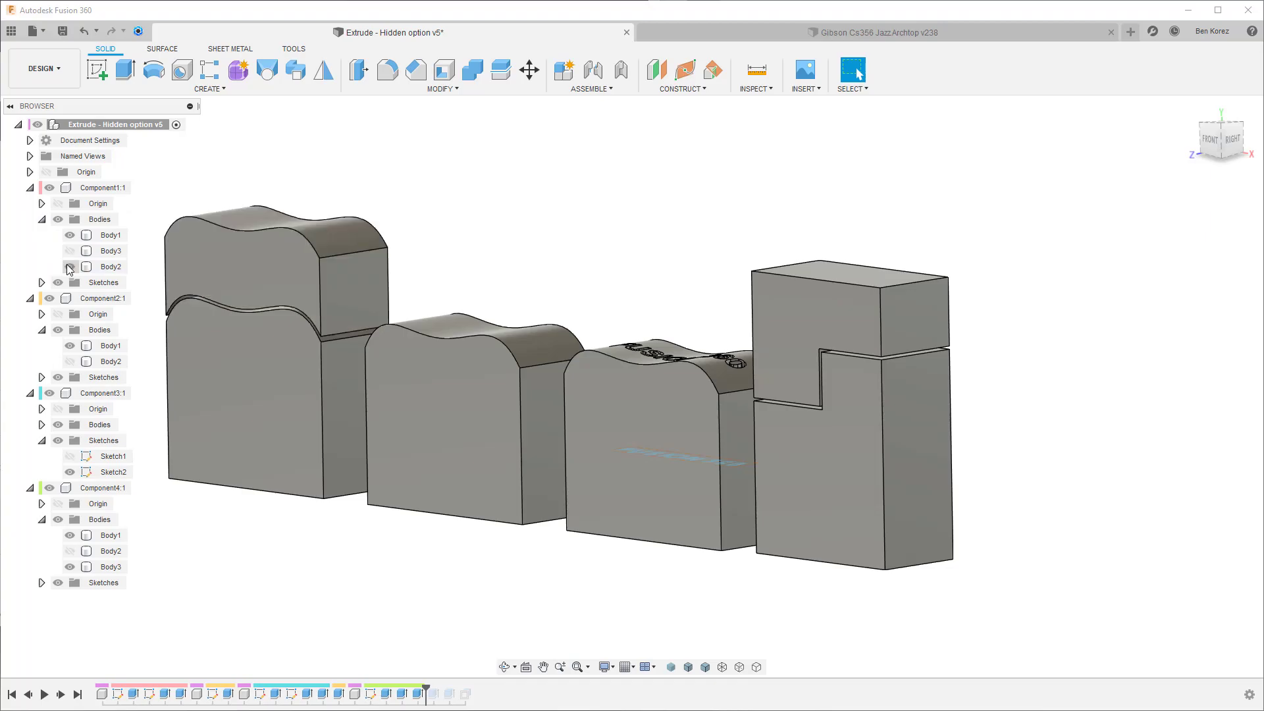
# Step: Examine the guitar body and humbucker pickups in the Gibson Cs356 Jazz Archtop v238 design, and return to the Extrude - Hidden option v5 design
pyautogui.click(959, 38)
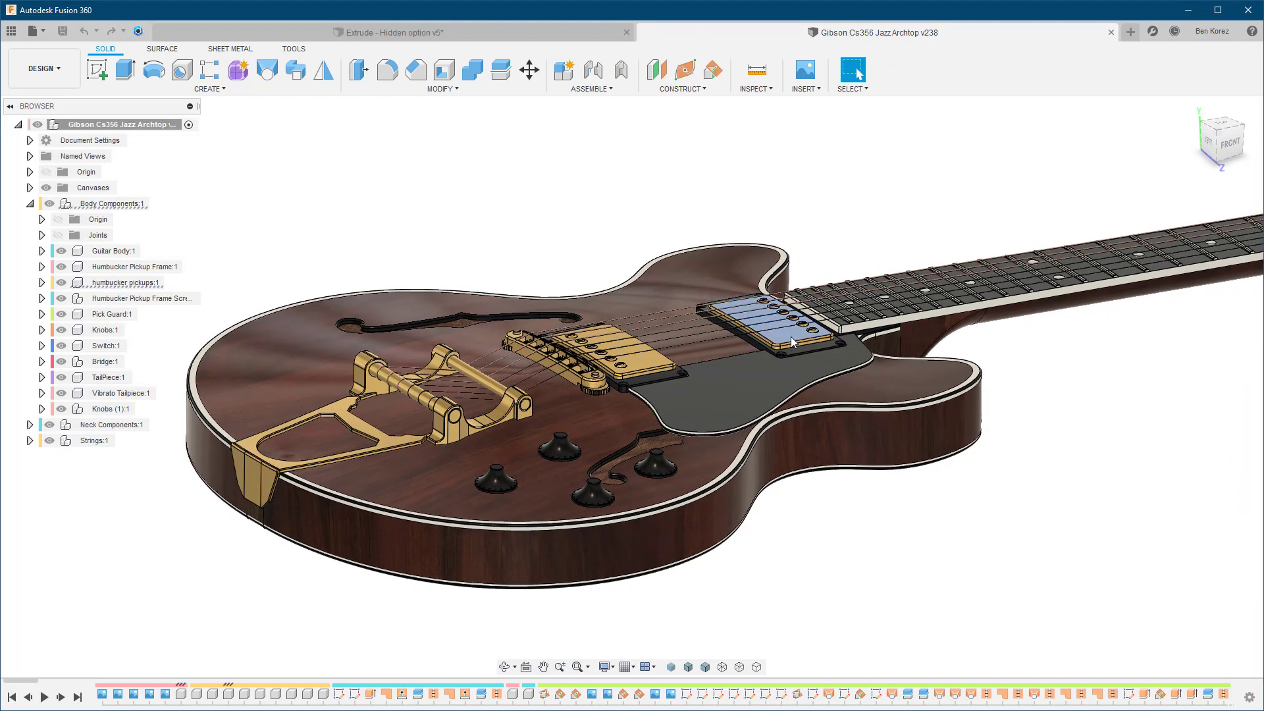
pyautogui.keyDown('shift'); pyautogui.moveTo(898, 536); pyautogui.dragTo(794, 546, button='middle'); pyautogui.keyUp('shift')
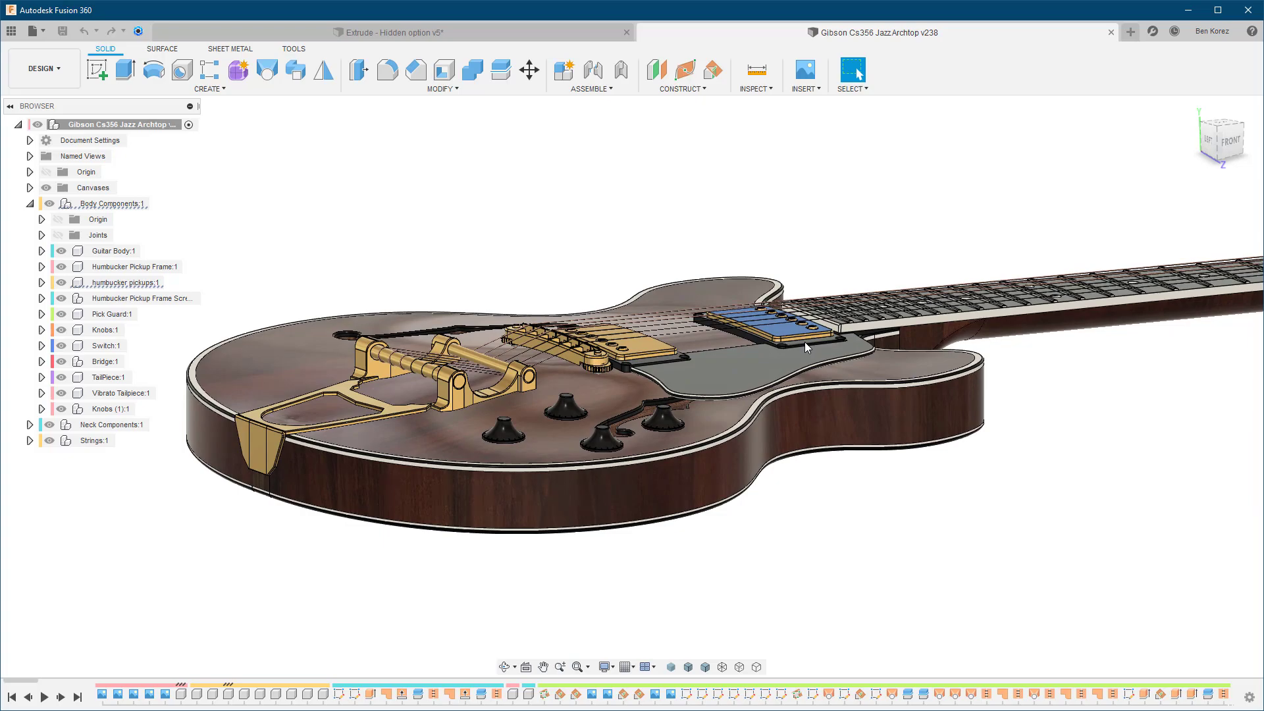
pyautogui.click(530, 33)
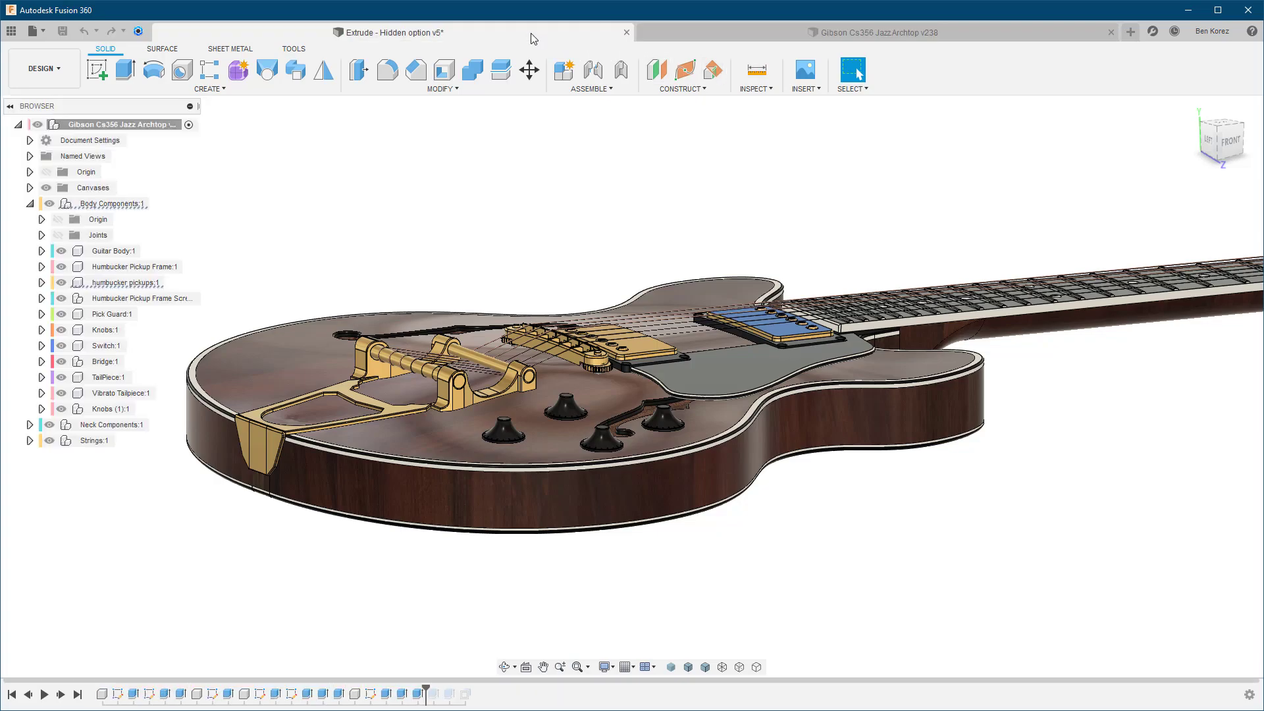
pyautogui.click(856, 32)
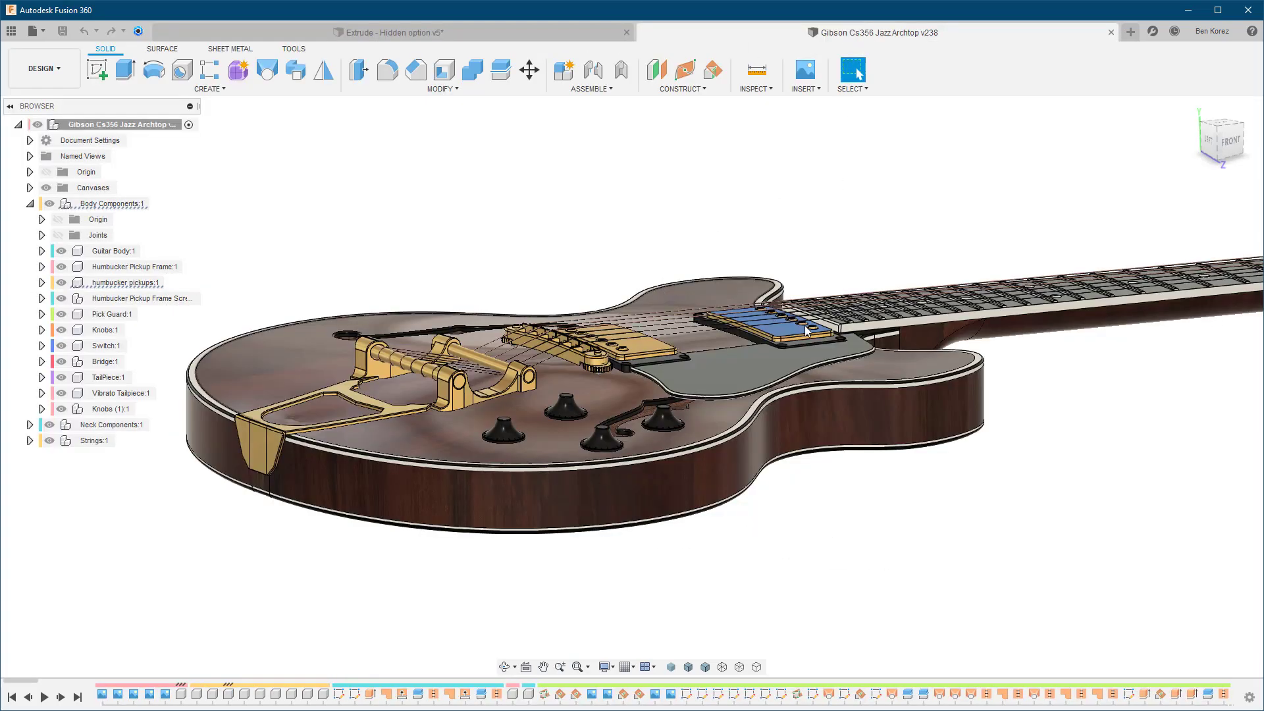
pyautogui.keyDown('shift'); pyautogui.moveTo(860, 310); pyautogui.dragTo(753, 338, button='middle'); pyautogui.keyUp('shift')
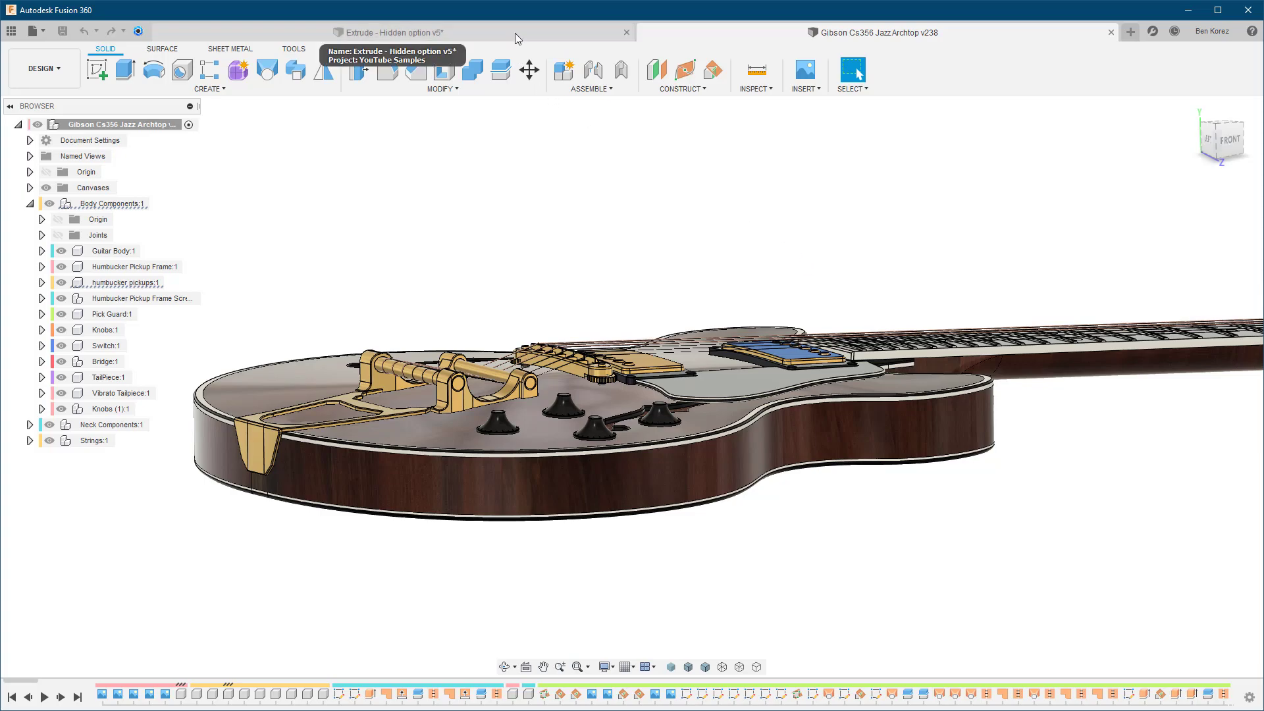
pyautogui.click(680, 222)
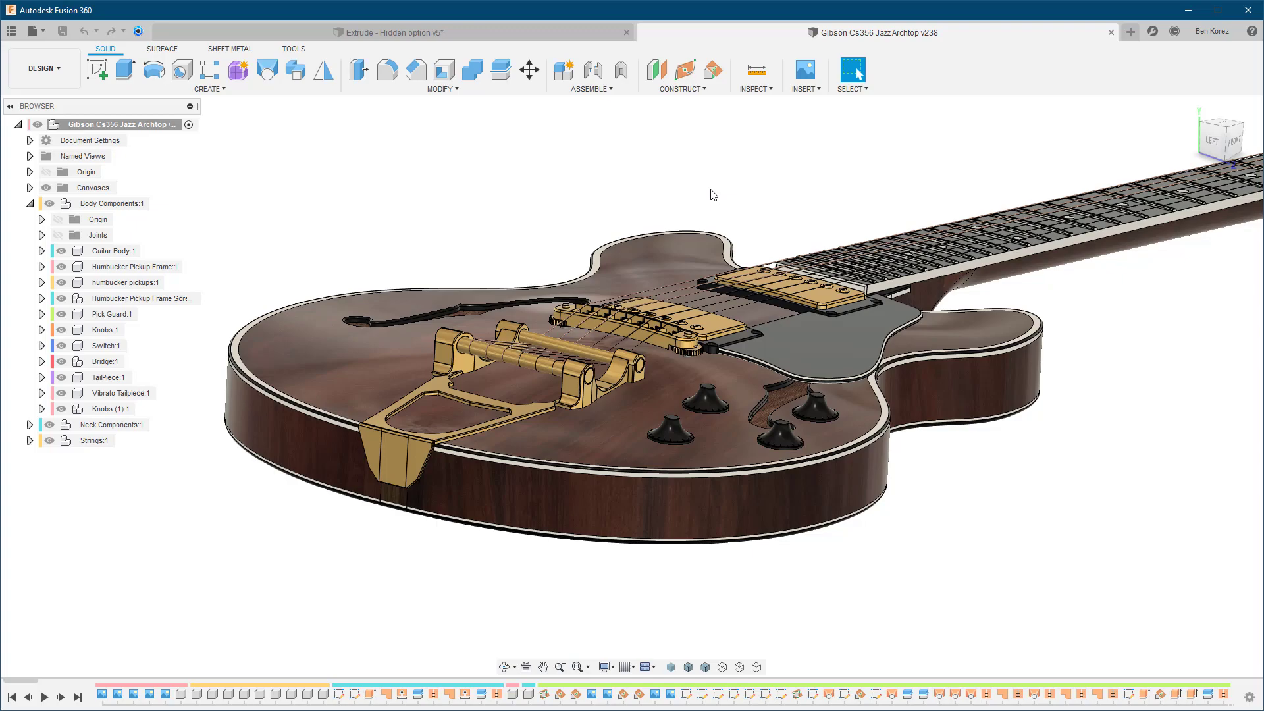
pyautogui.click(524, 33)
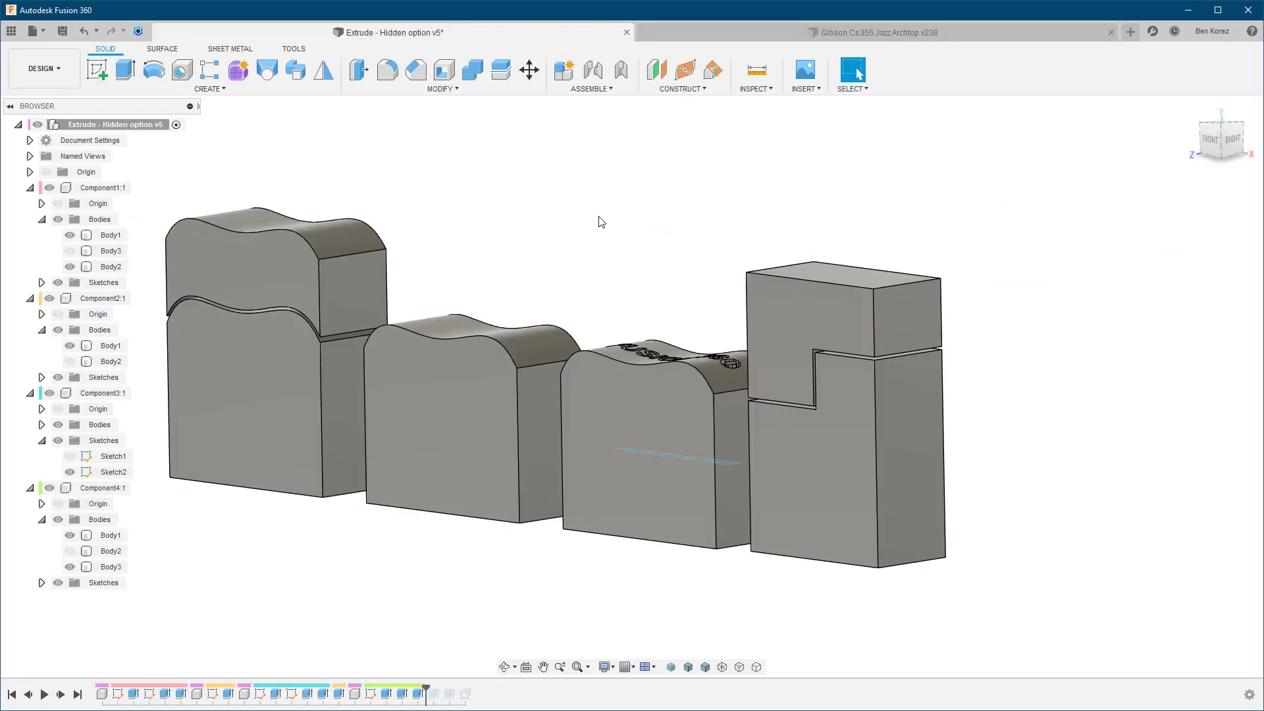
pyautogui.press('F6')
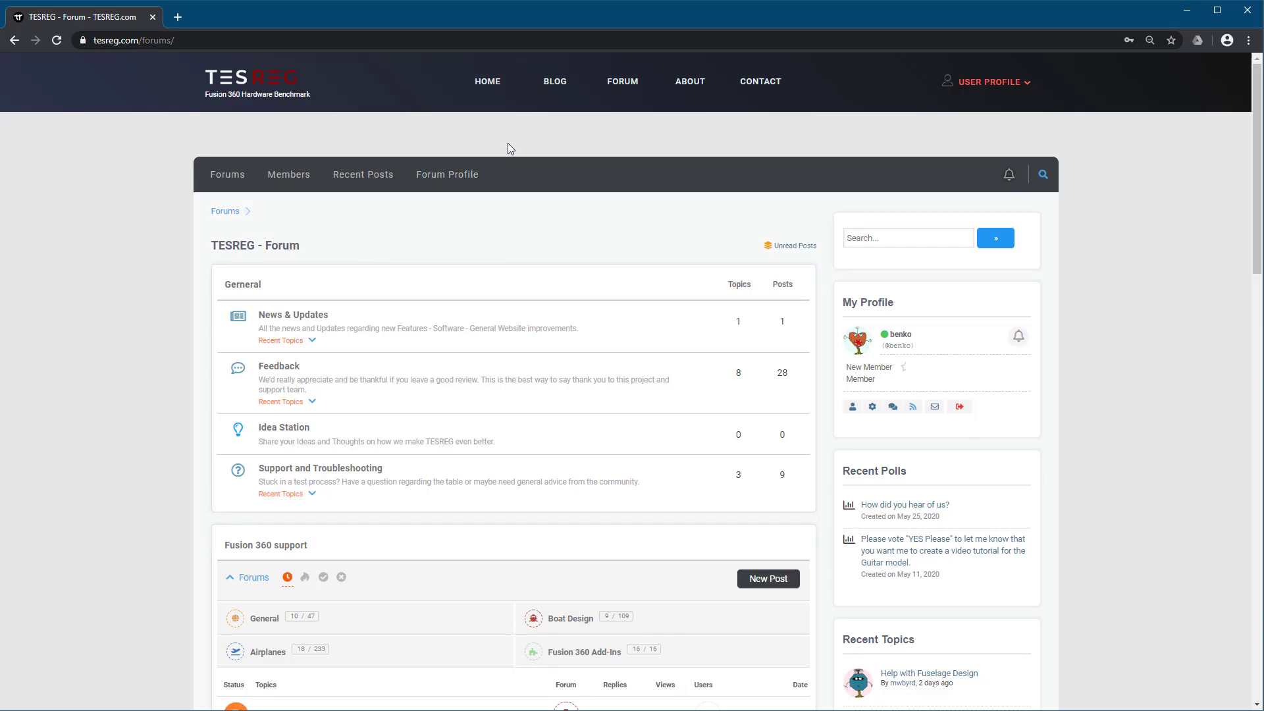
# Step: Look through the Fusion 360 support topics on the TESREG forum in the browser and open the poll about a guitar model video tutorial
pyautogui.scroll(-6, 500, 143)
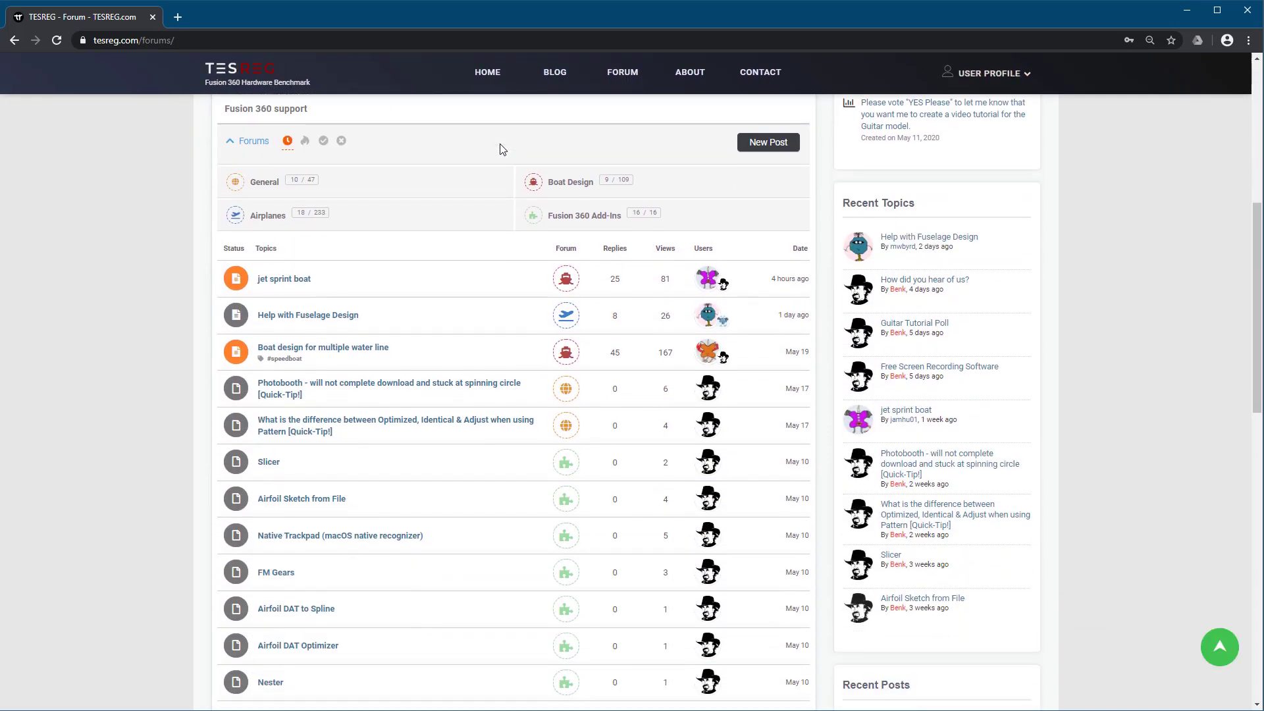
pyautogui.scroll(1, 500, 143)
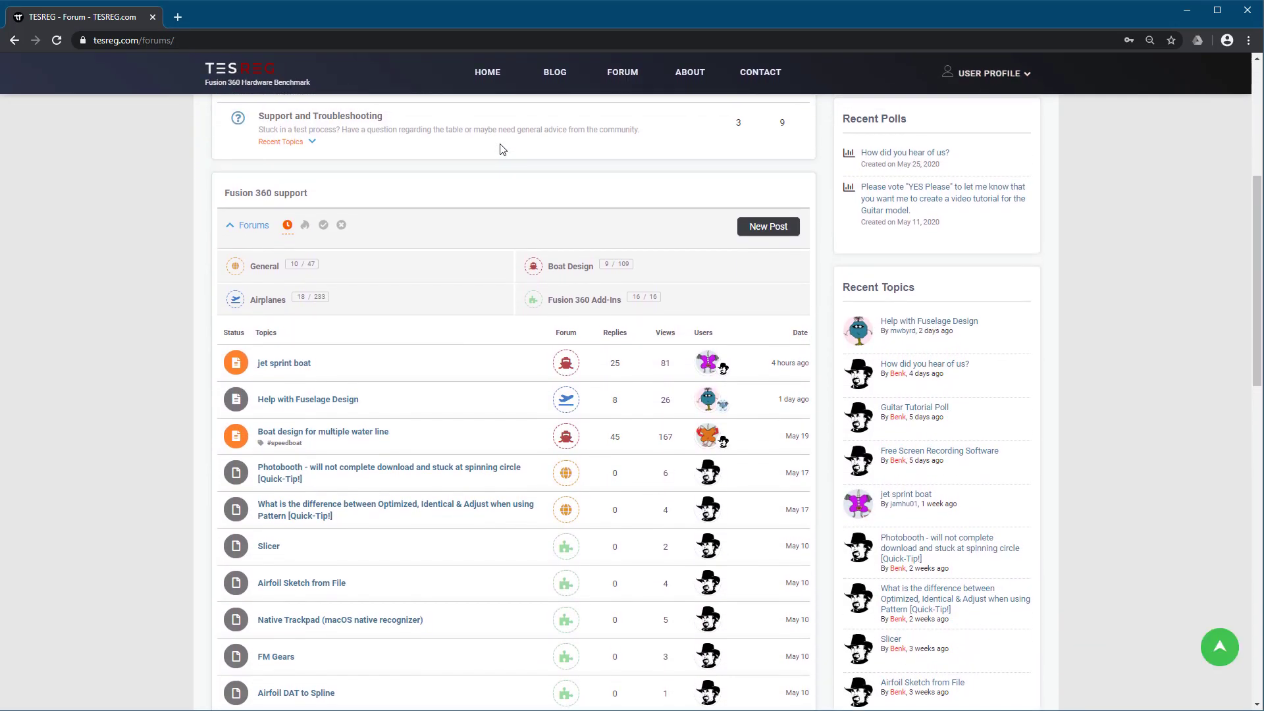
pyautogui.click(883, 206)
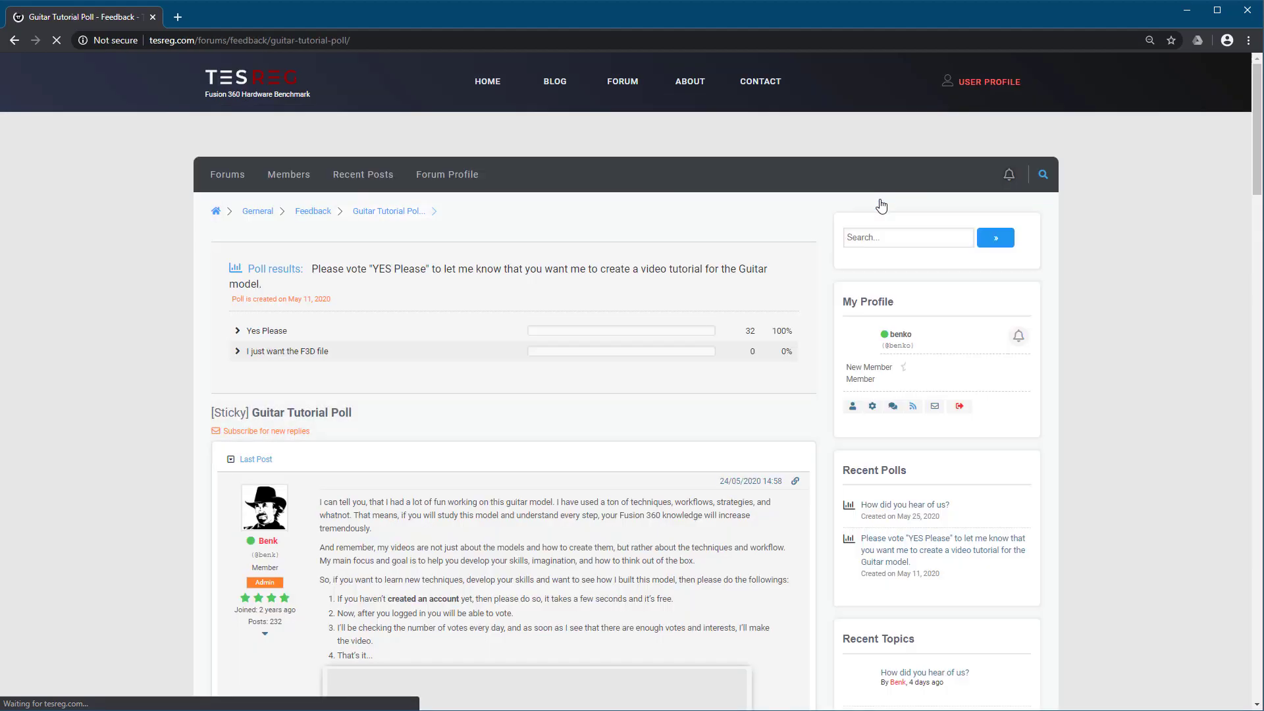